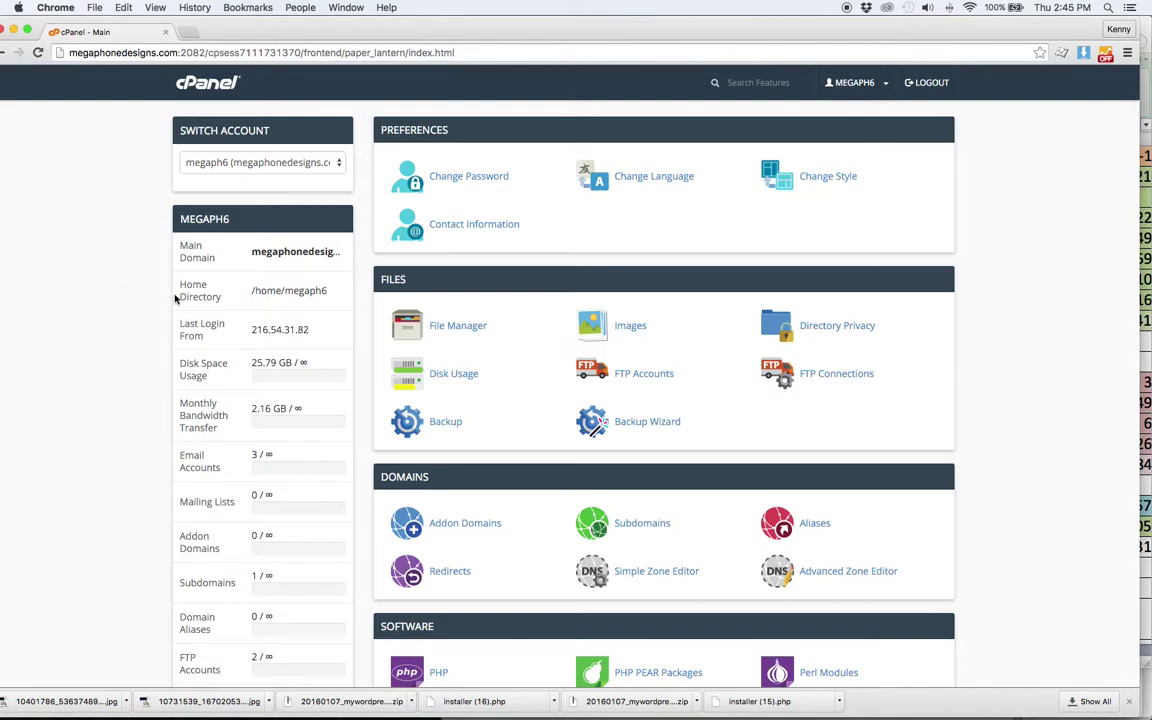
# - Open the WordPress installer from cPanel's Site Software page
pyautogui.scroll(-5, 464, 311)
pyautogui.scroll(-2, 464, 311)
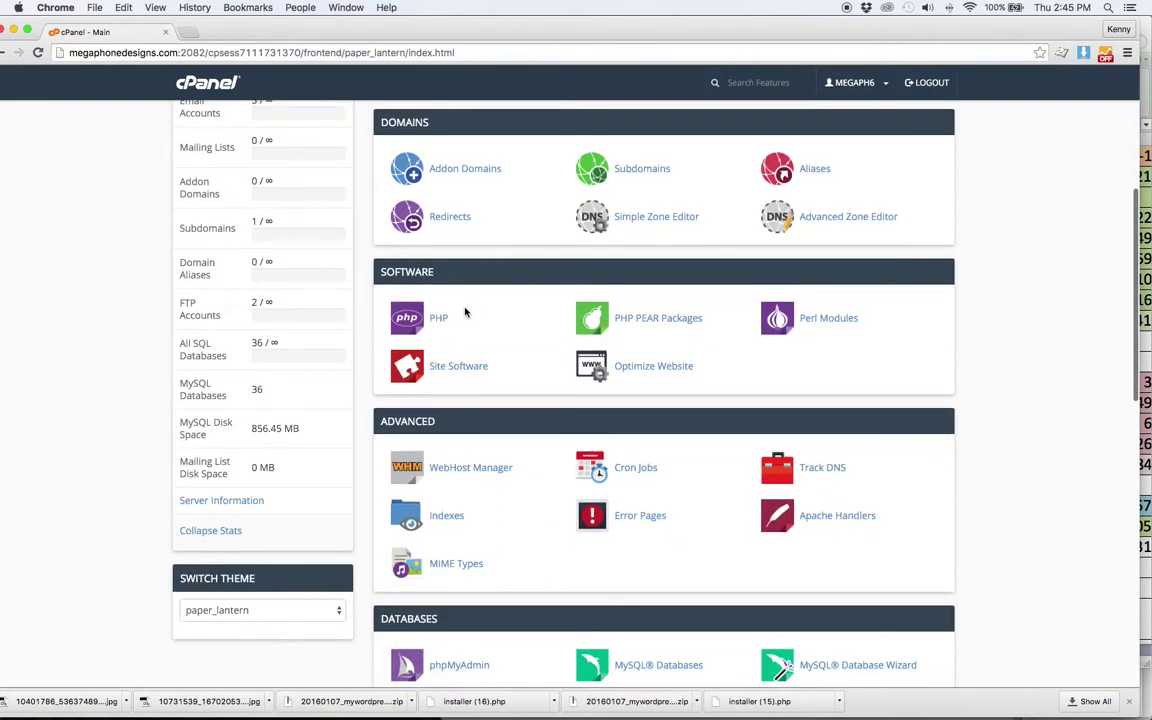
pyautogui.click(468, 370)
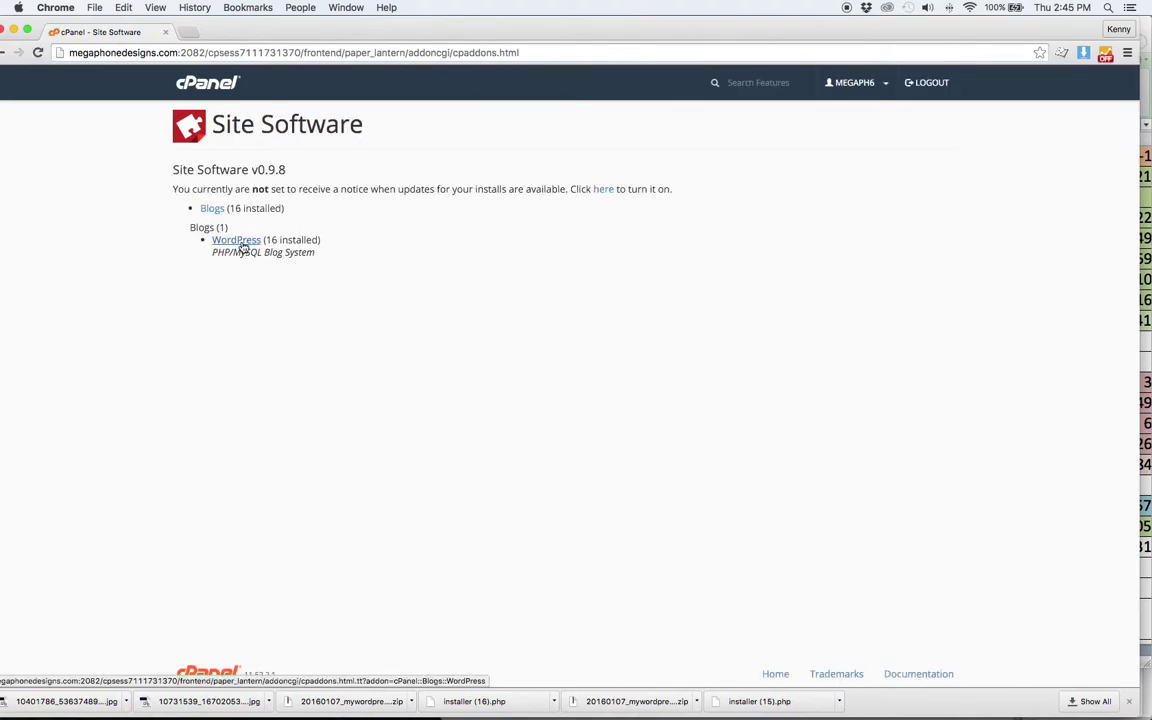
pyautogui.click(1131, 703)
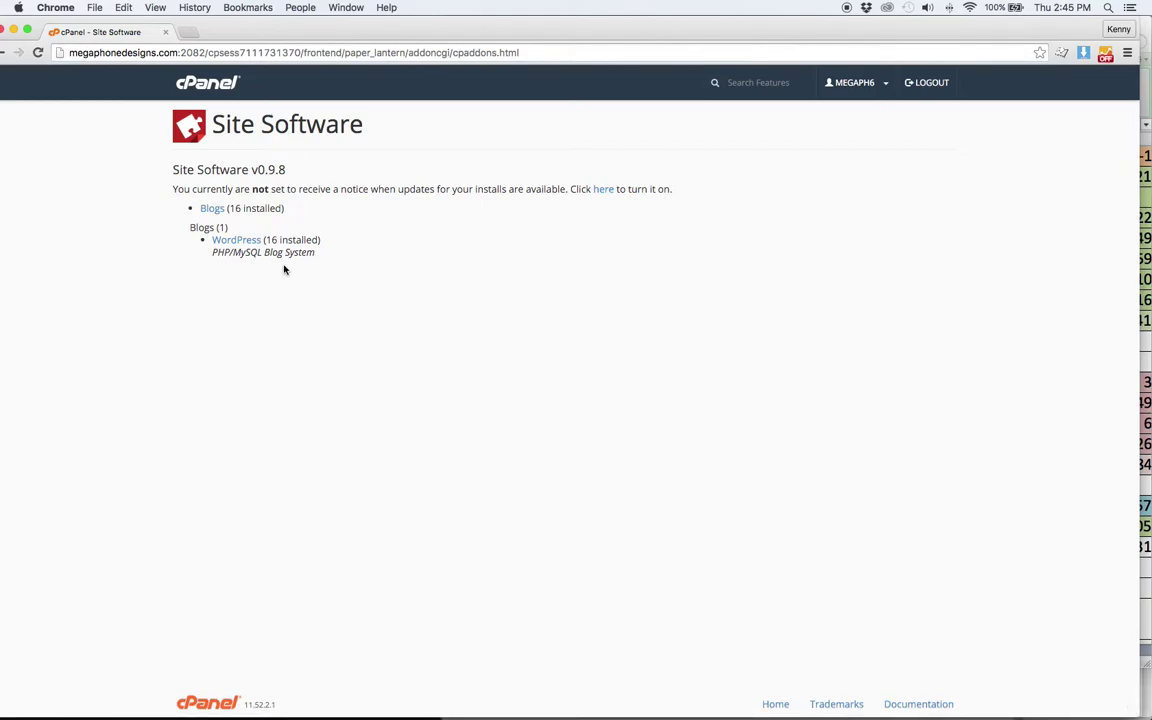
pyautogui.click(239, 244)
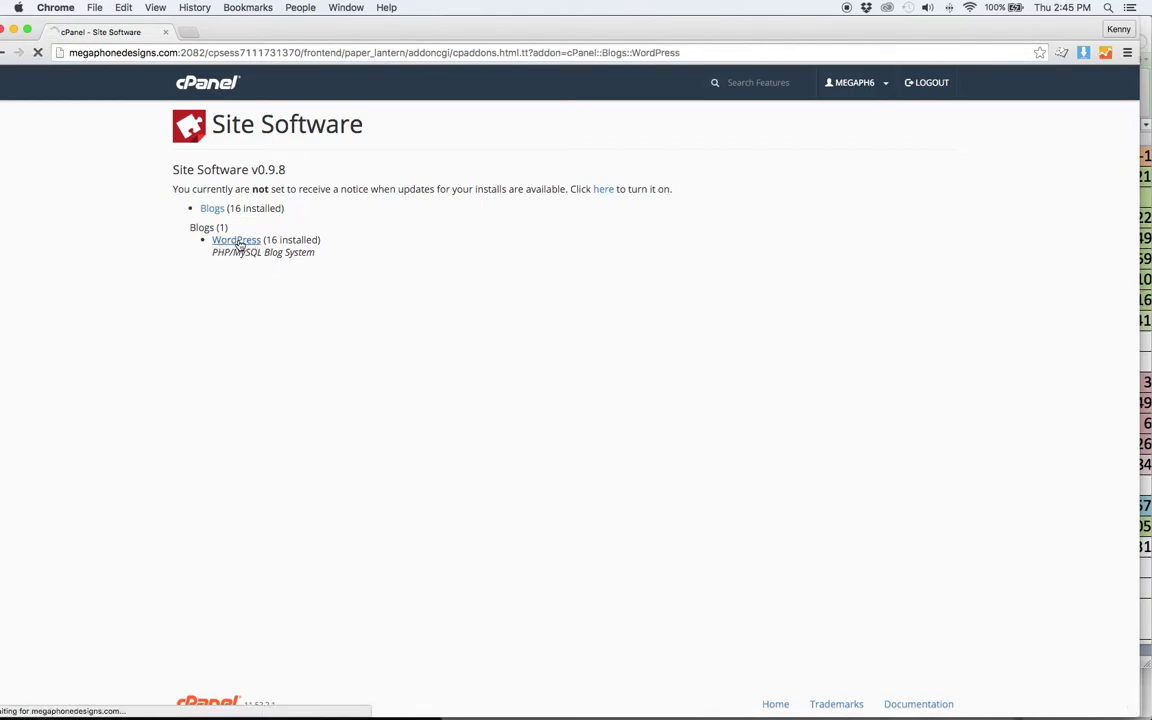
# - Fill in the admin username, a new strong password twice, and the admin email address
pyautogui.scroll(-3, 121, 259)
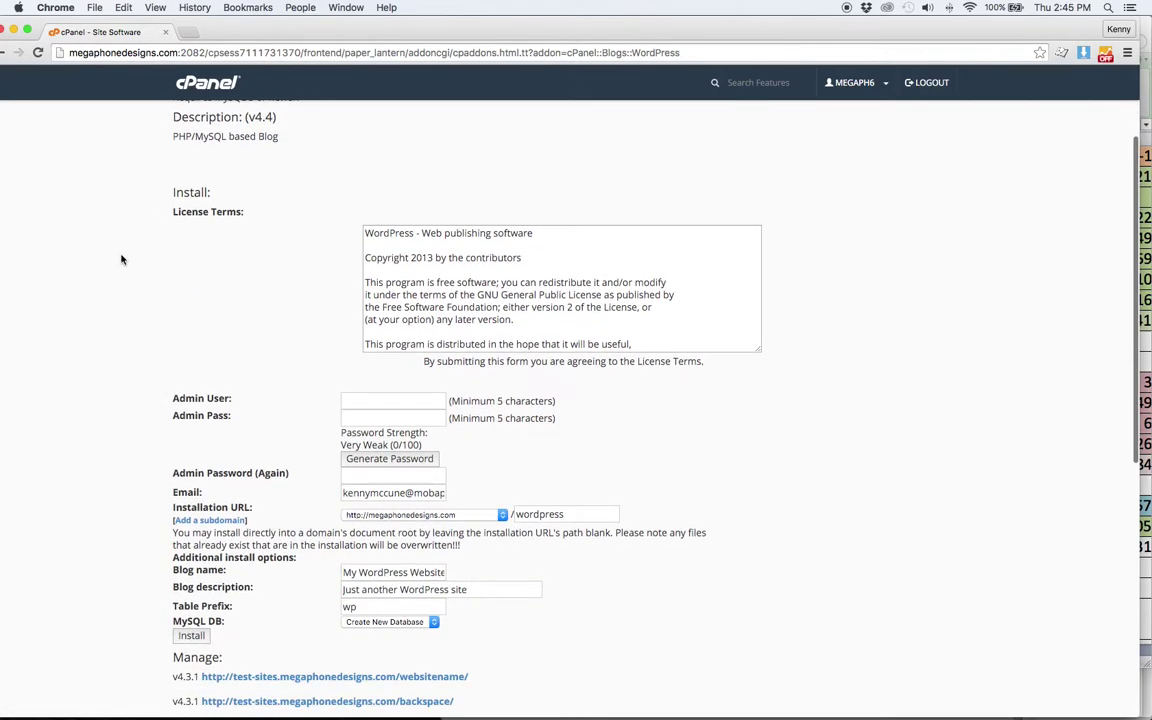
pyautogui.scroll(-2, 121, 259)
pyautogui.click(385, 298)
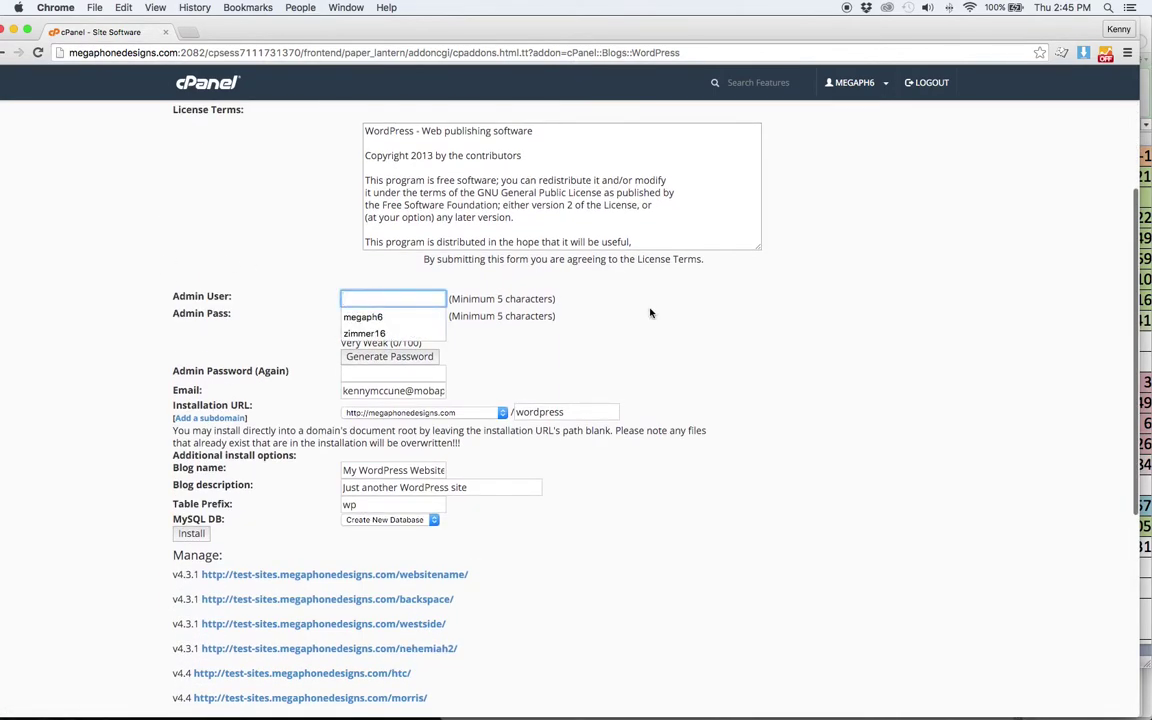
pyautogui.click(390, 317)
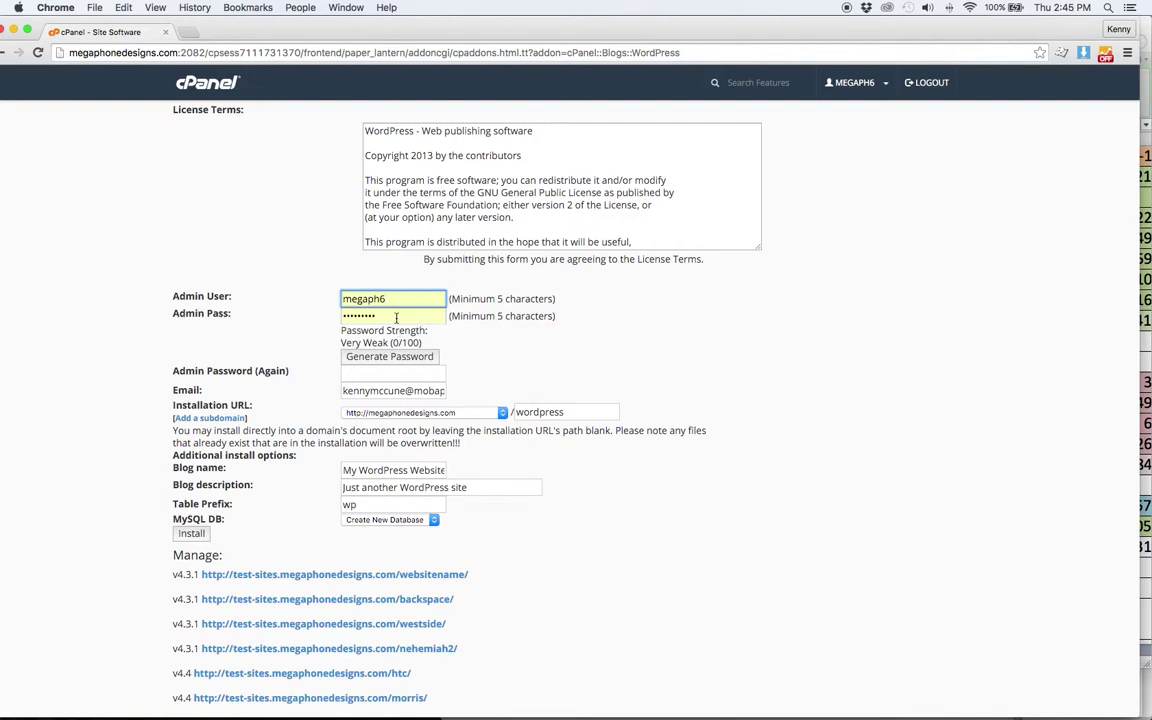
pyautogui.click(396, 318)
pyautogui.write('•••')
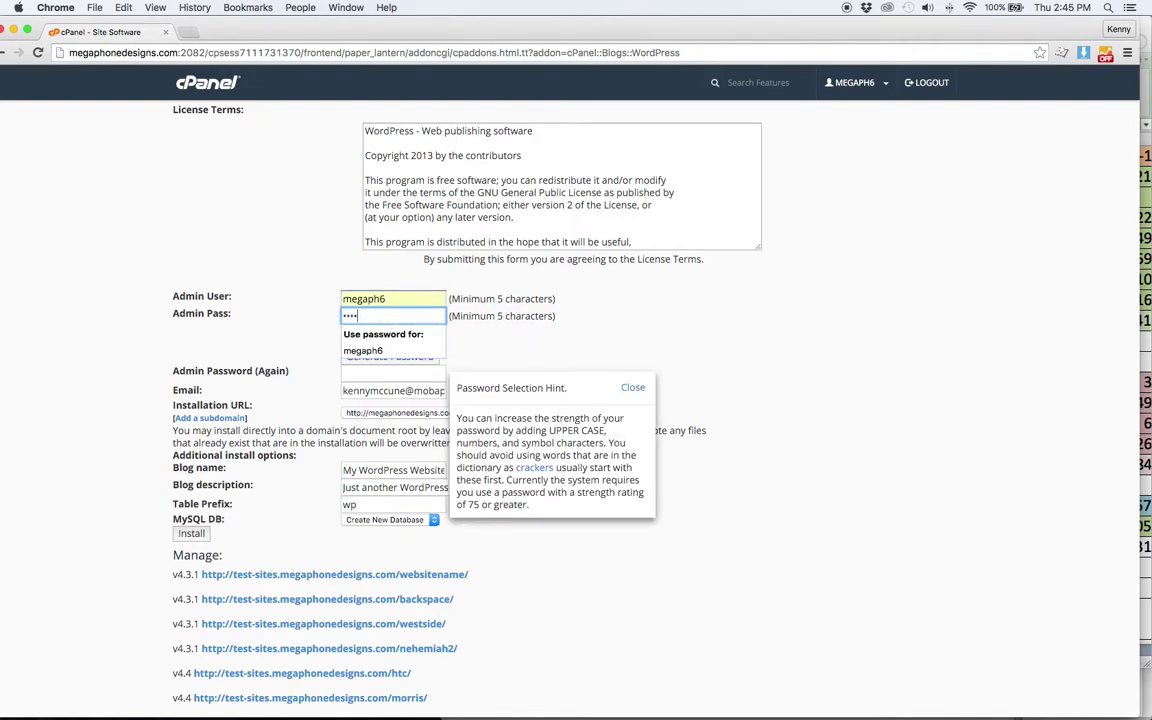
pyautogui.write('••')
pyautogui.press('Tab')
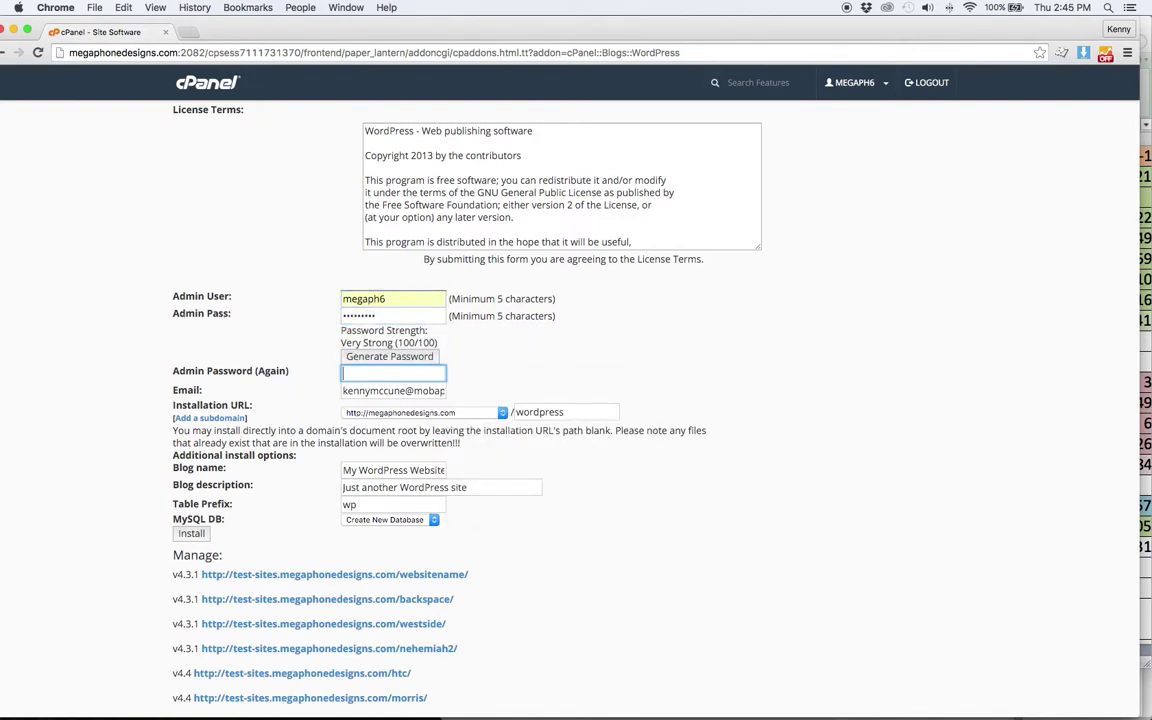
pyautogui.write('•••••••••')
pyautogui.press('Tab')
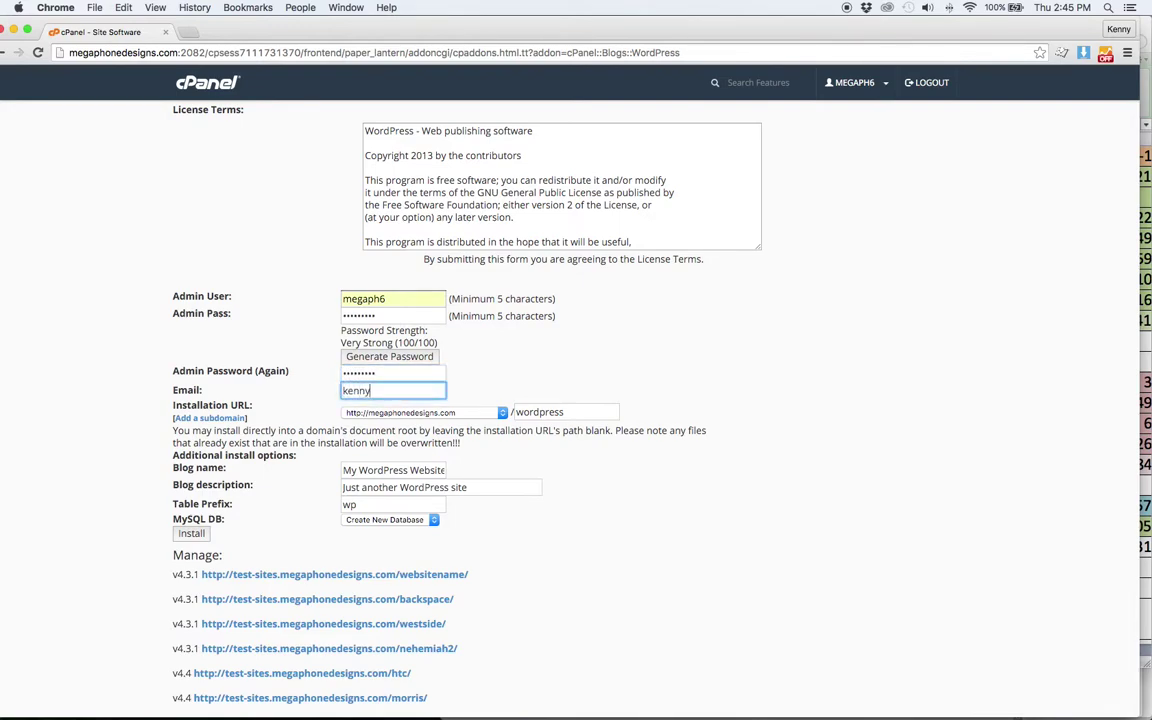
# - Install WordPress on test-sites.megaphonedesigns.com in the sample1 folder
pyautogui.click(373, 413)
pyautogui.click(375, 427)
pyautogui.doubleClick(525, 412)
pyautogui.write('testsite')
pyautogui.scroll(-3, 689, 458)
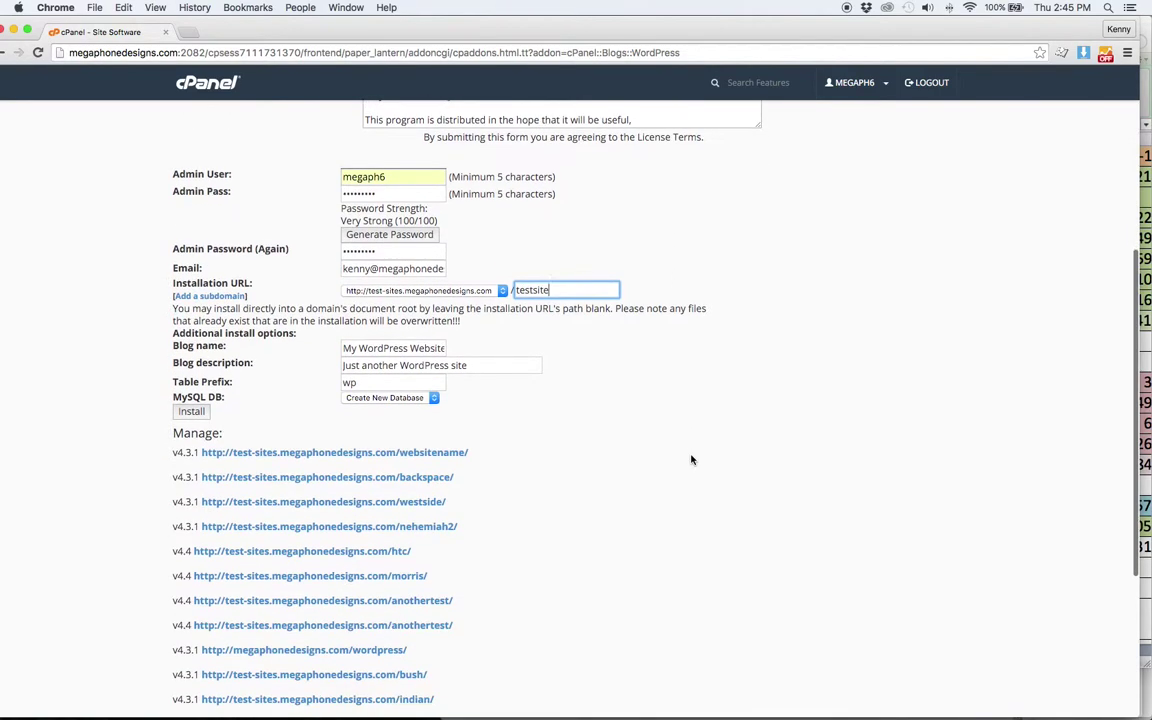
pyautogui.doubleClick(532, 292)
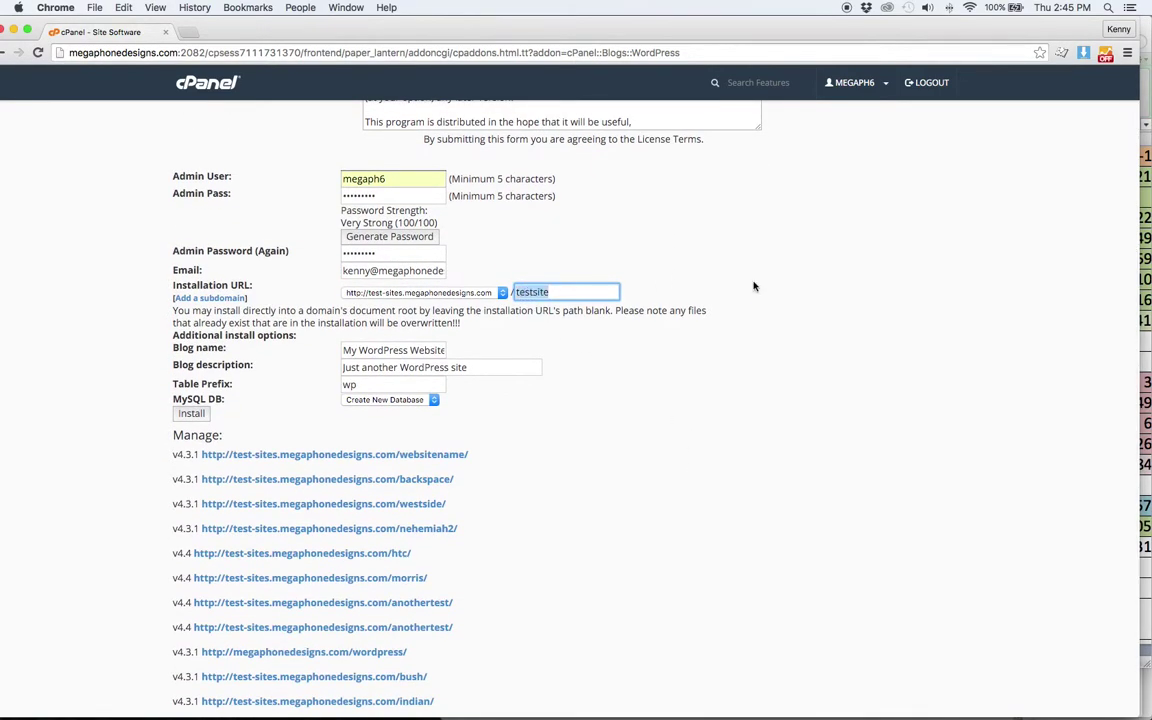
pyautogui.write('sample1')
pyautogui.click(191, 413)
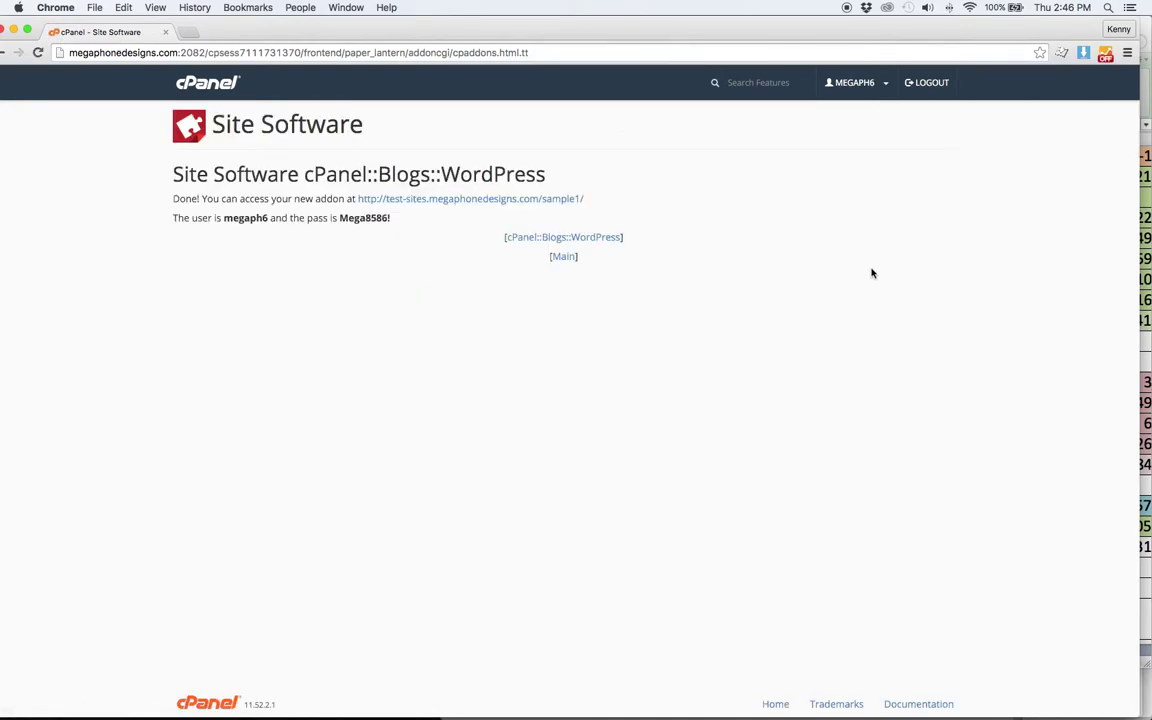
# - Visit the new sample1 site, then load its wp-admin login page
pyautogui.click(575, 198)
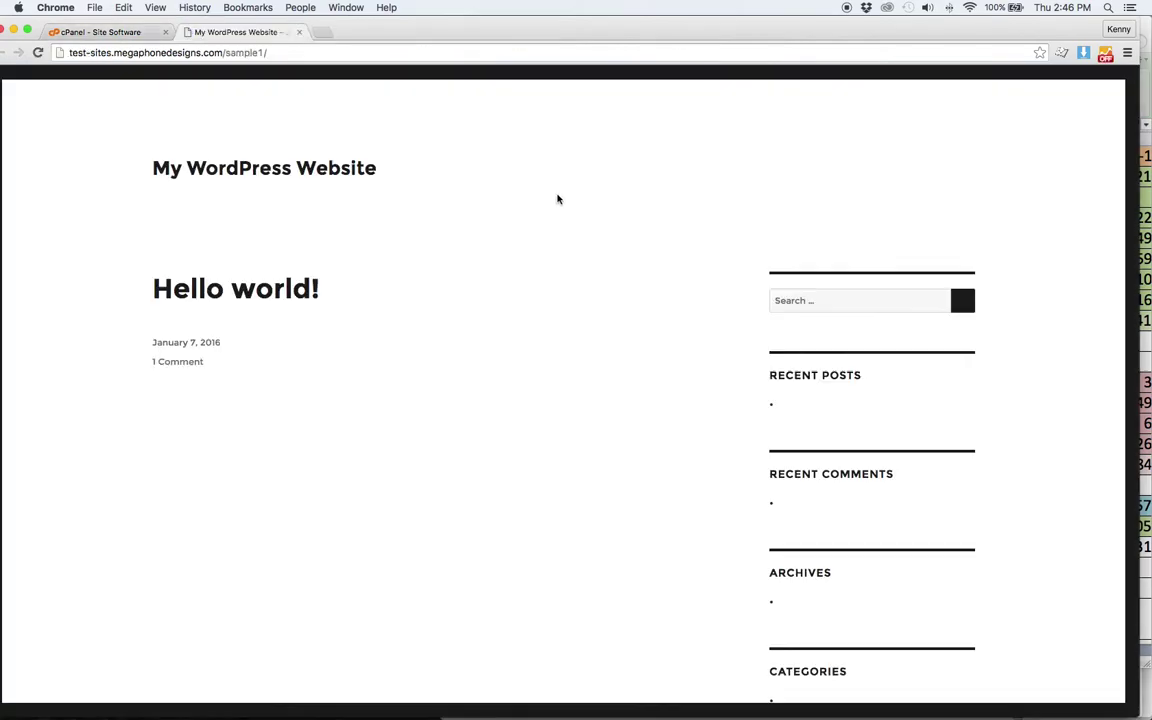
pyautogui.scroll(-5, 557, 198)
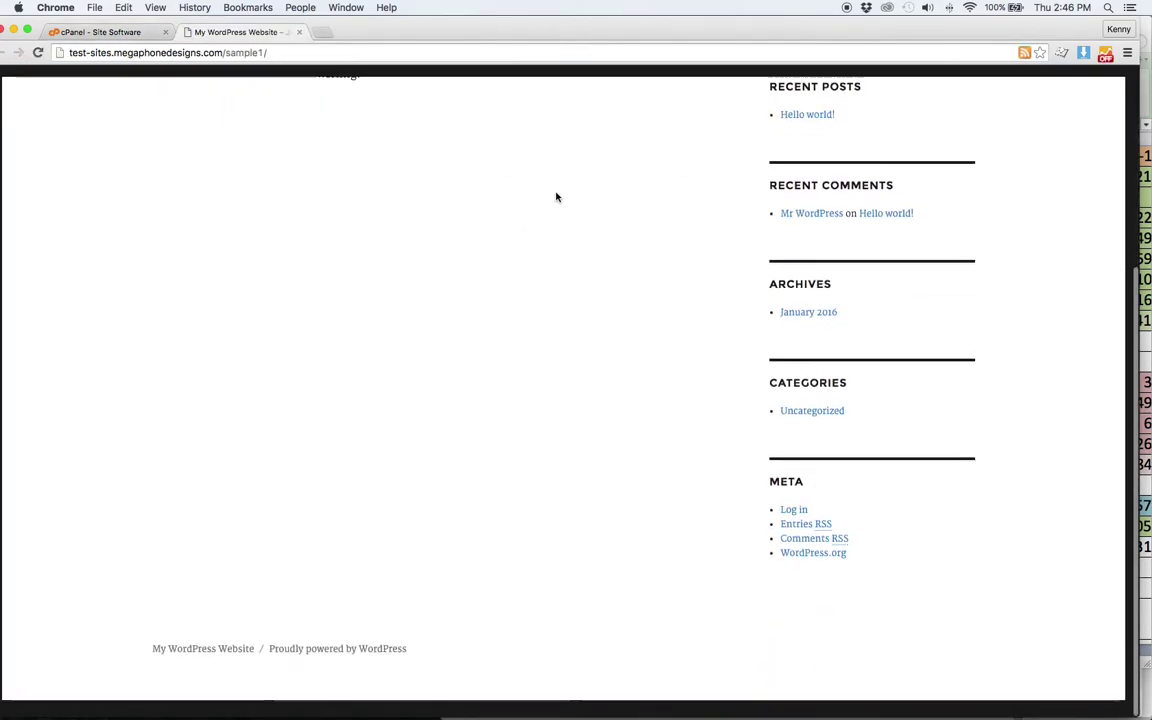
pyautogui.scroll(5, 557, 197)
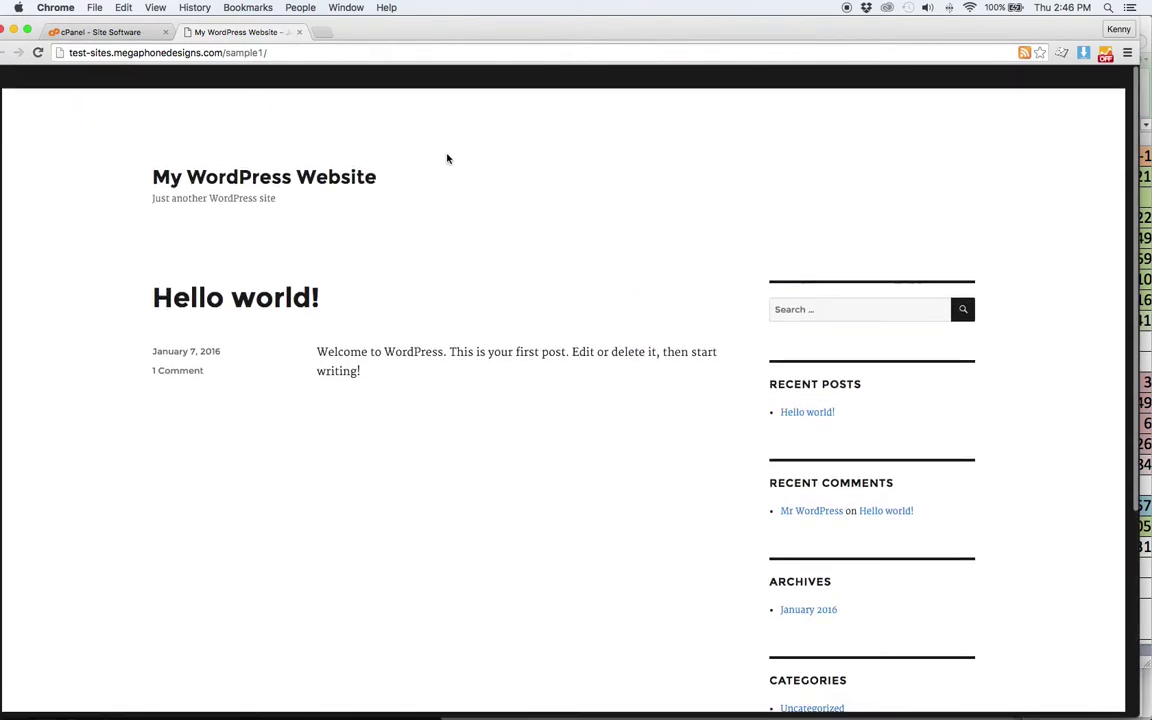
pyautogui.click(336, 52)
pyautogui.click(340, 51)
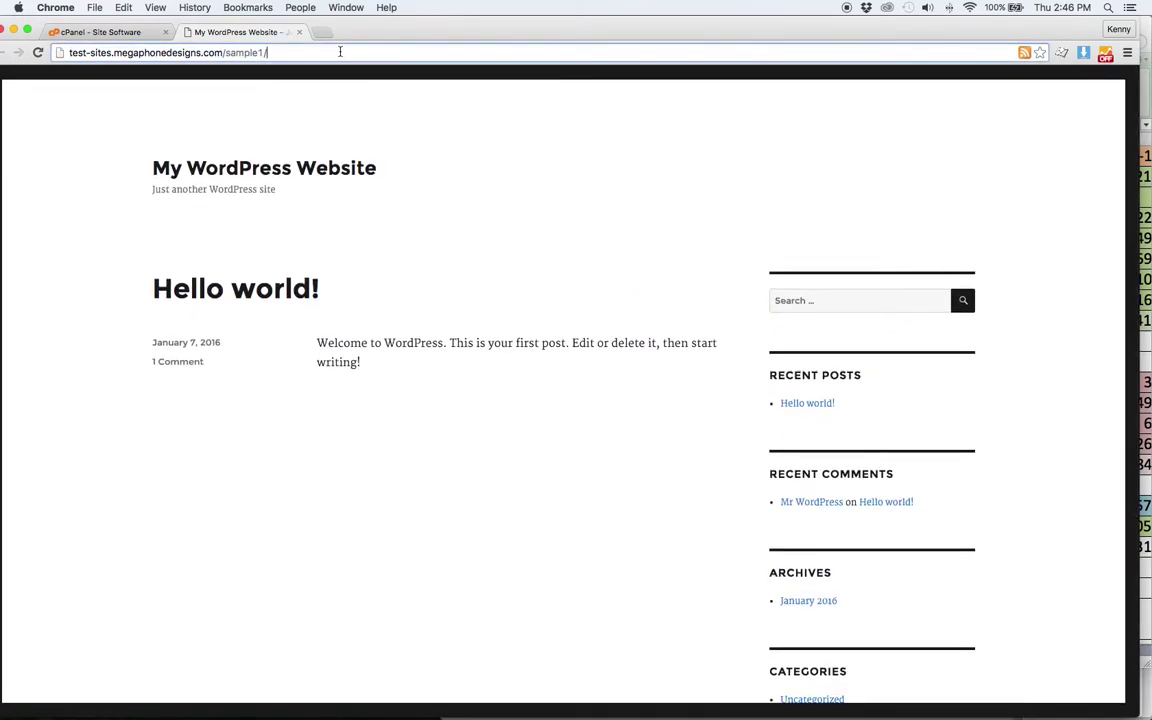
pyautogui.write('wp-admin')
pyautogui.press('Return')
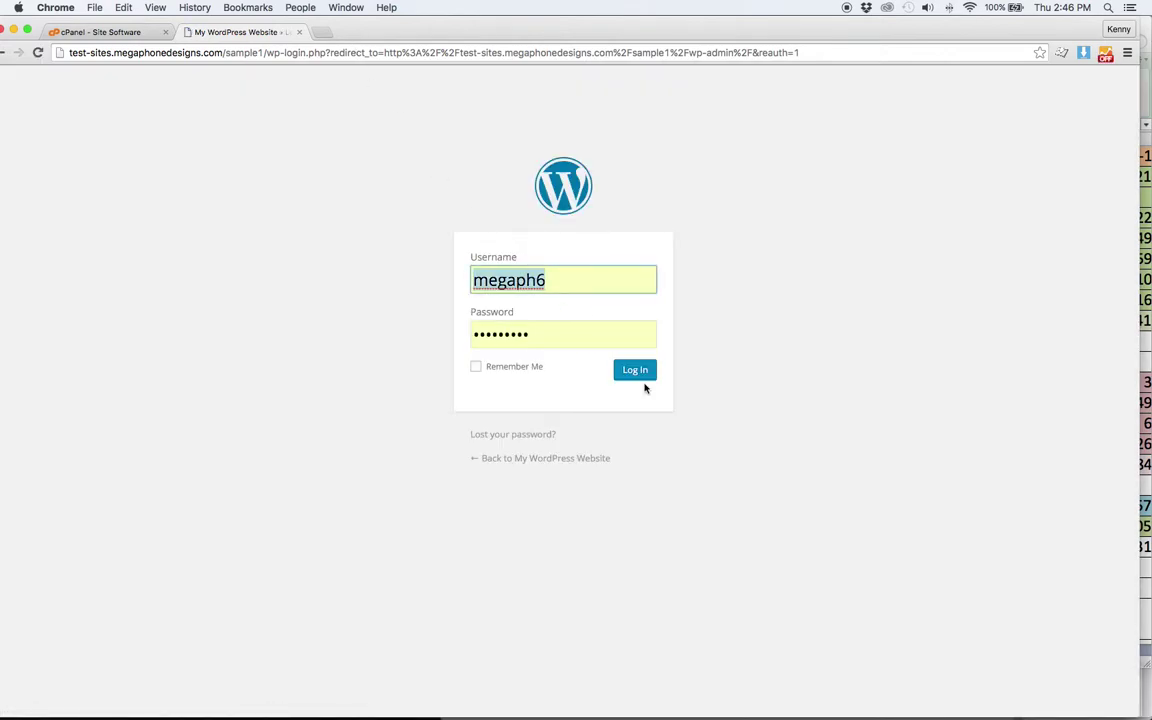
# - Log in to the sample1 dashboard and bring up the theme upload form
pyautogui.click(636, 371)
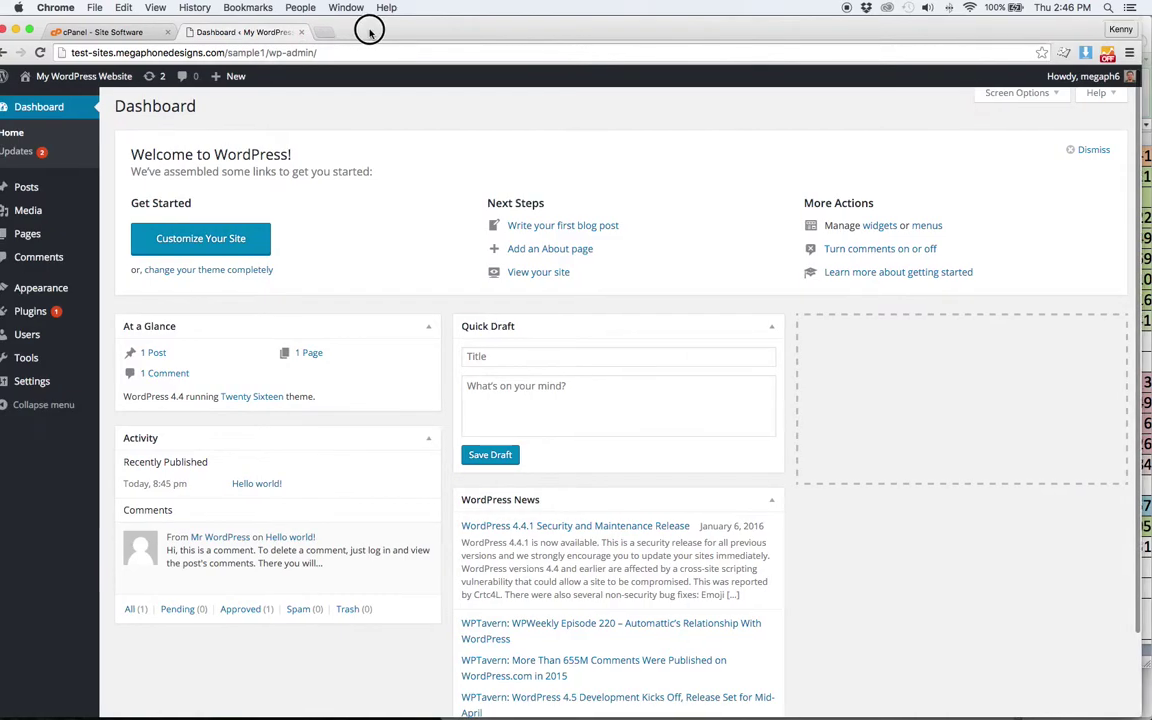
pyautogui.moveTo(367, 31); pyautogui.dragTo(382, 30)
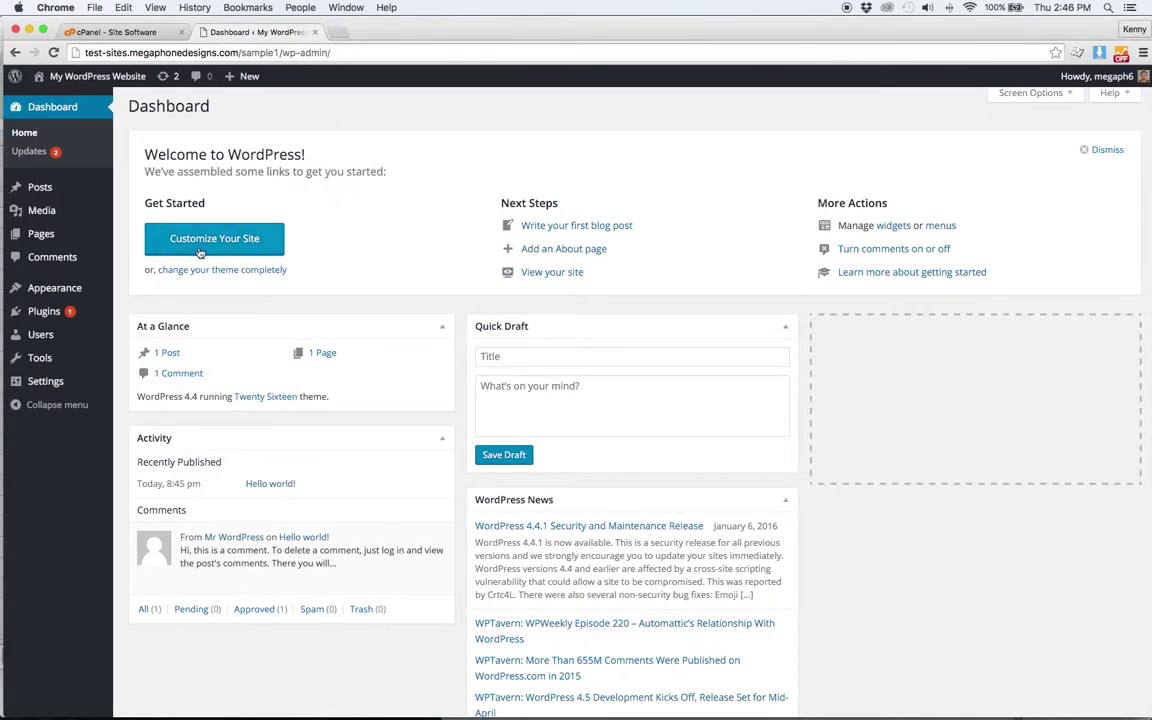
pyautogui.moveTo(60, 288)
pyautogui.click(118, 290)
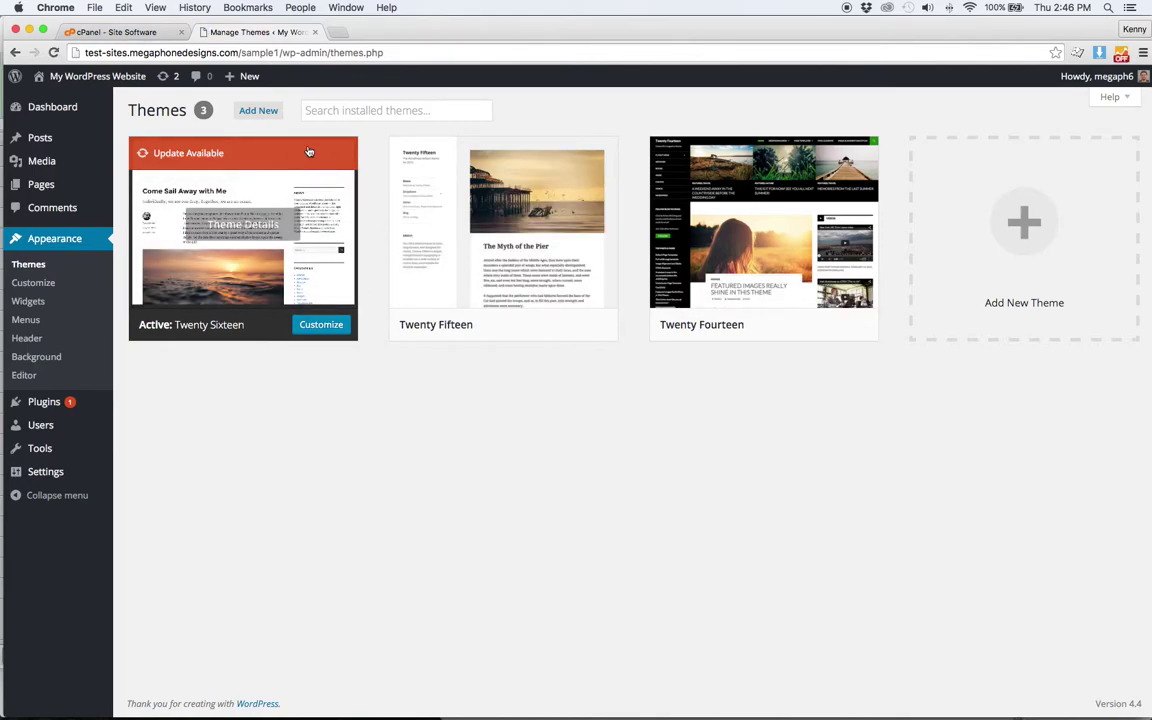
pyautogui.click(272, 113)
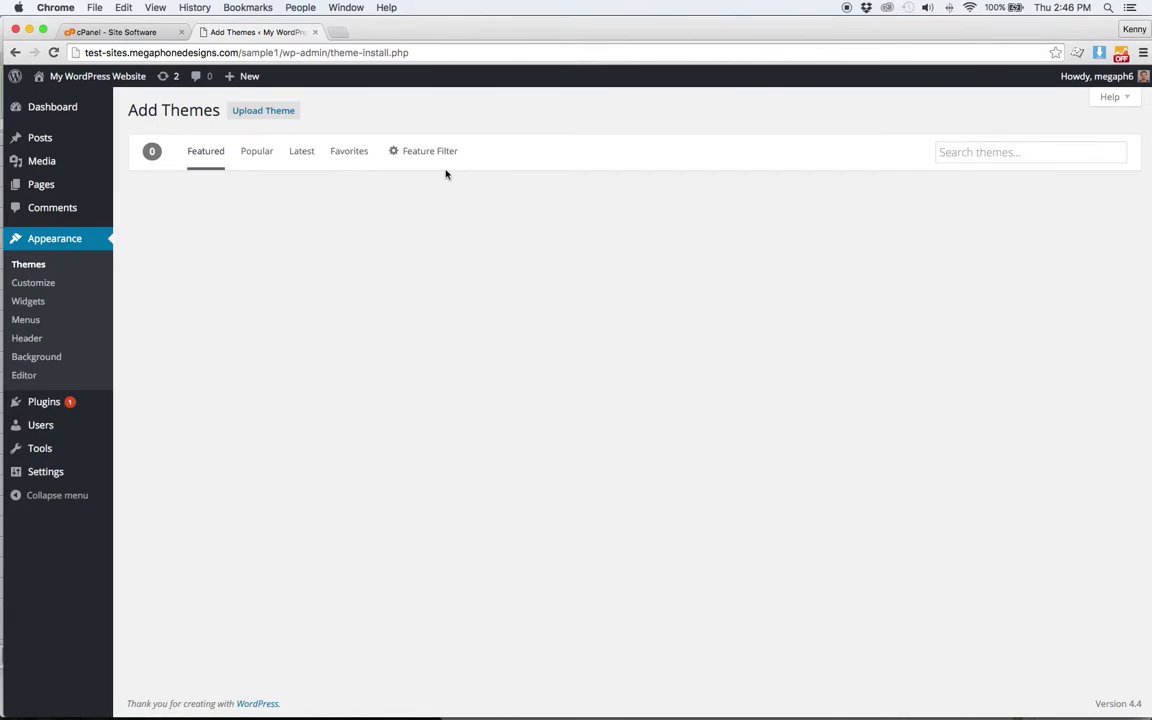
pyautogui.click(288, 111)
# - Upload genesis.2.1.2.zip from the Dropbox Genesis Themes folder, install it and activate it
pyautogui.click(528, 229)
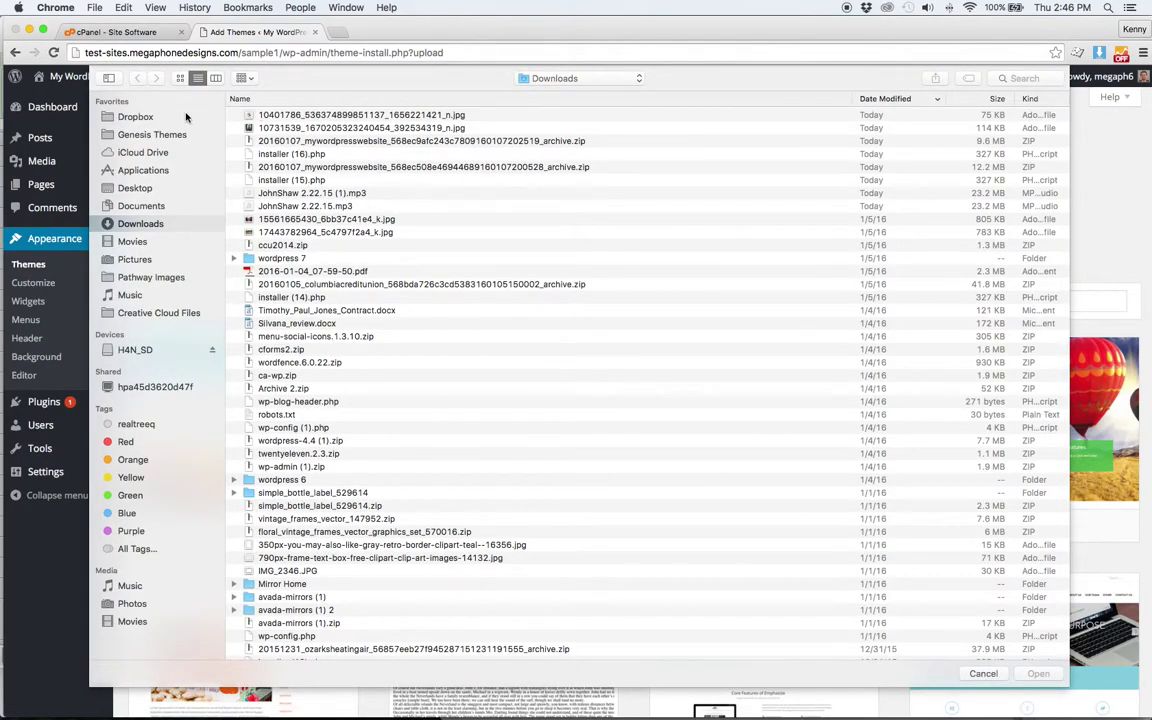
pyautogui.click(185, 115)
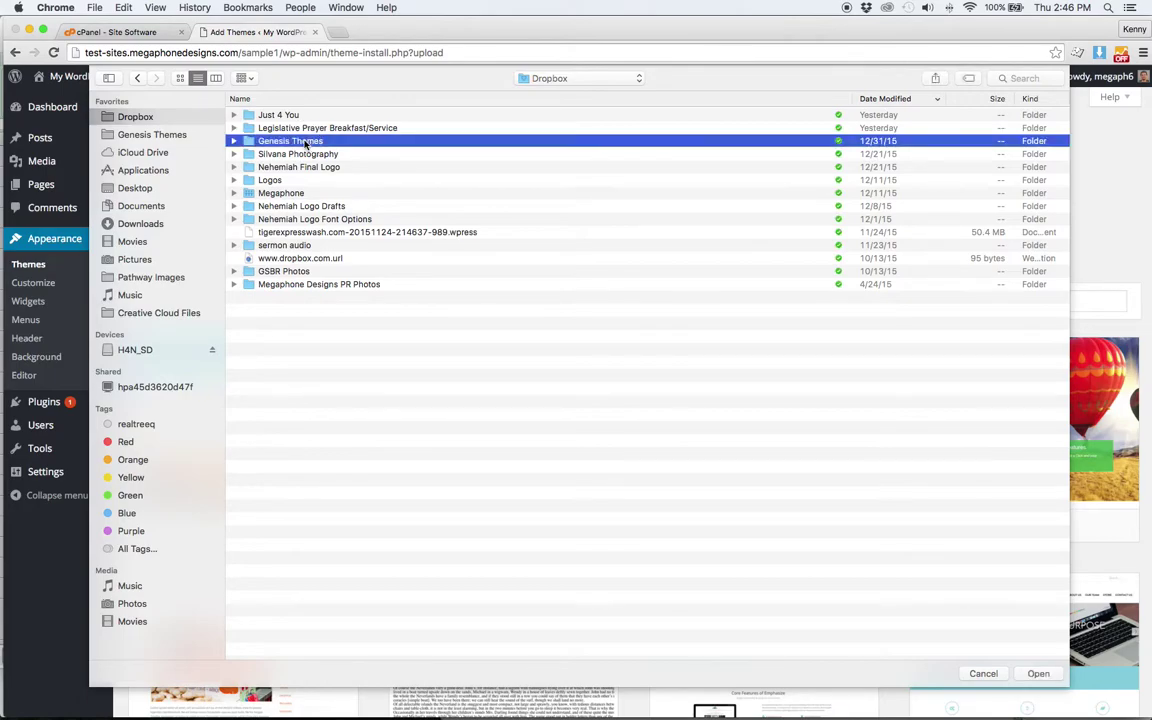
pyautogui.doubleClick(300, 140)
pyautogui.click(305, 128)
pyautogui.doubleClick(305, 128)
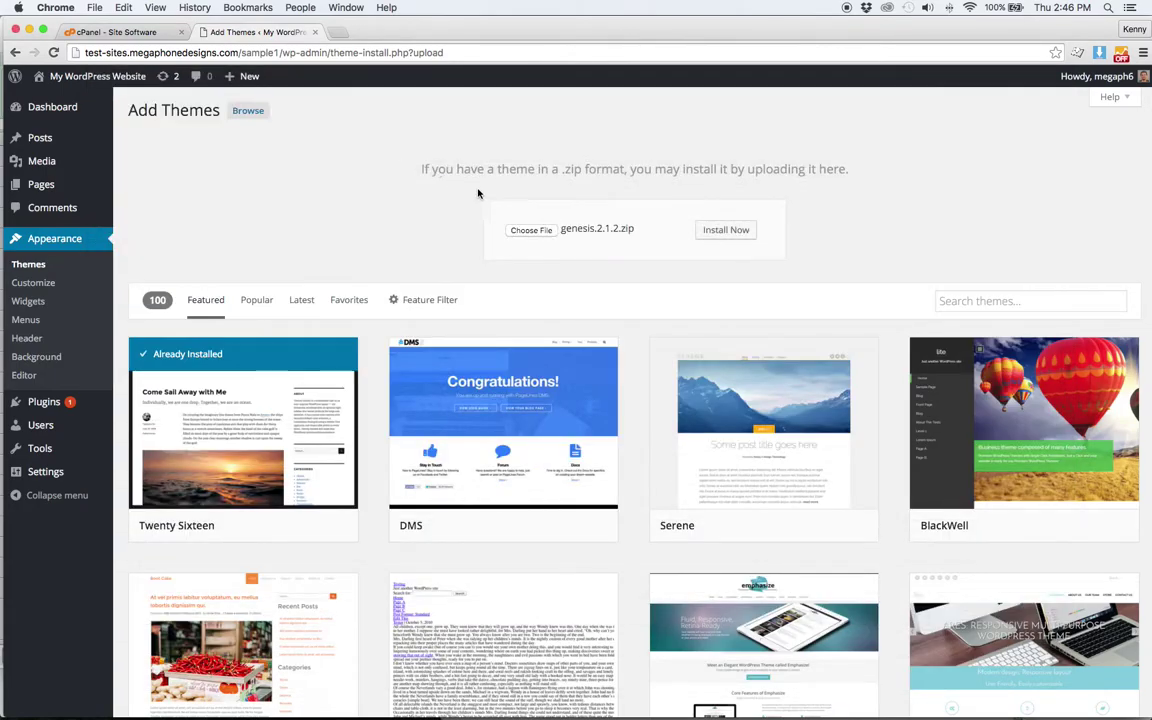
pyautogui.click(726, 228)
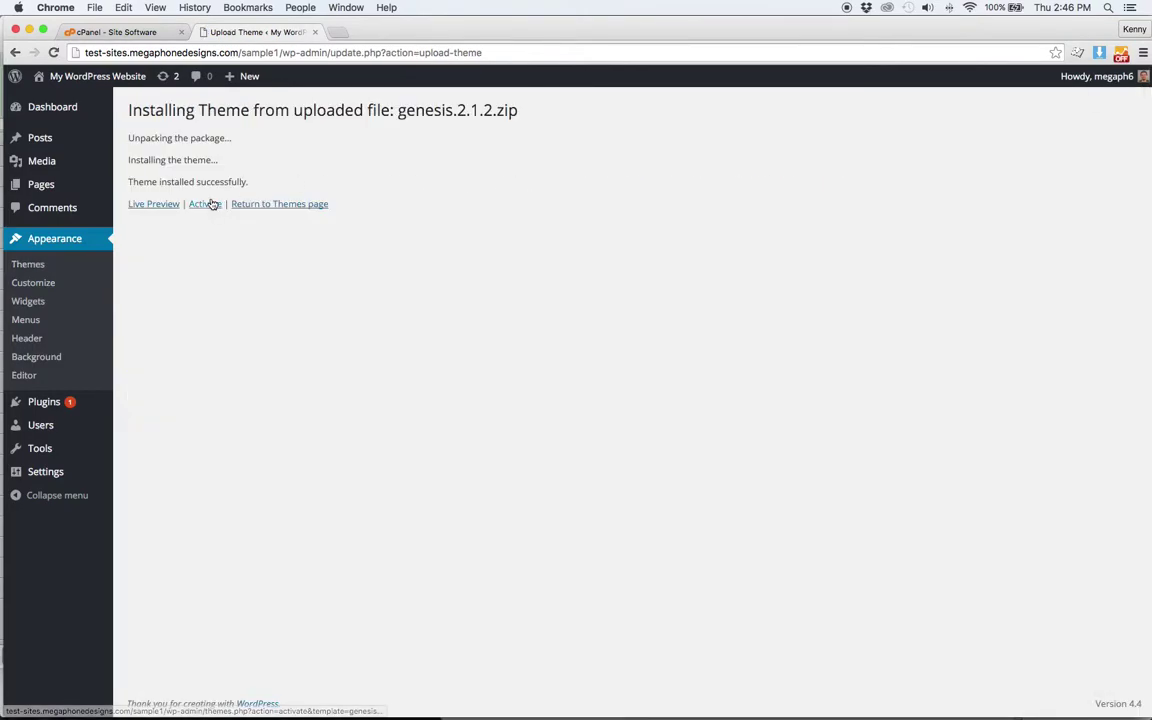
pyautogui.click(204, 204)
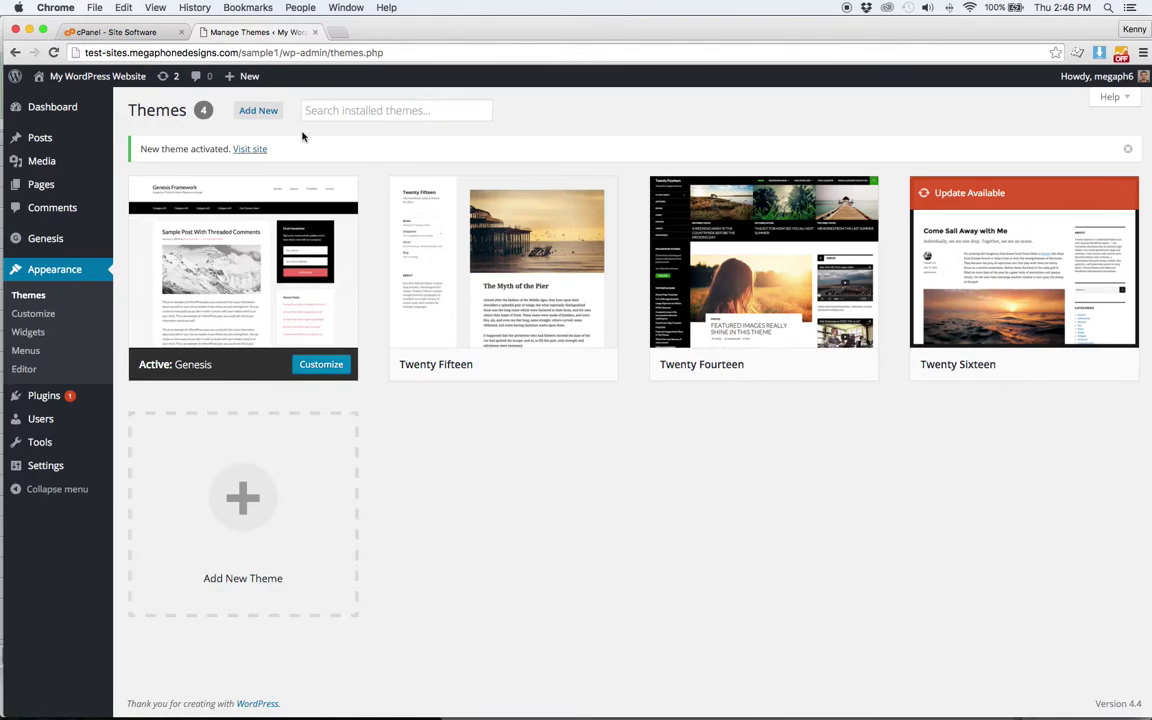
# - Upload outreach-pro.zip as a new theme, install it and activate Outreach Pro
pyautogui.click(258, 110)
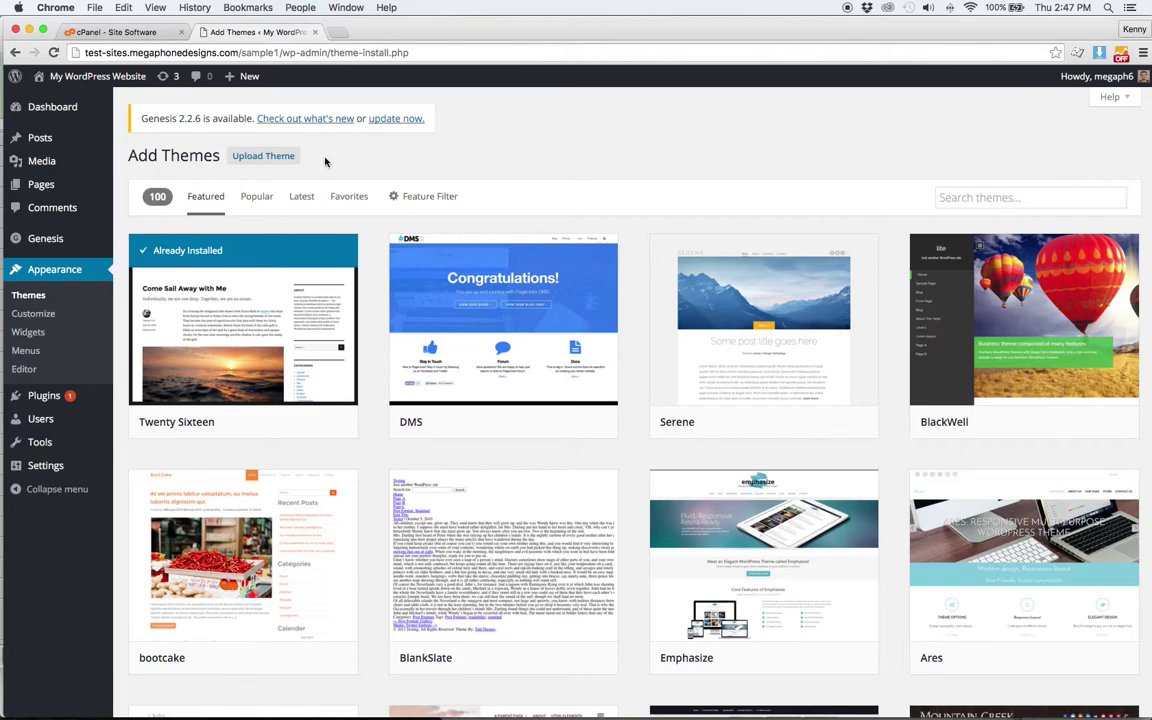
pyautogui.click(290, 157)
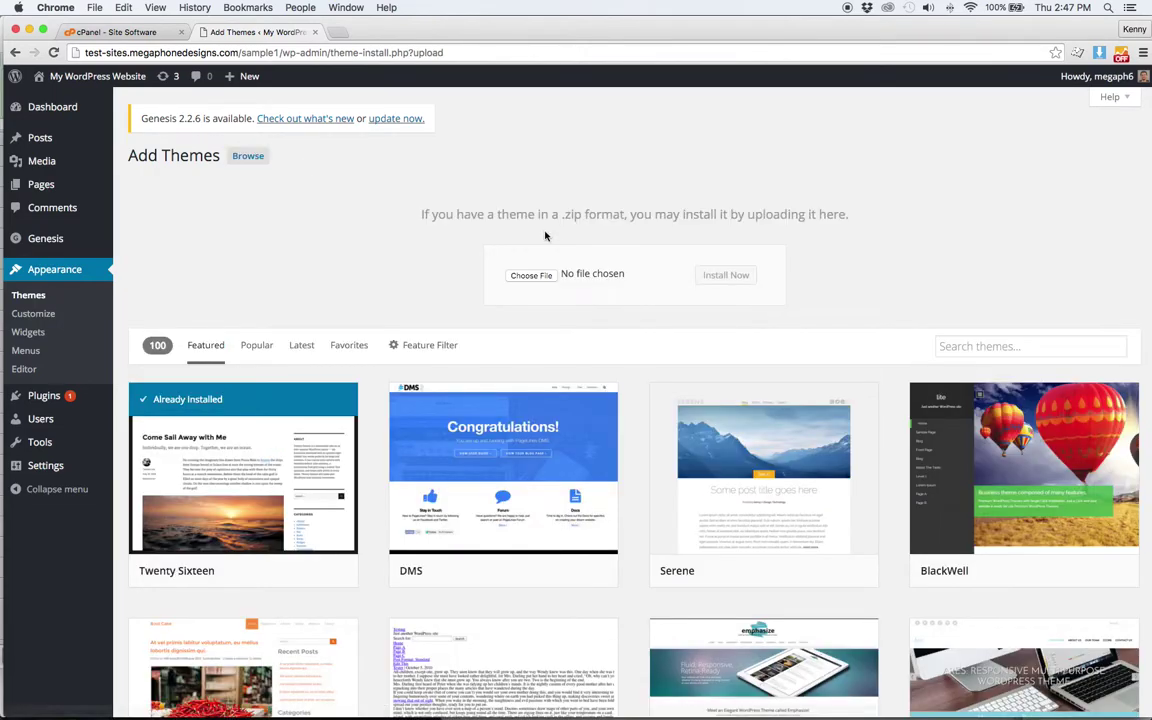
pyautogui.click(540, 274)
pyautogui.click(331, 114)
pyautogui.doubleClick(331, 114)
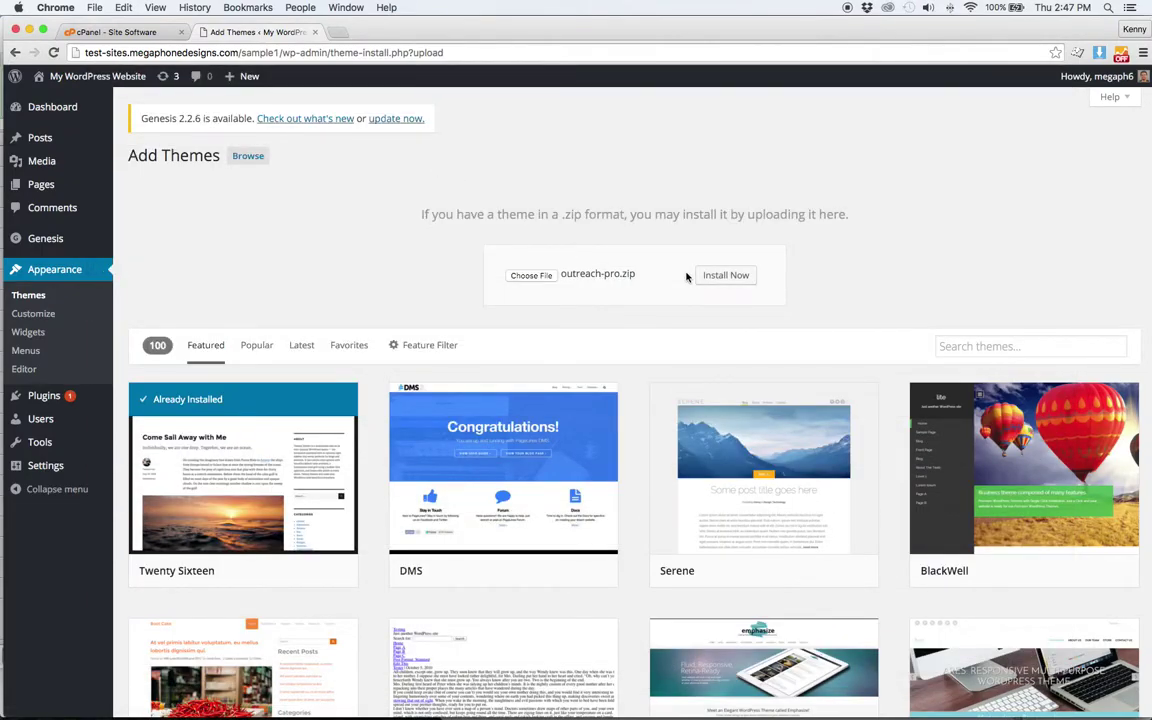
pyautogui.click(718, 280)
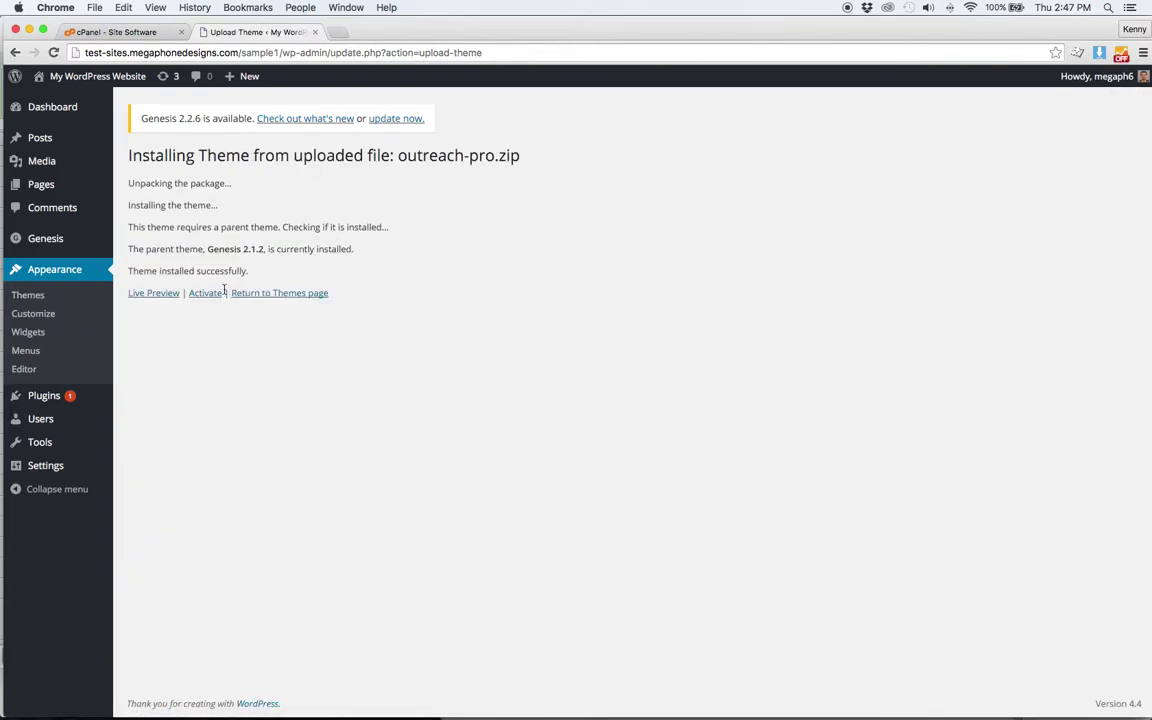
pyautogui.click(207, 294)
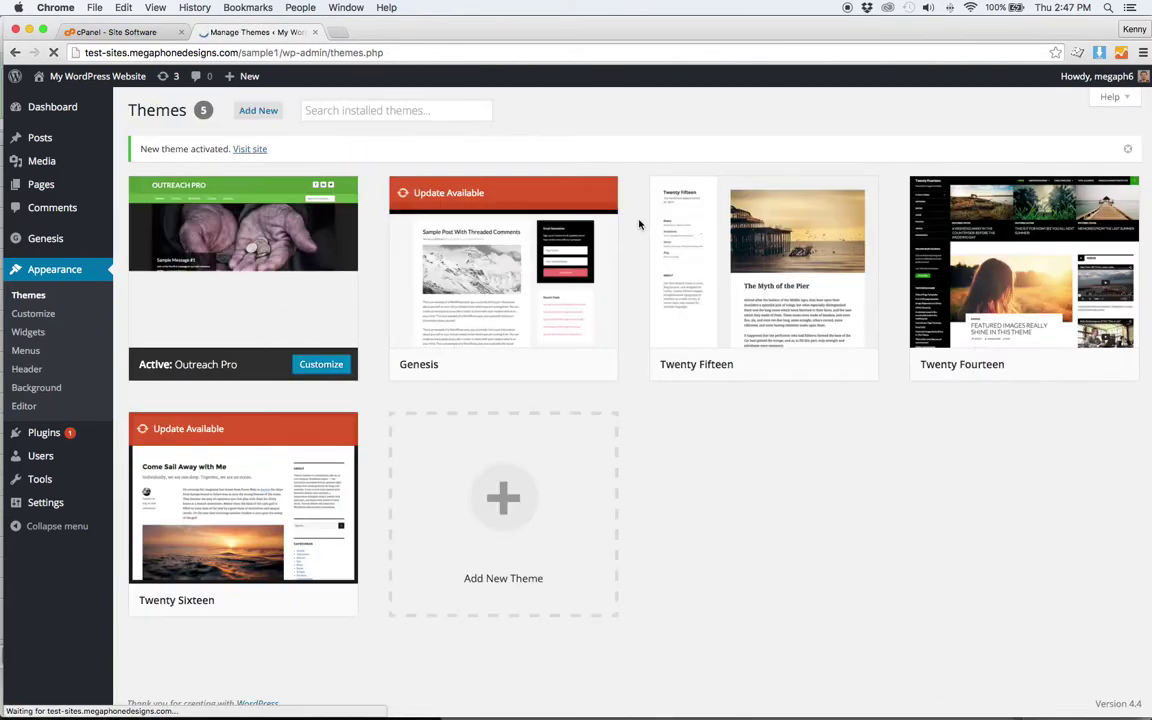
# - Check Outreach Pro's theme details and the live front page, then go to Appearance > Widgets
pyautogui.click(245, 262)
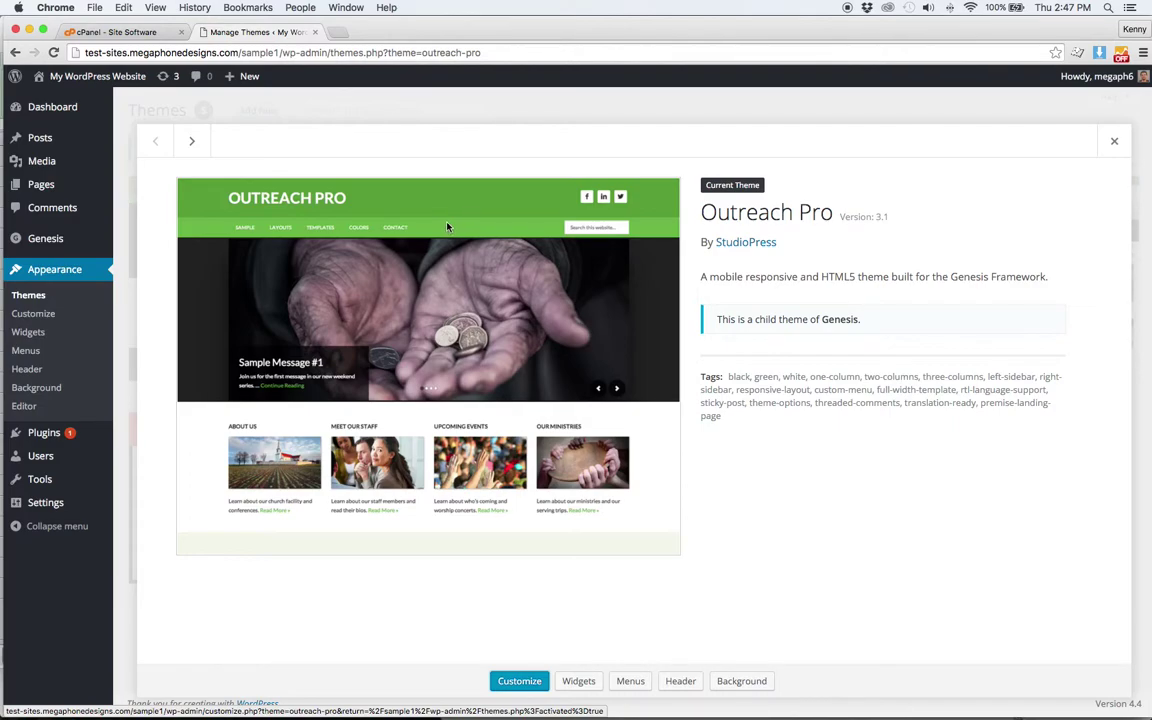
pyautogui.moveTo(97, 76)
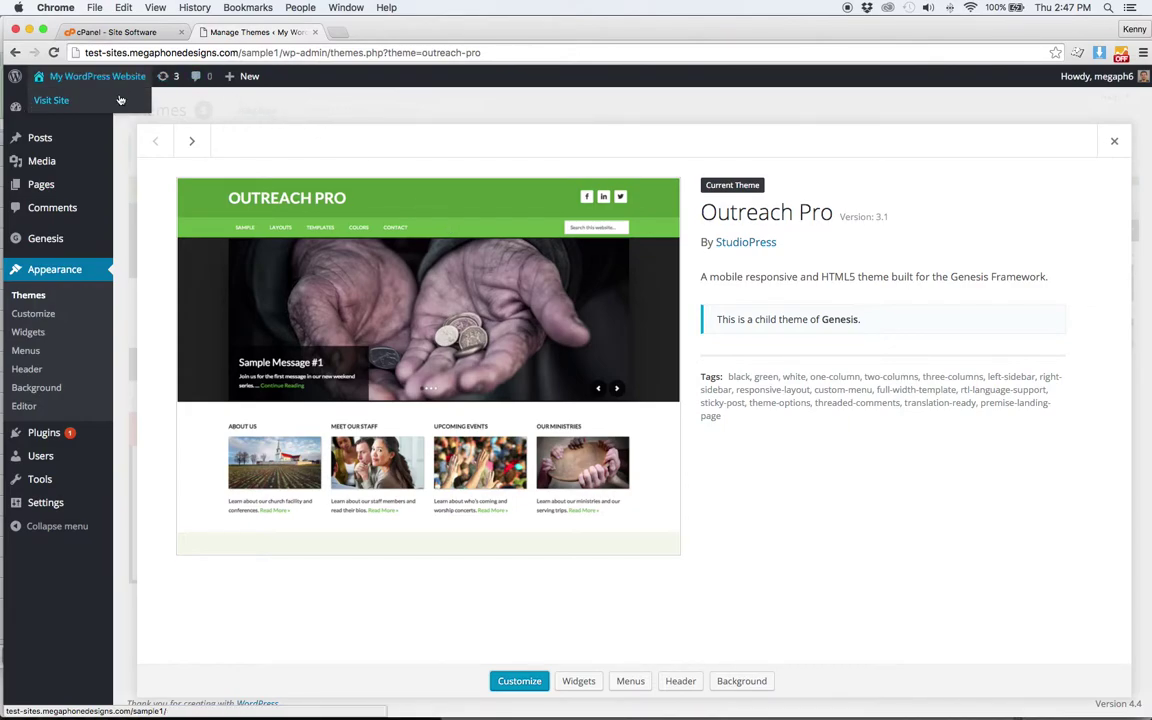
pyautogui.keyDown('super'); pyautogui.click(120, 100); pyautogui.keyUp('super')
pyautogui.click(423, 32)
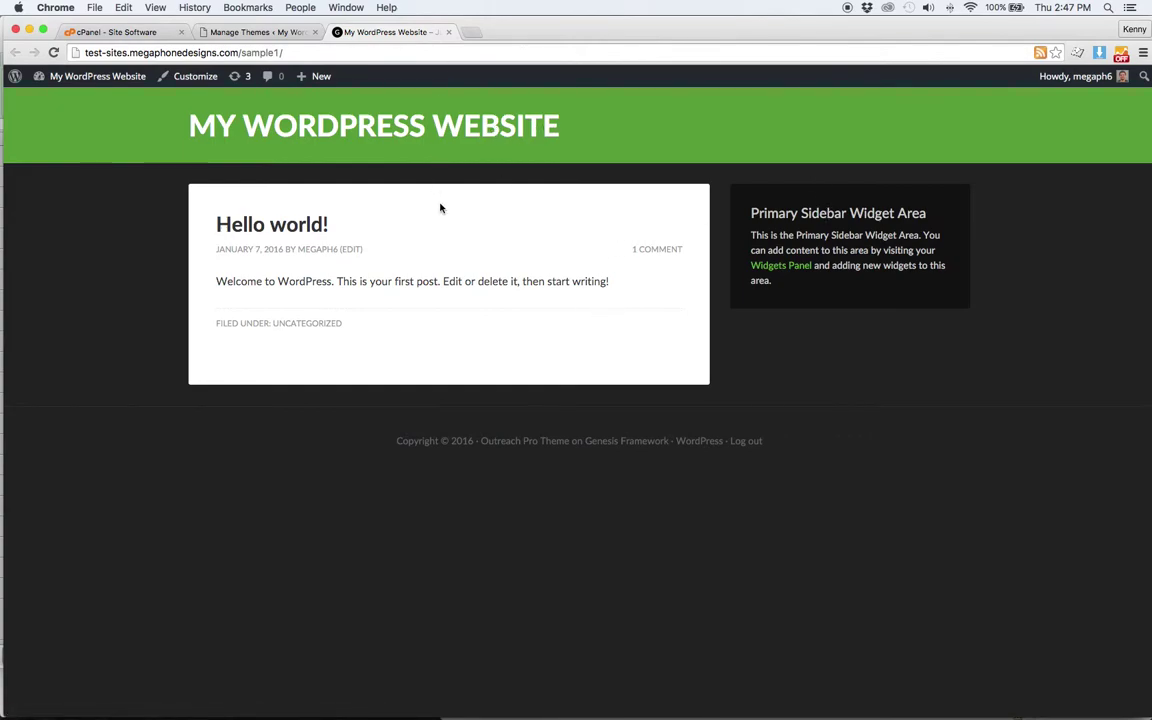
pyautogui.click(449, 33)
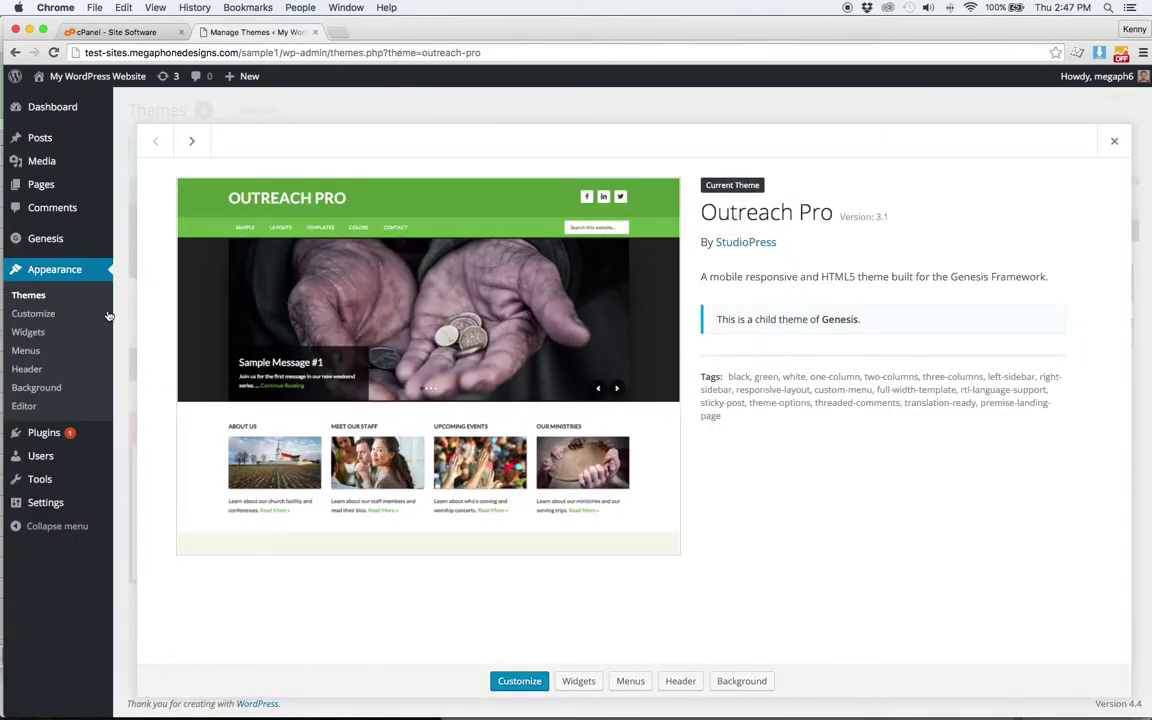
pyautogui.click(85, 332)
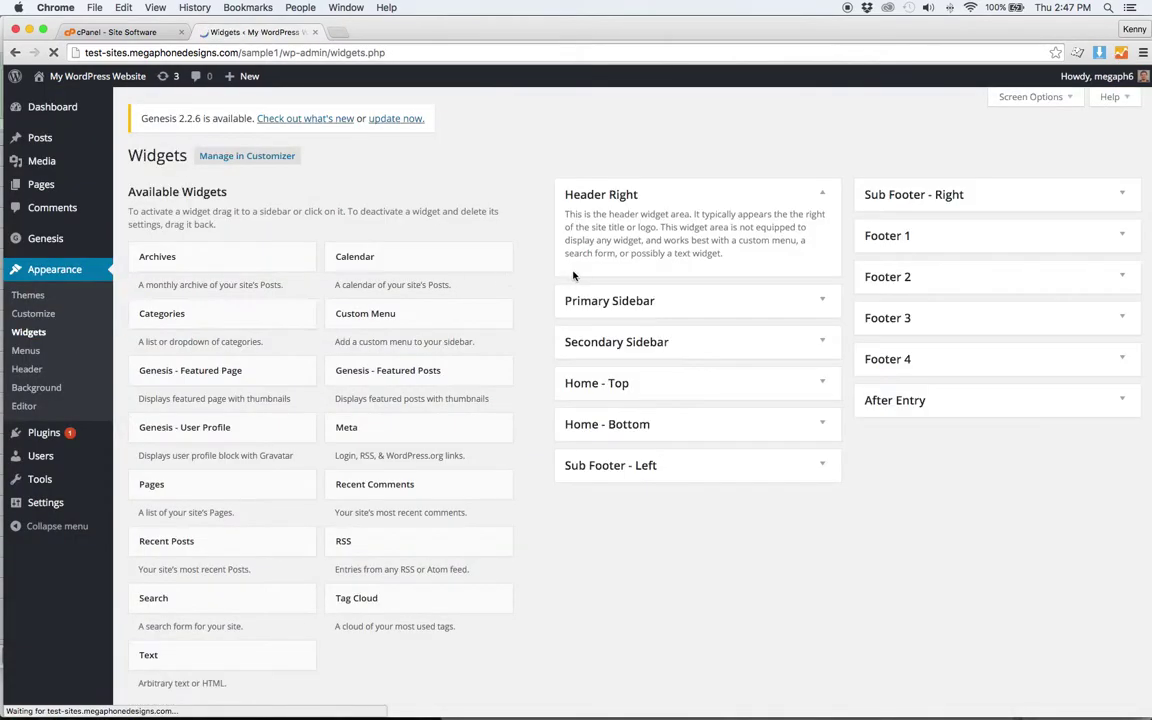
# - Expand the Home - Top and Home - Bottom widget areas to view their empty contents
pyautogui.click(710, 386)
pyautogui.click(752, 478)
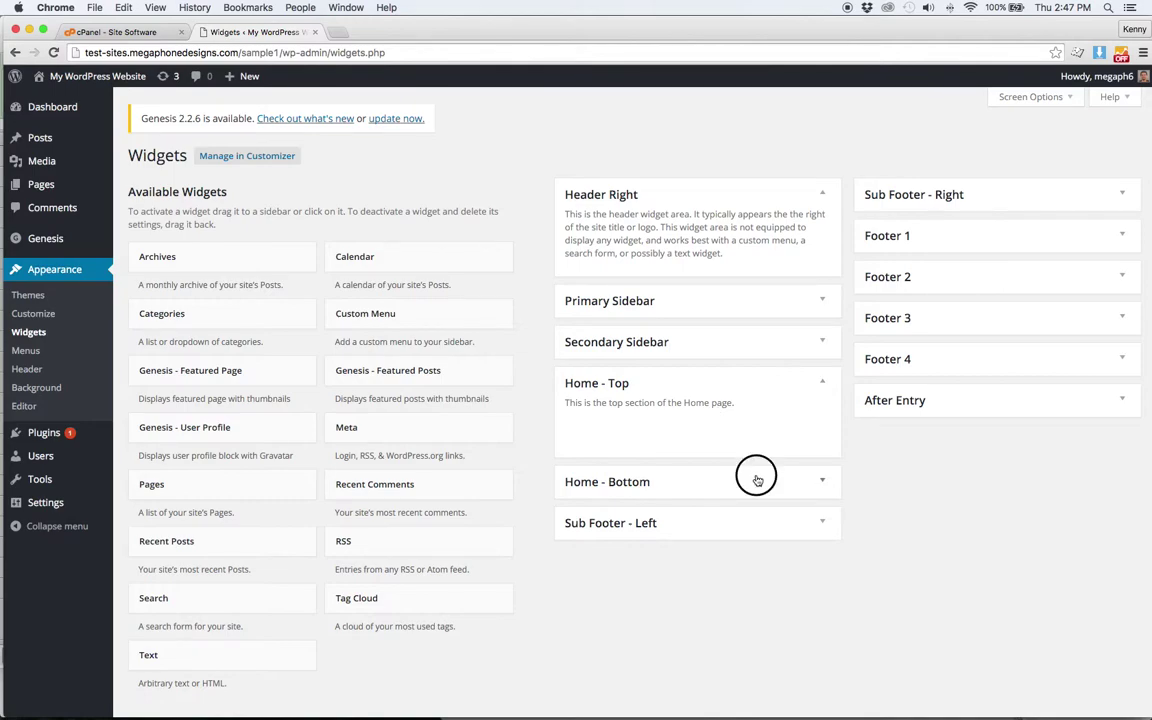
pyautogui.scroll(-2, 542, 435)
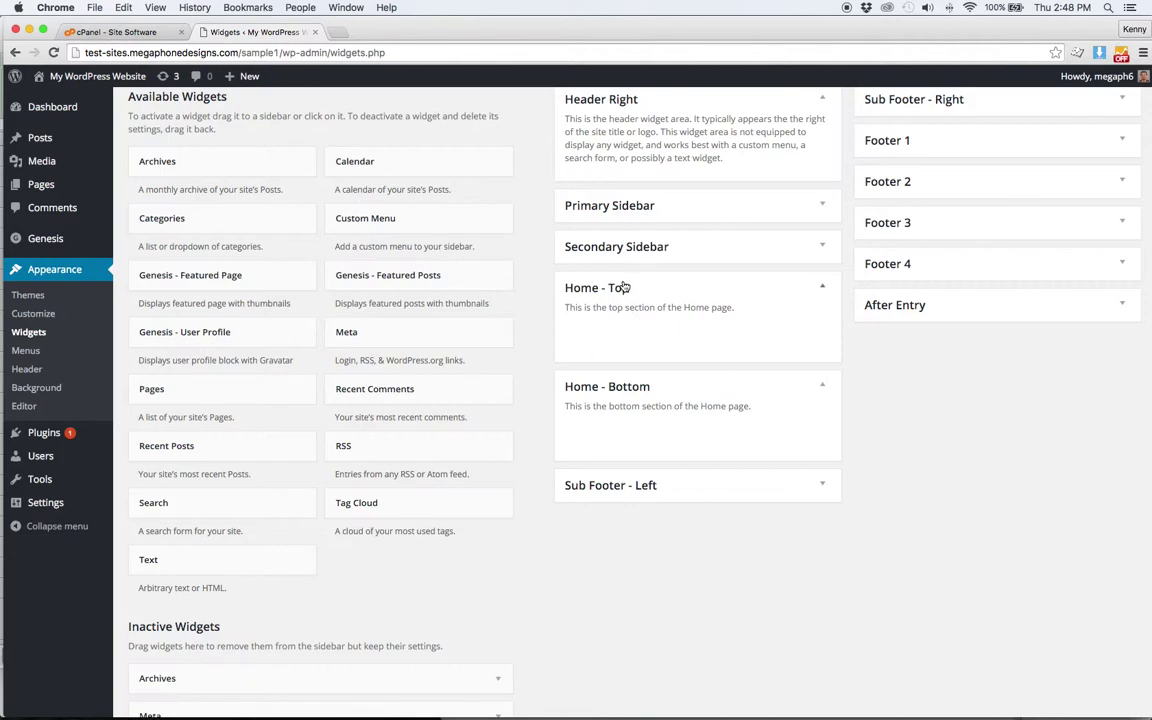
# - Add a Text widget titled 'Home Top' with 'Some Text' to Home - Top and save it
pyautogui.moveTo(188, 561); pyautogui.dragTo(628, 335)
pyautogui.click(642, 386)
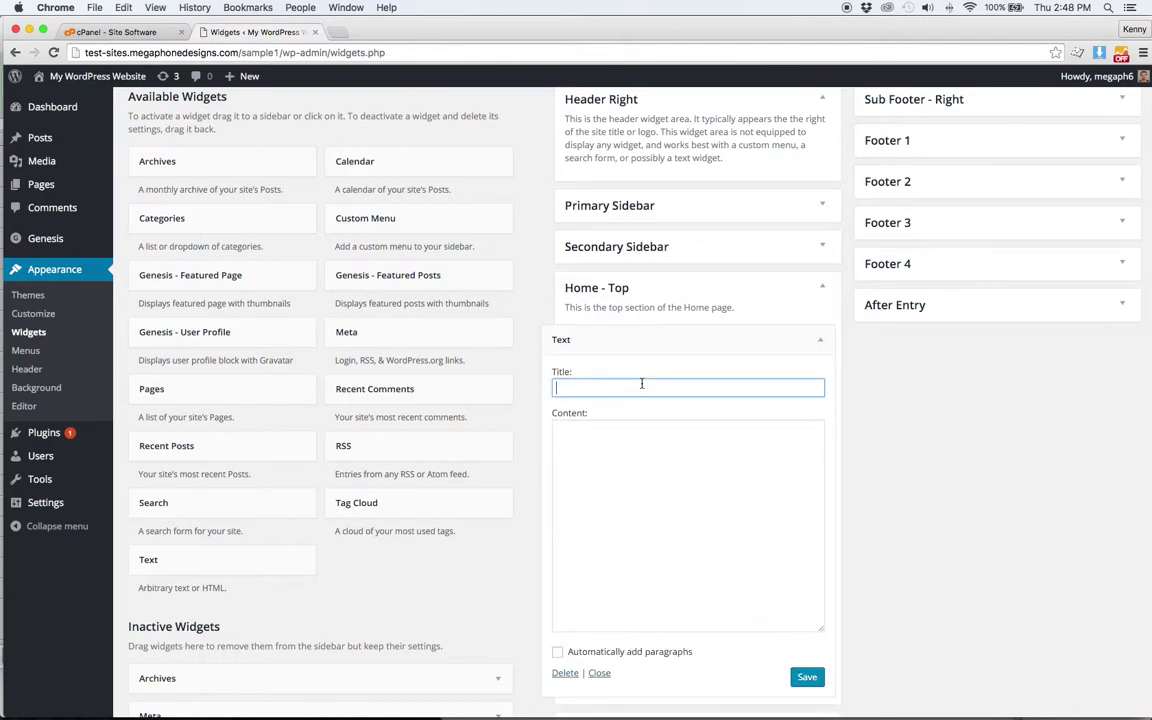
pyautogui.write('Home Top')
pyautogui.press('Tab')
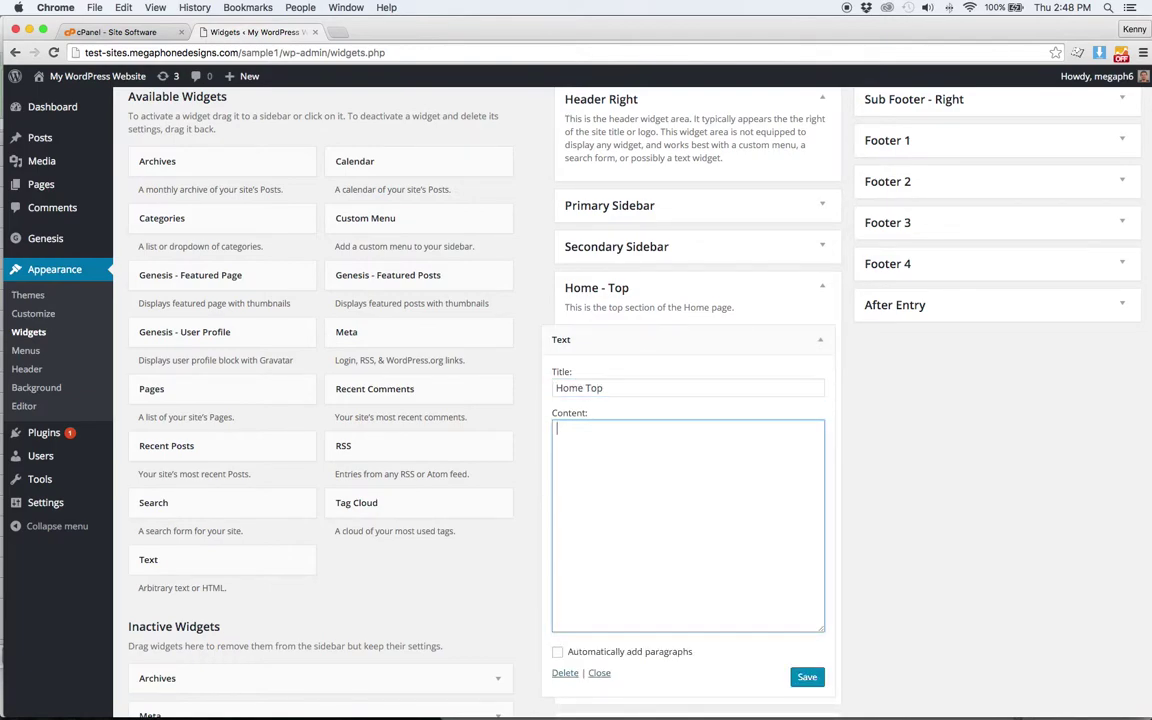
pyautogui.scroll(-2, 800, 580)
pyautogui.click(805, 597)
# - Add a Text widget titled 'Home Bottom' with 'Home Bottom TExt' to Home - Bottom and save it
pyautogui.scroll(-3, 794, 540)
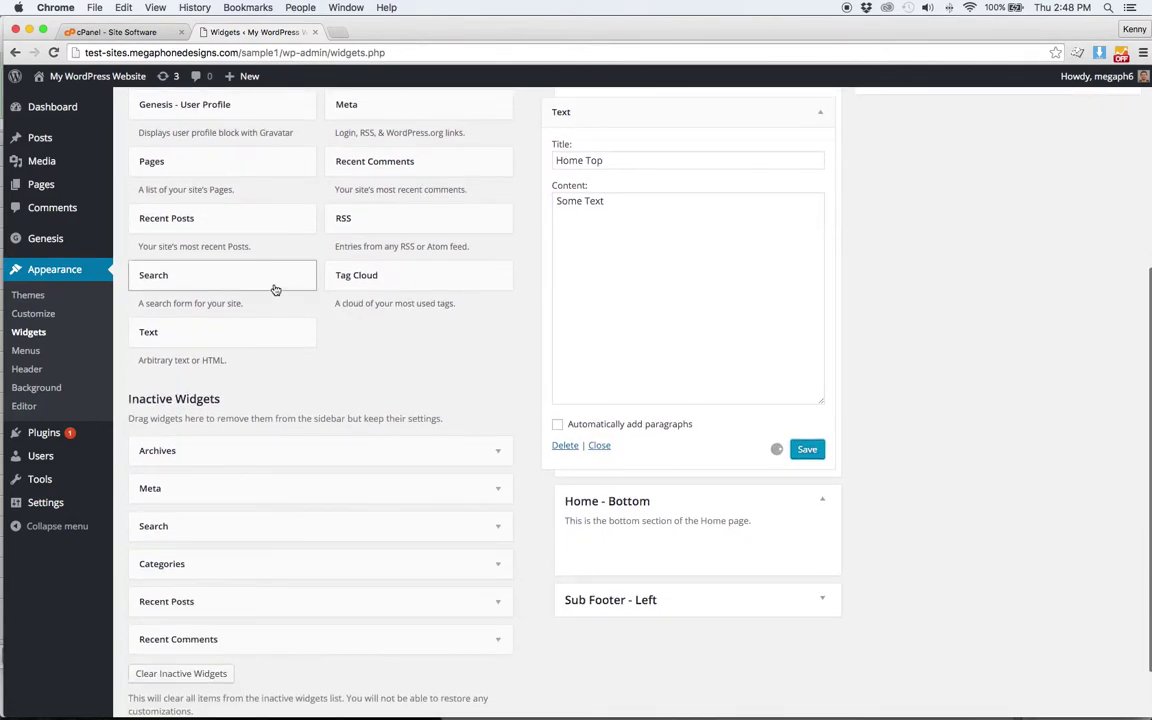
pyautogui.moveTo(257, 321); pyautogui.dragTo(856, 625)
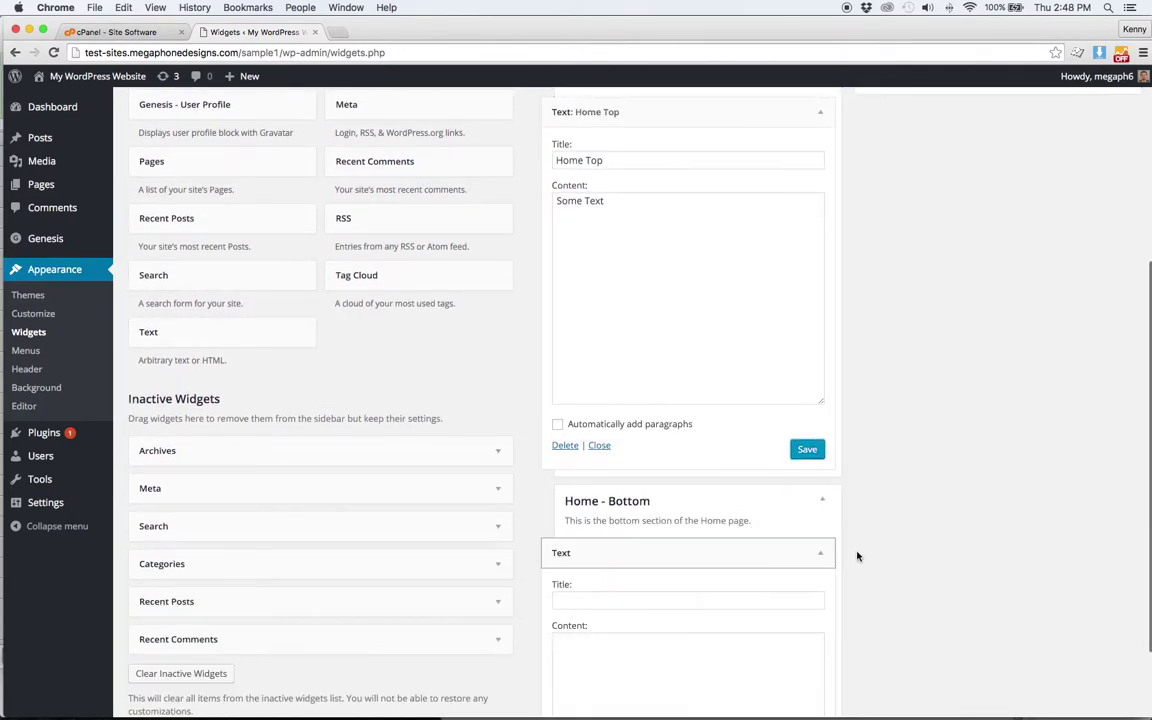
pyautogui.scroll(-3, 856, 625)
pyautogui.click(665, 447)
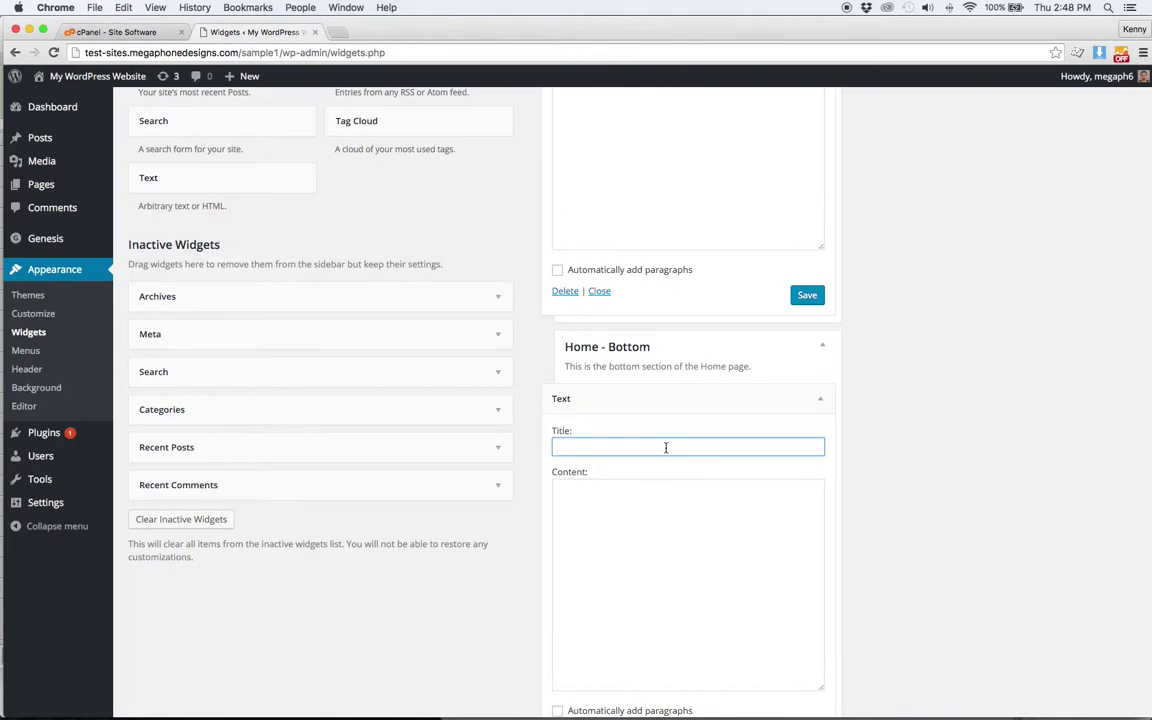
pyautogui.write('Home Bottom')
pyautogui.press('Tab')
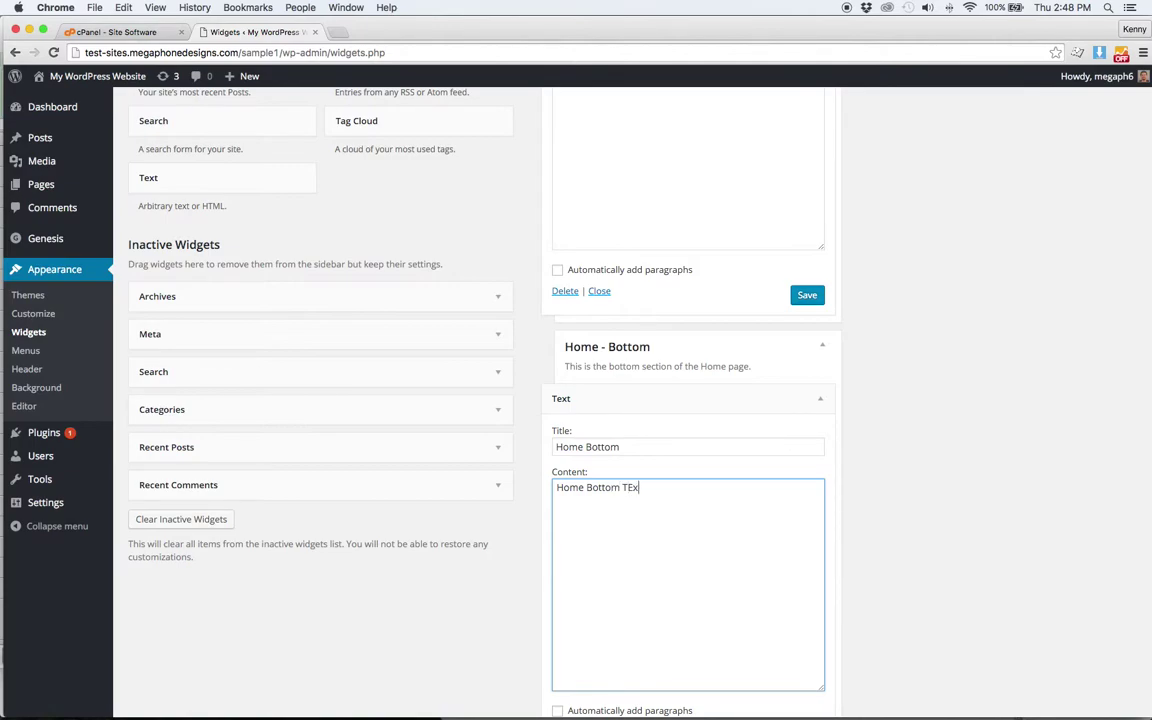
pyautogui.write('t')
pyautogui.scroll(-3, 760, 452)
pyautogui.click(807, 603)
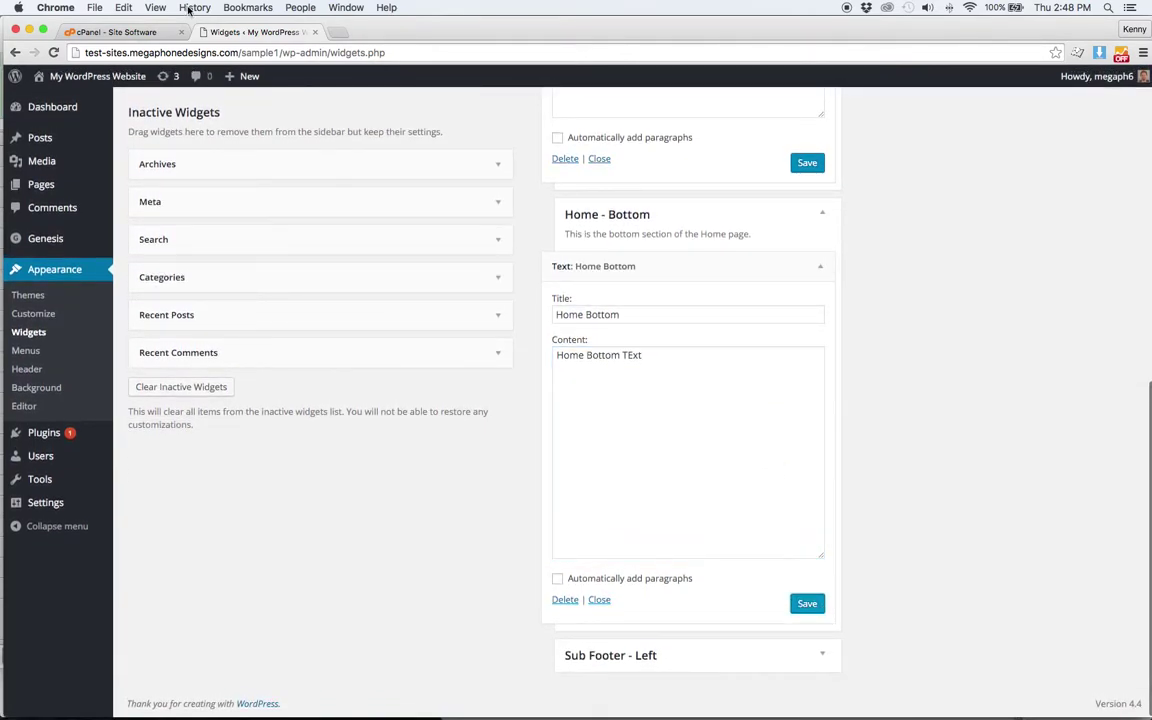
# - View the live site in a new tab to check both home widgets
pyautogui.moveTo(95, 77)
pyautogui.keyDown('super'); pyautogui.click(90, 104); pyautogui.keyUp('super')
pyautogui.click(365, 31)
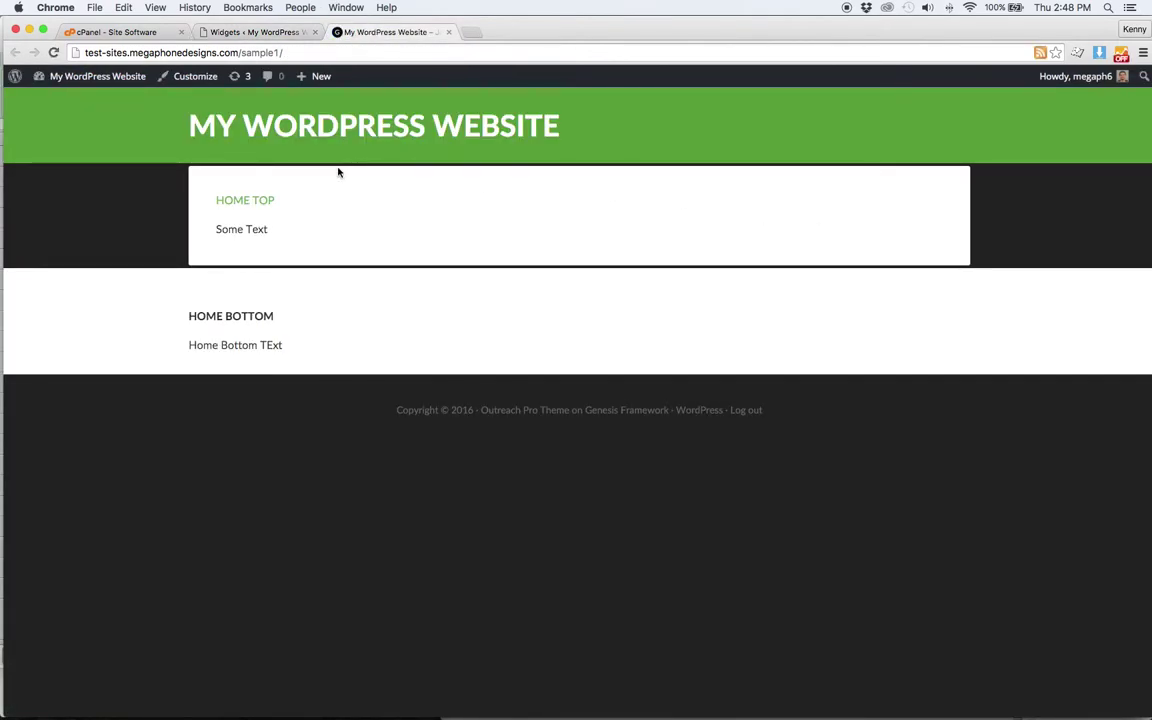
# - Start two new pages and publish the first one titled About Us
pyautogui.click(255, 31)
pyautogui.moveTo(230, 77)
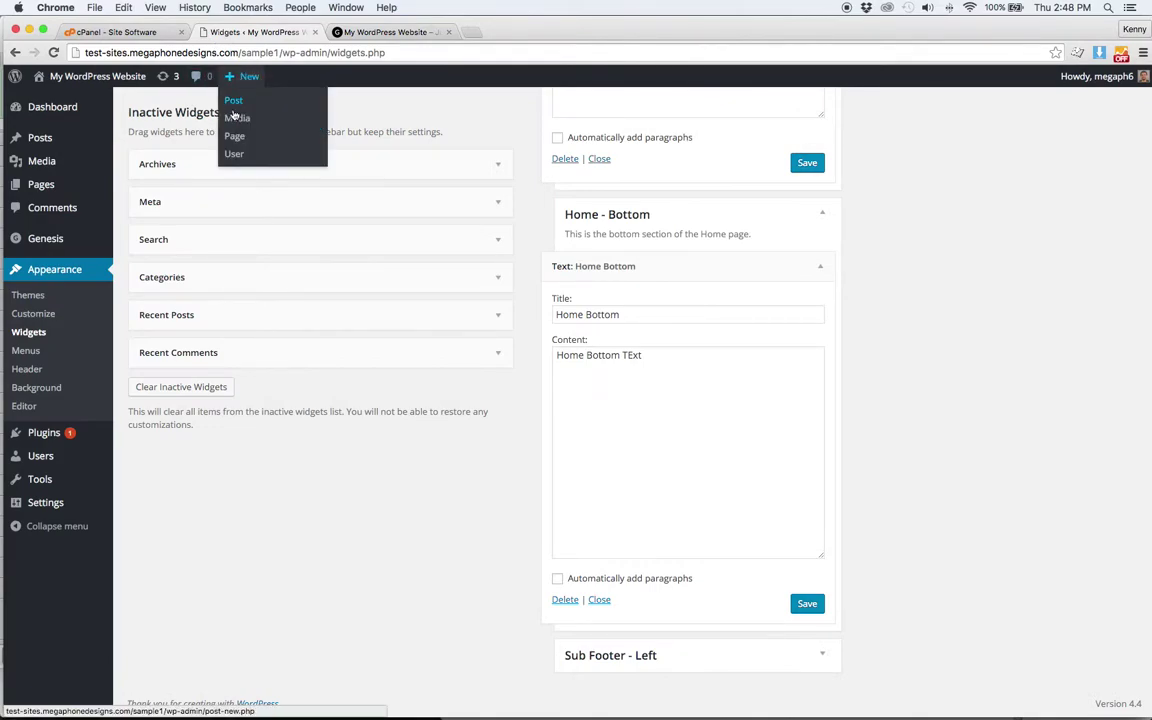
pyautogui.keyDown('super'); pyautogui.click(235, 138); pyautogui.keyUp('super')
pyautogui.keyDown('super'); pyautogui.click(235, 138); pyautogui.keyUp('super')
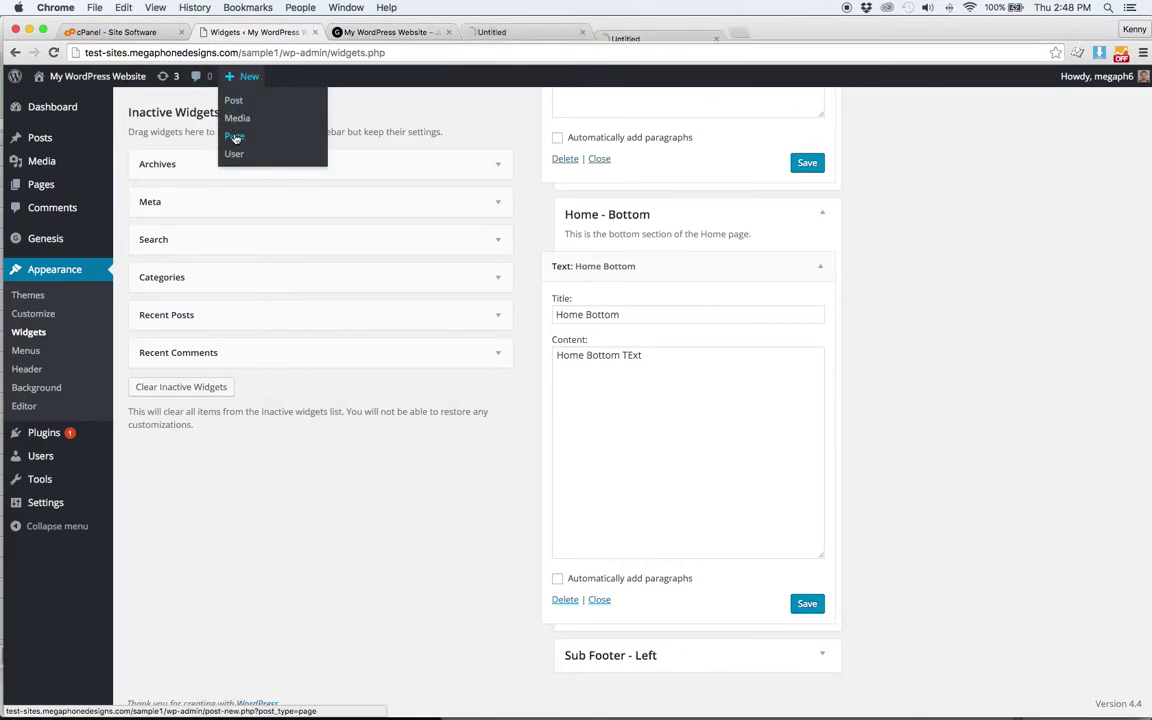
pyautogui.click(522, 31)
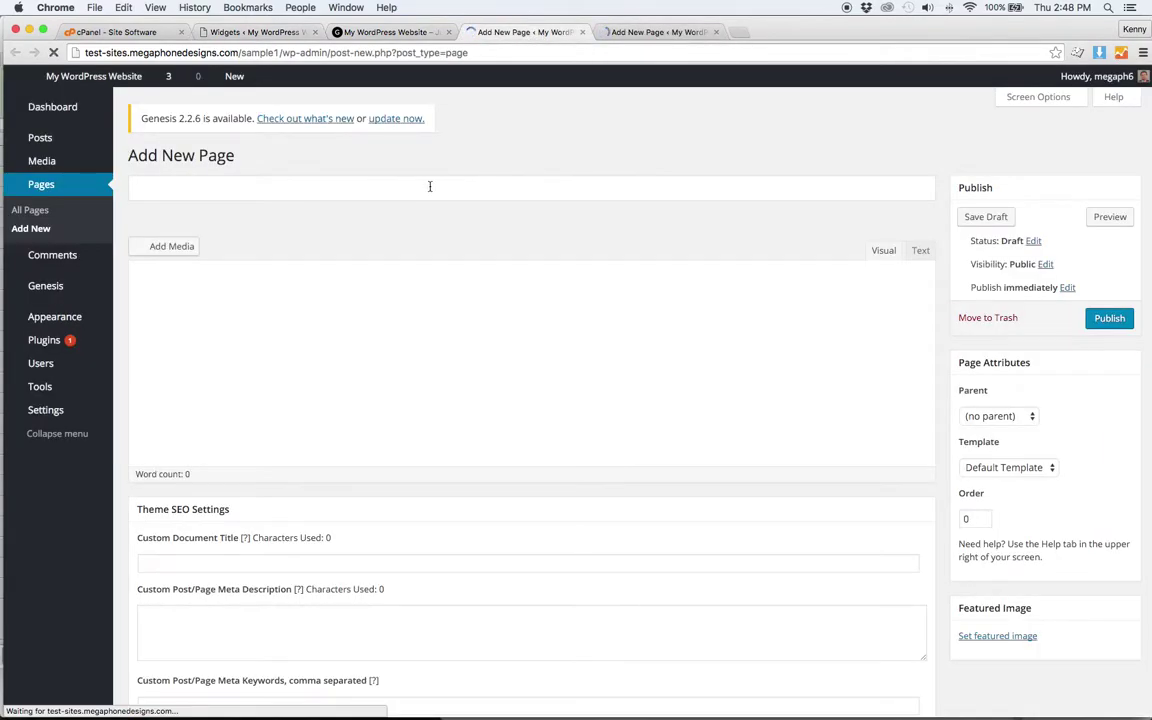
pyautogui.write('About Us')
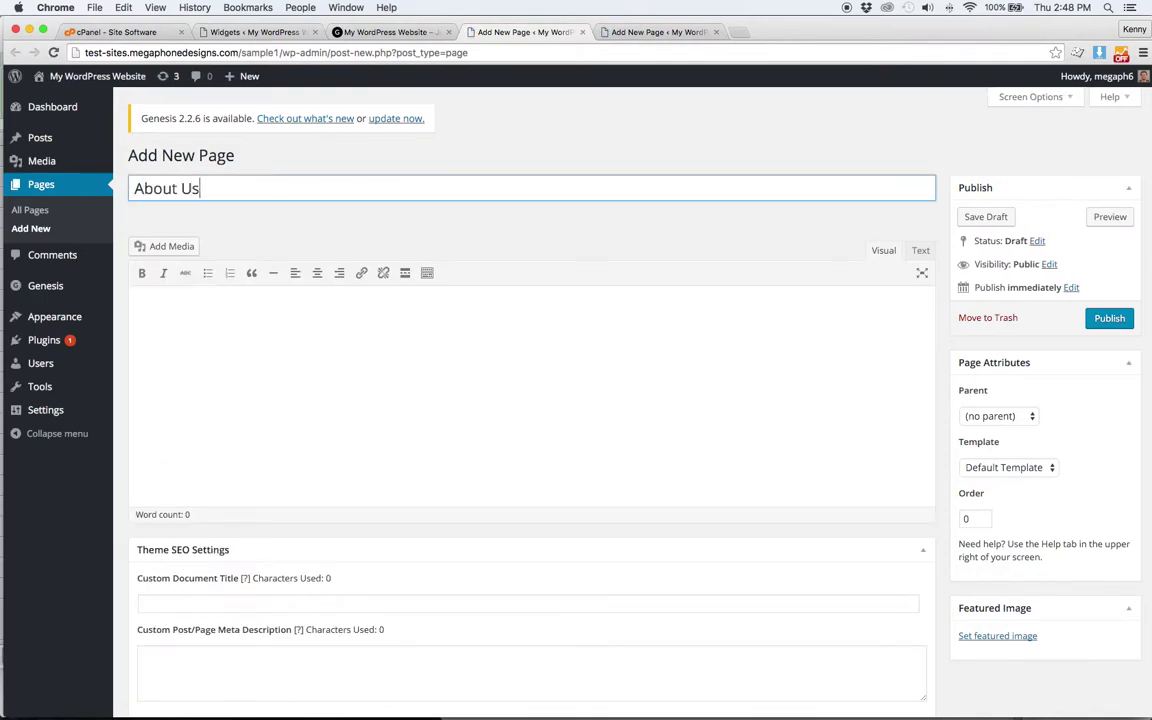
pyautogui.click(1109, 318)
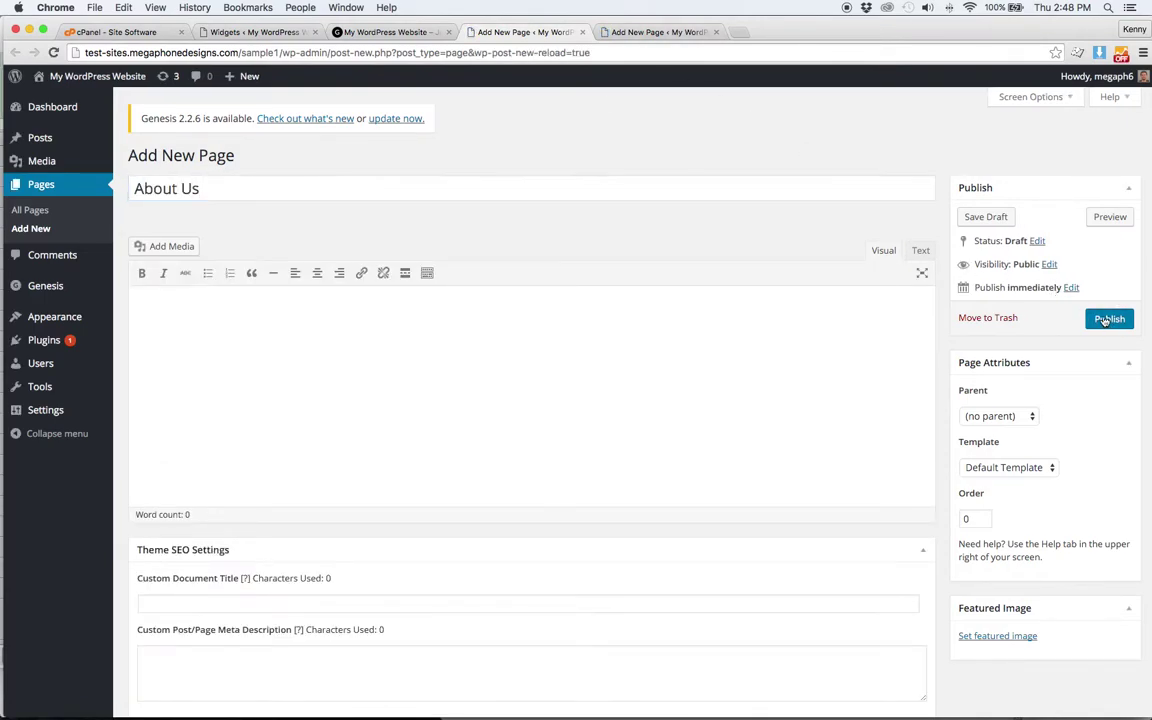
# - Publish the second page titled 'lets get StSrted'
pyautogui.click(656, 31)
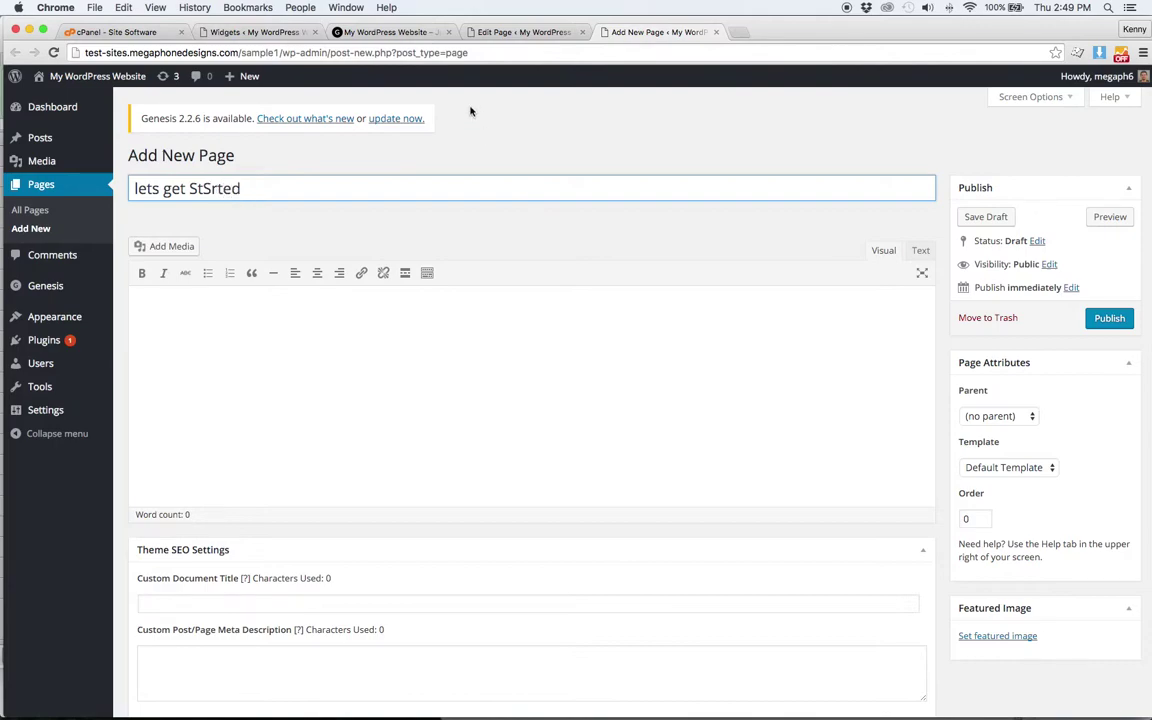
pyautogui.click(1108, 318)
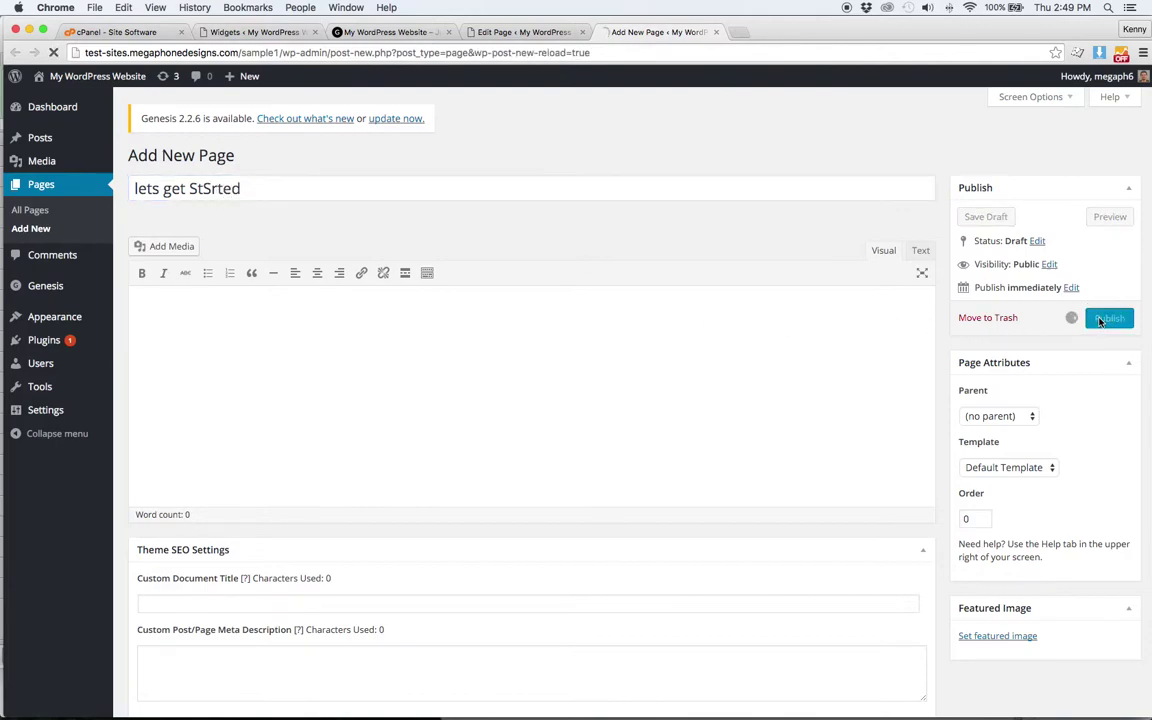
pyautogui.click(530, 32)
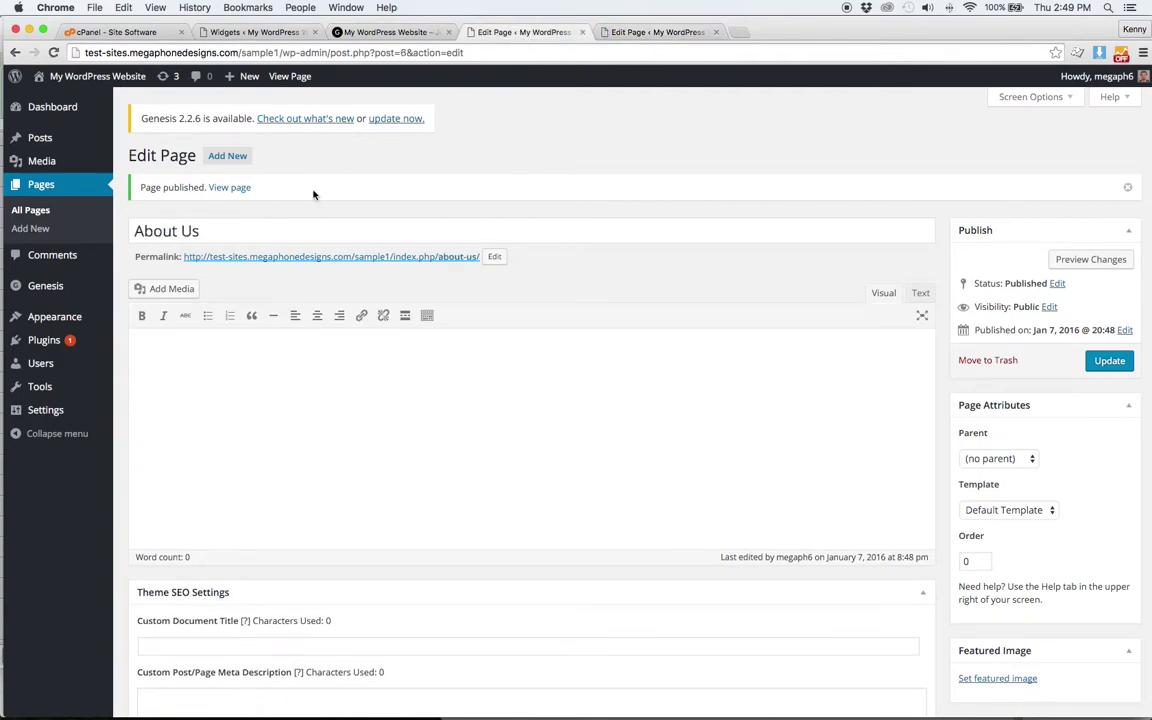
pyautogui.moveTo(104, 315)
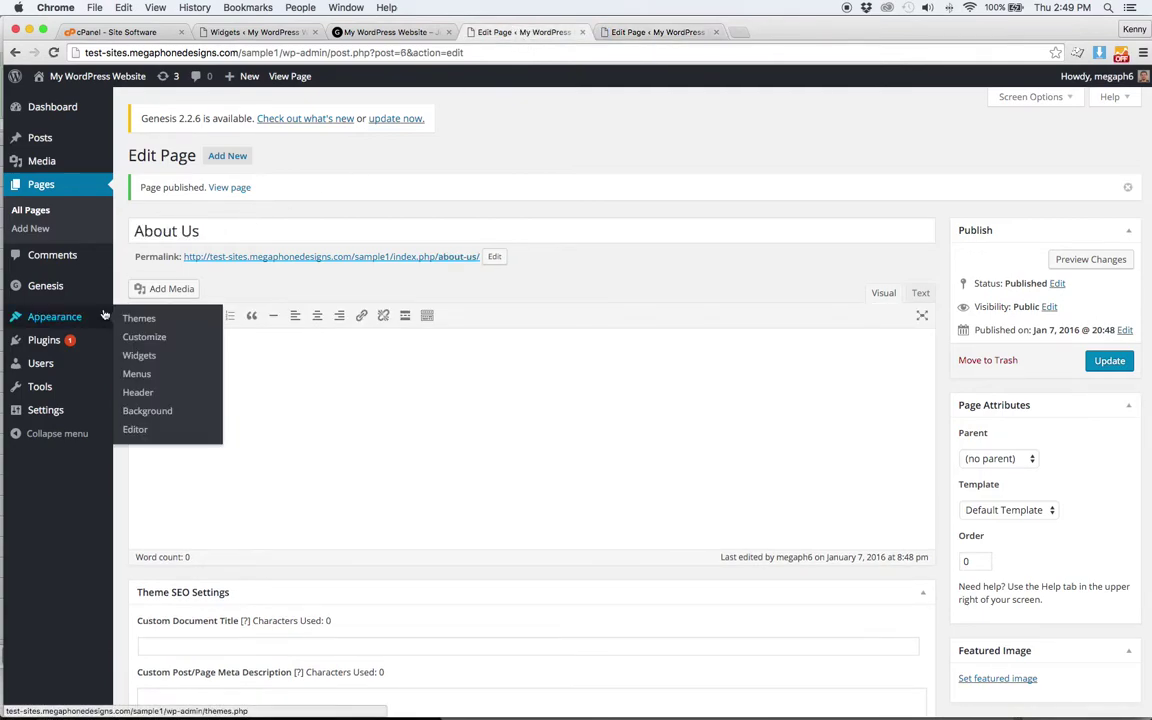
# - Create Home Menu with lets get StSrted and About Us, nesting About Us underneath
pyautogui.click(140, 374)
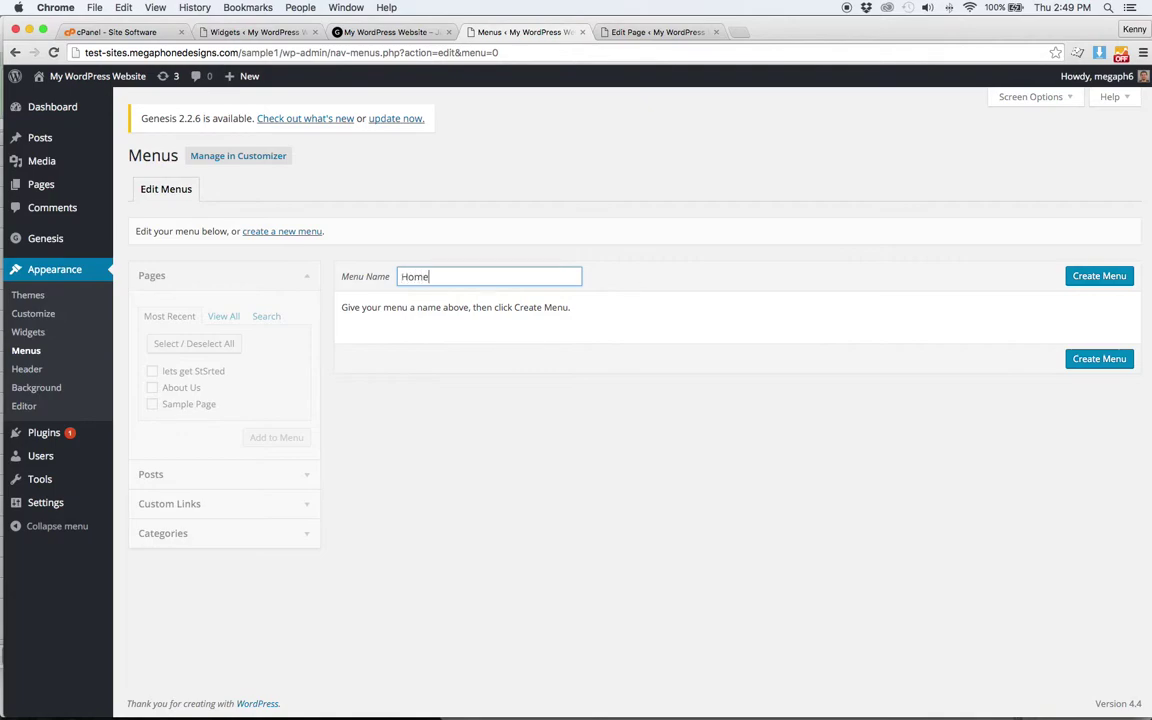
pyautogui.click(1096, 275)
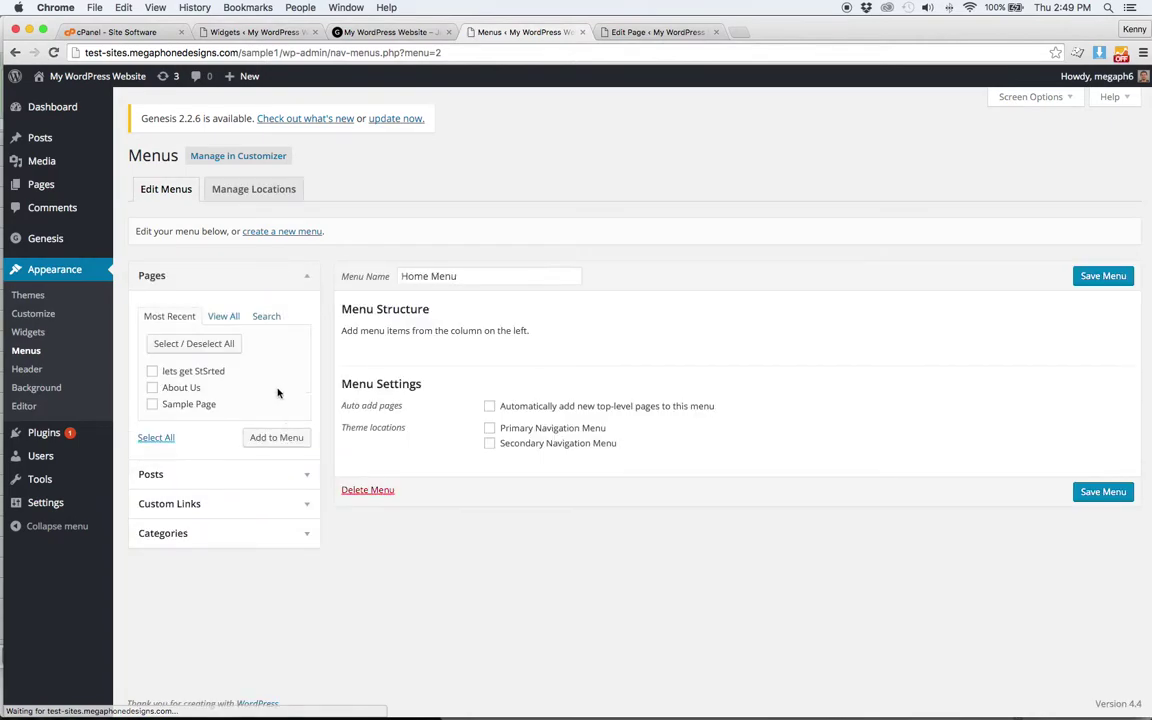
pyautogui.click(152, 371)
pyautogui.click(152, 387)
pyautogui.click(268, 438)
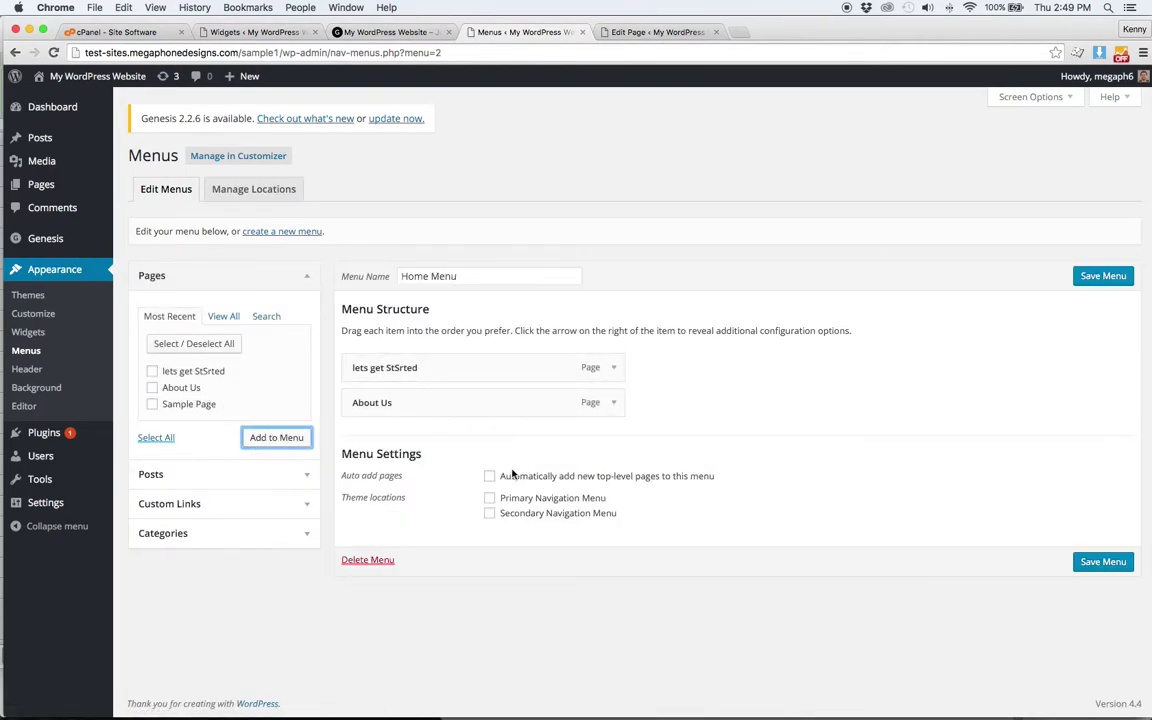
pyautogui.moveTo(452, 404)
pyautogui.mouseDown()
pyautogui.moveTo(488, 405)
pyautogui.moveTo(463, 404)
pyautogui.moveTo(473, 404)
pyautogui.mouseUp()
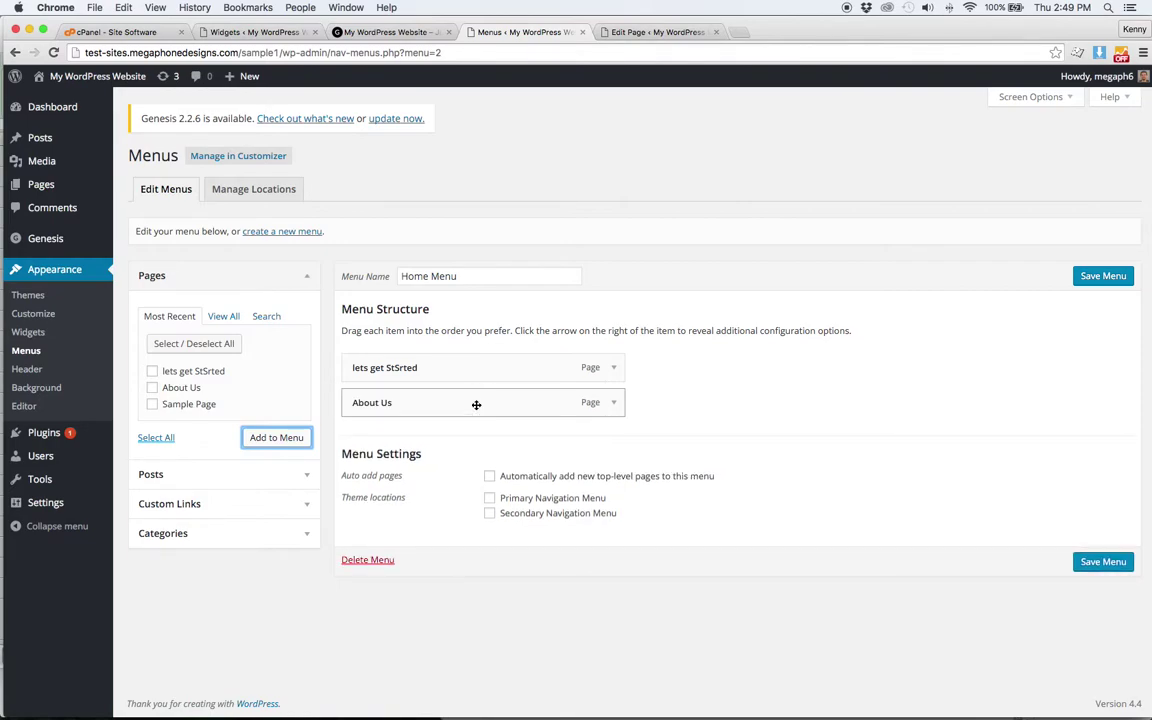
# - Assign Home Menu to the primary navigation, save it, and reload the front page
pyautogui.click(489, 497)
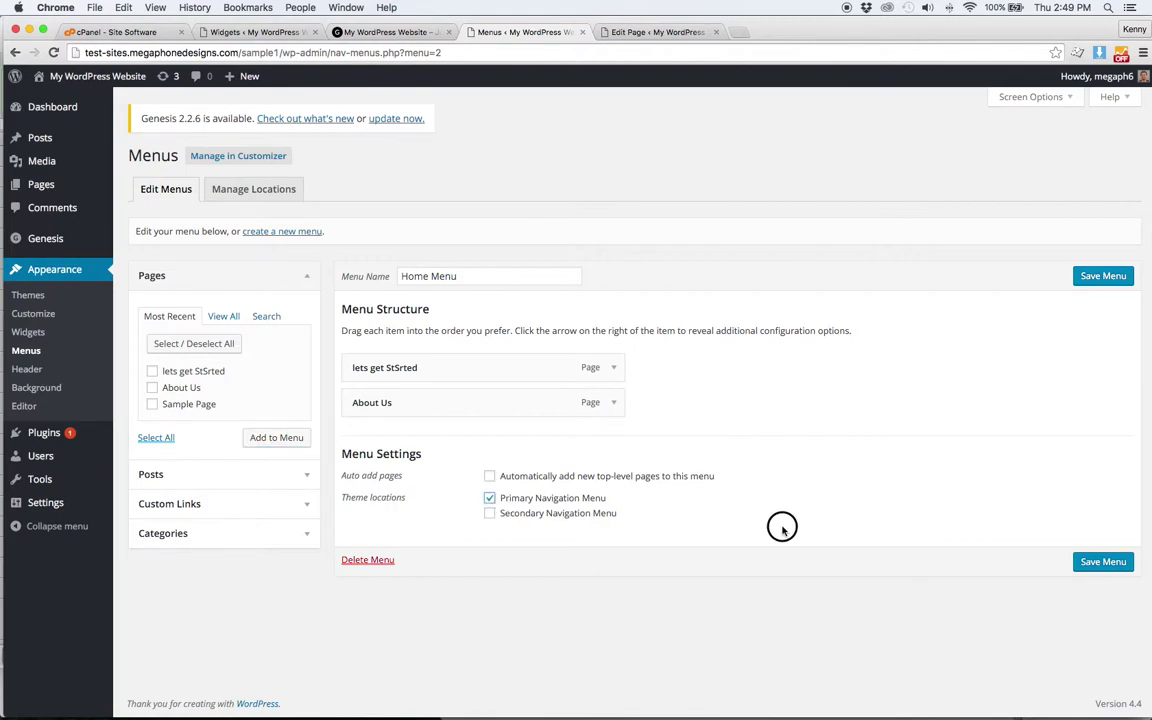
pyautogui.click(1103, 561)
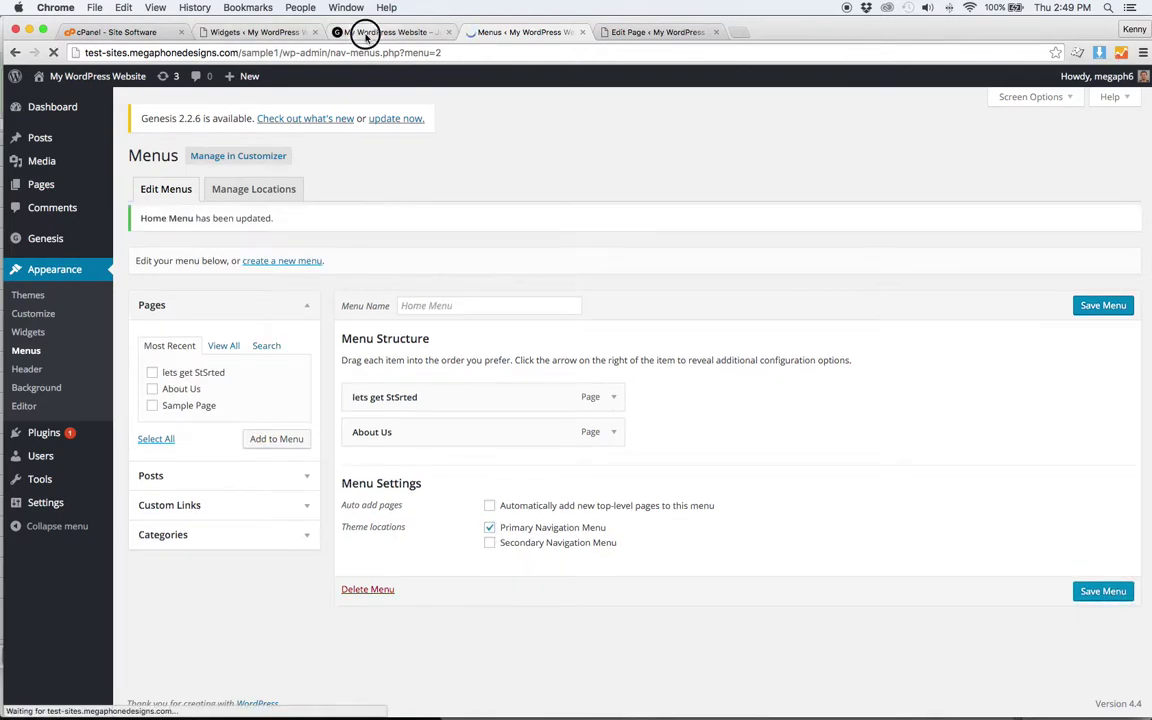
pyautogui.click(375, 31)
pyautogui.click(53, 52)
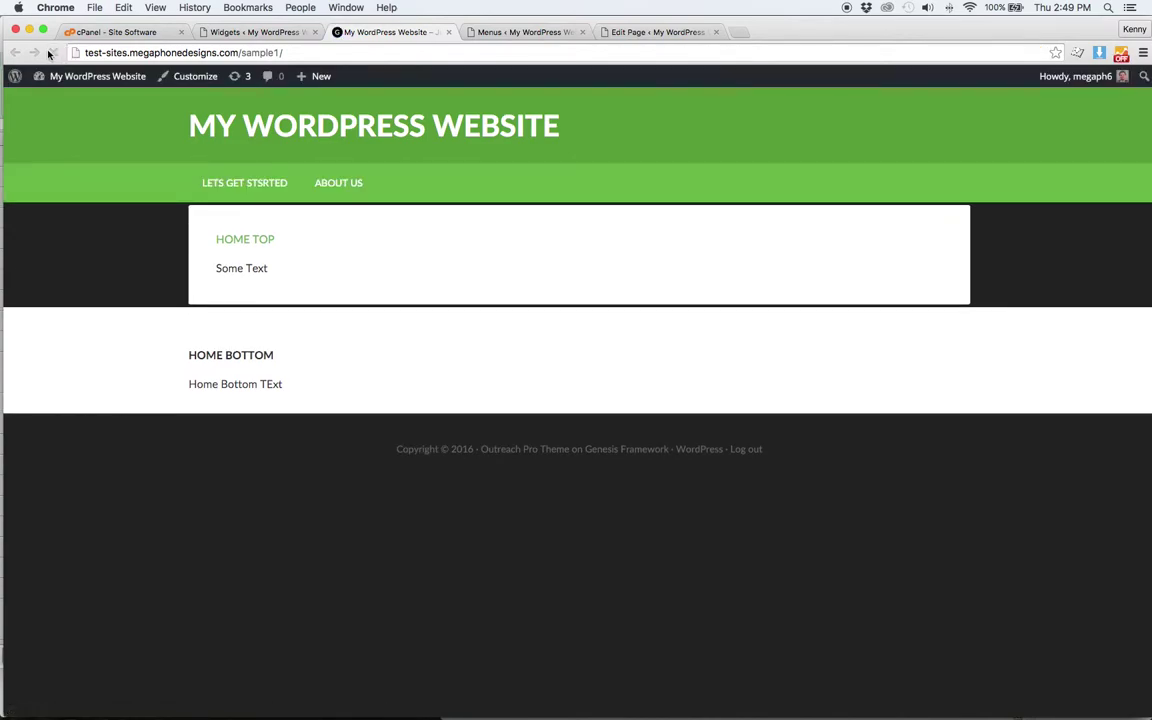
pyautogui.click(244, 182)
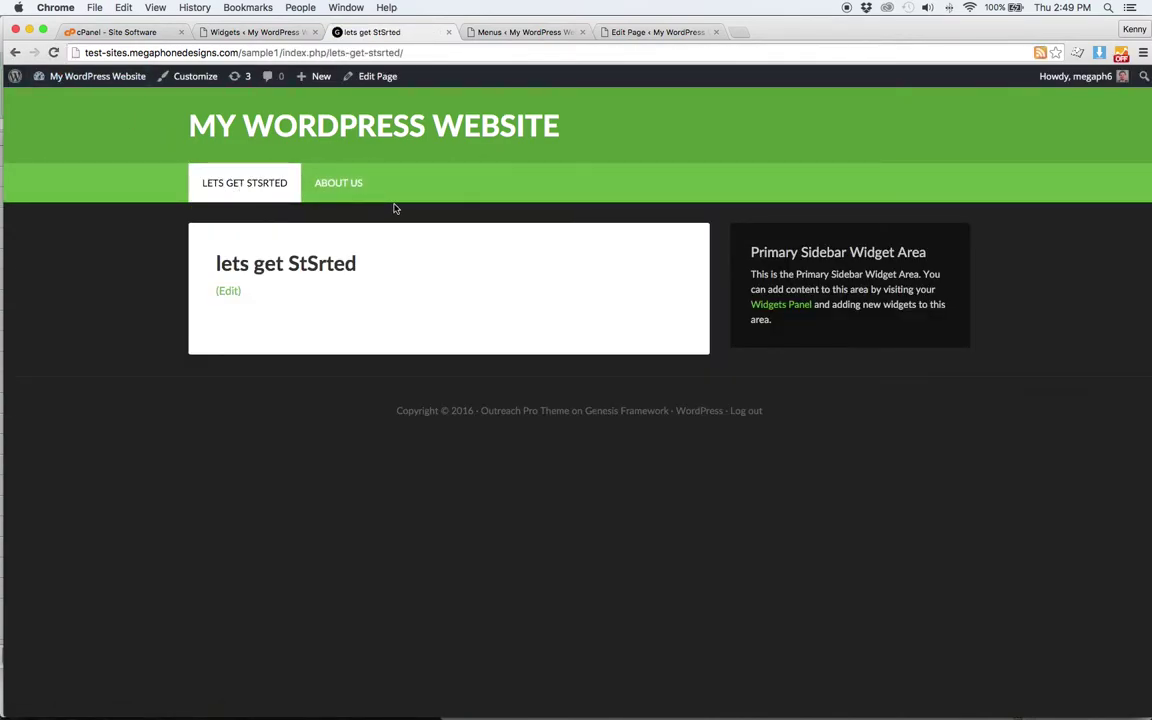
pyautogui.click(220, 122)
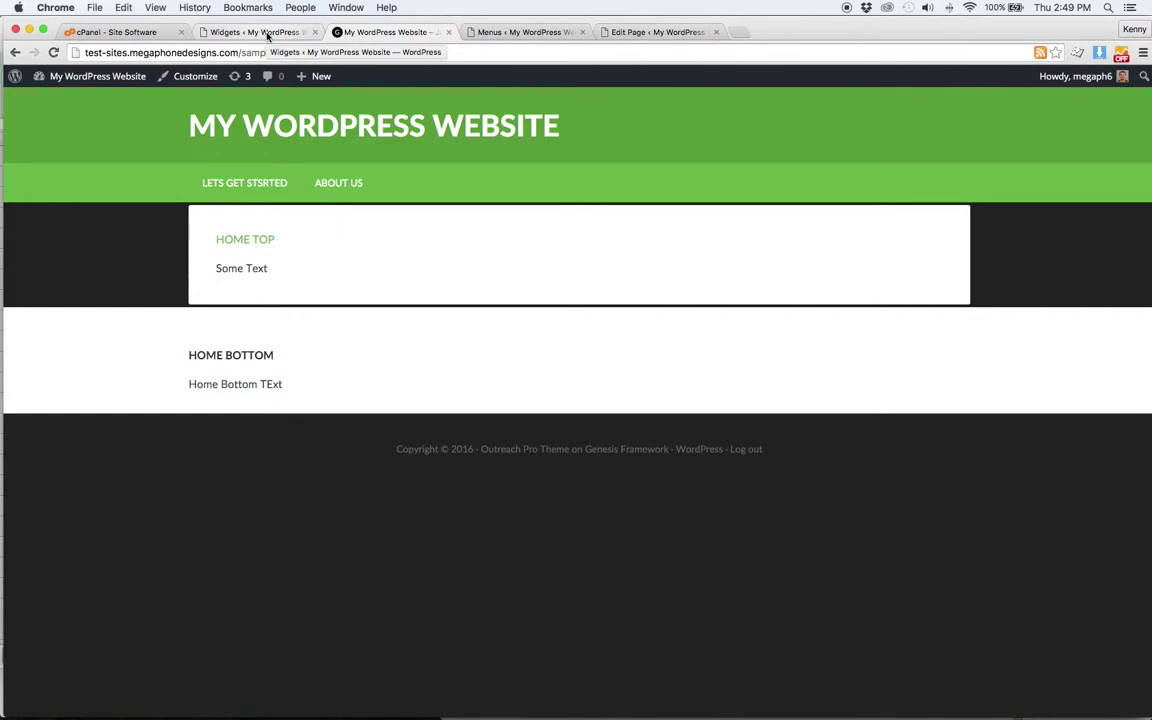
# - Inspect div.home-bottom and change its background-color to magenta #FF1FFD
pyautogui.rightClick(446, 366)
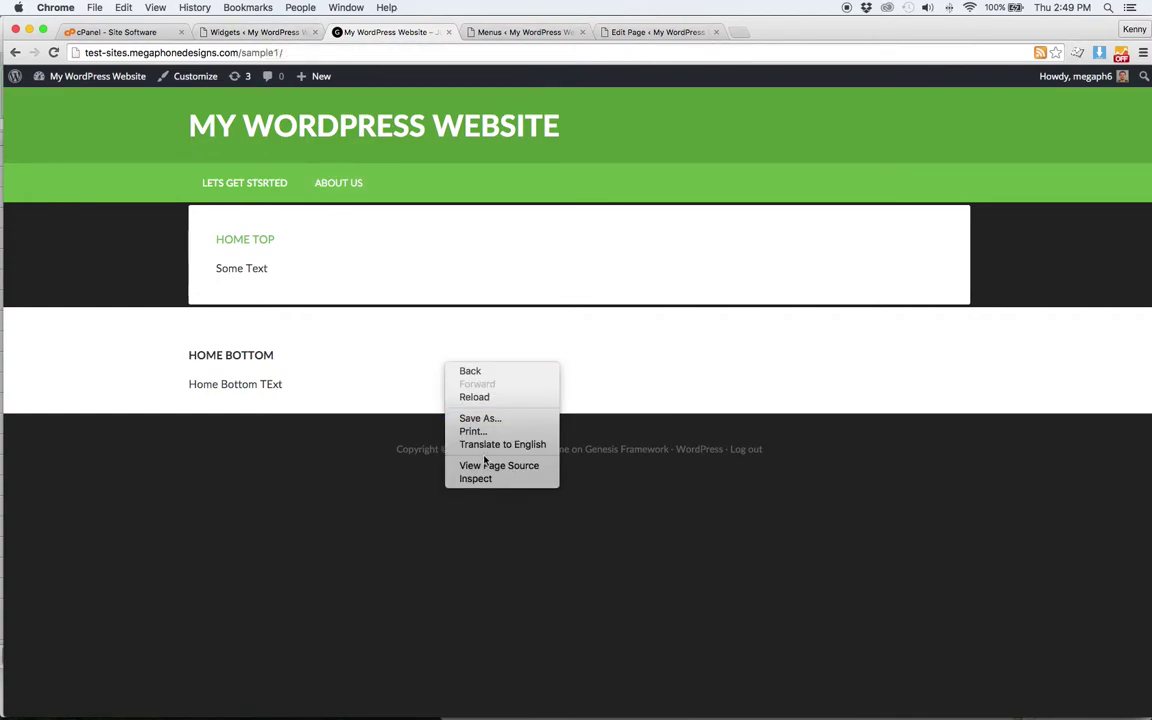
pyautogui.click(476, 479)
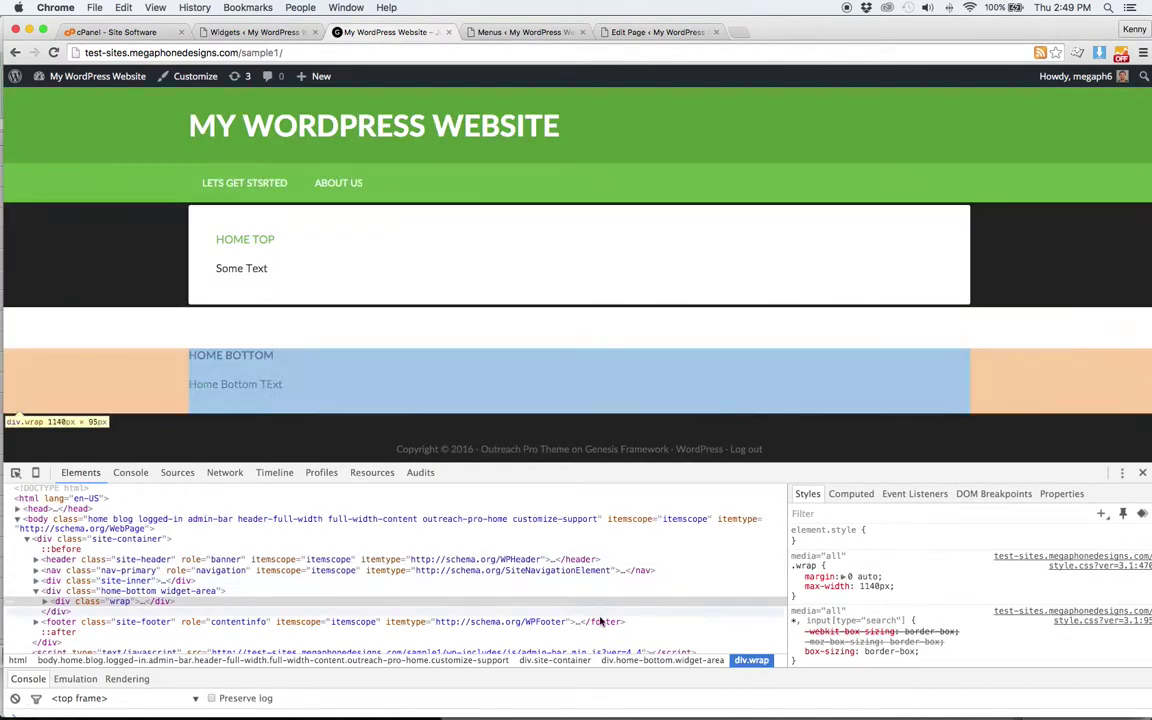
pyautogui.click(437, 592)
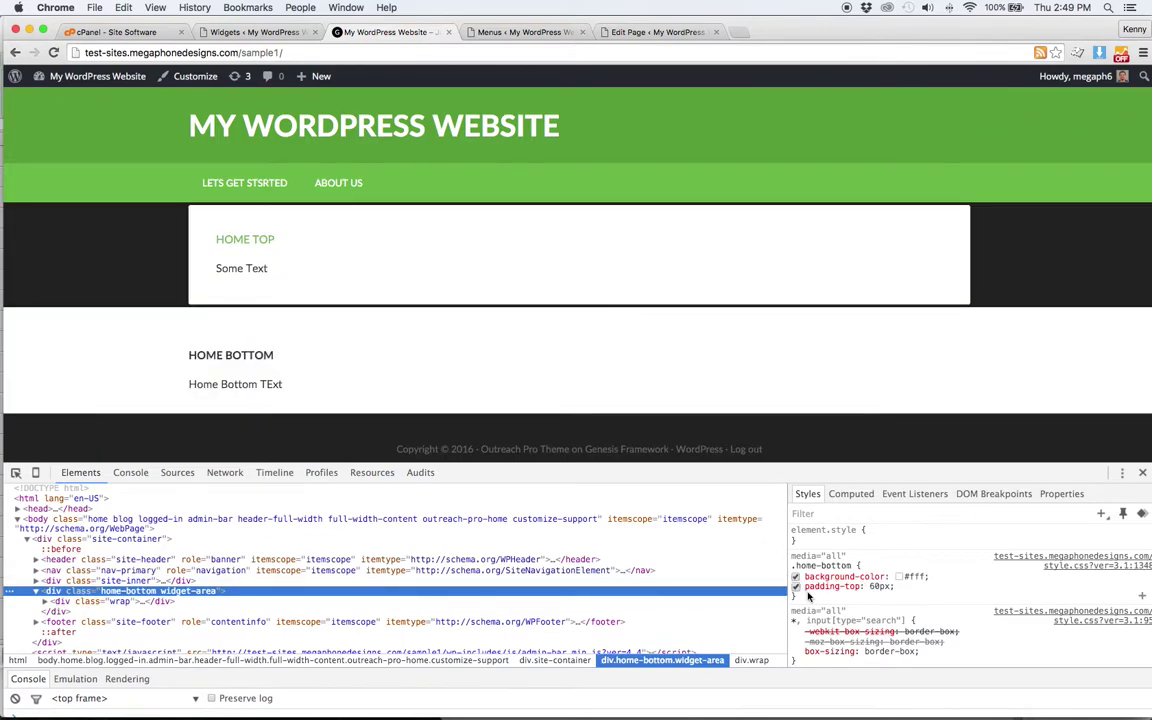
pyautogui.click(899, 577)
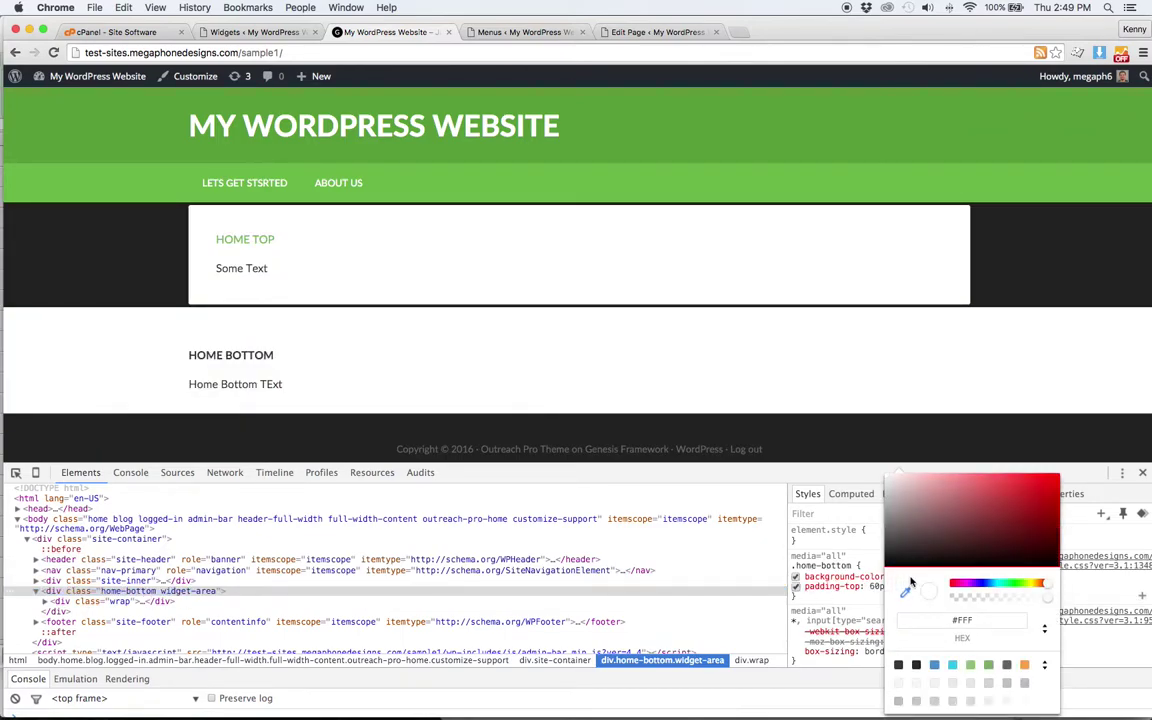
pyautogui.moveTo(981, 585); pyautogui.dragTo(967, 590)
pyautogui.moveTo(968, 486); pyautogui.dragTo(1039, 478)
pyautogui.click(1096, 530)
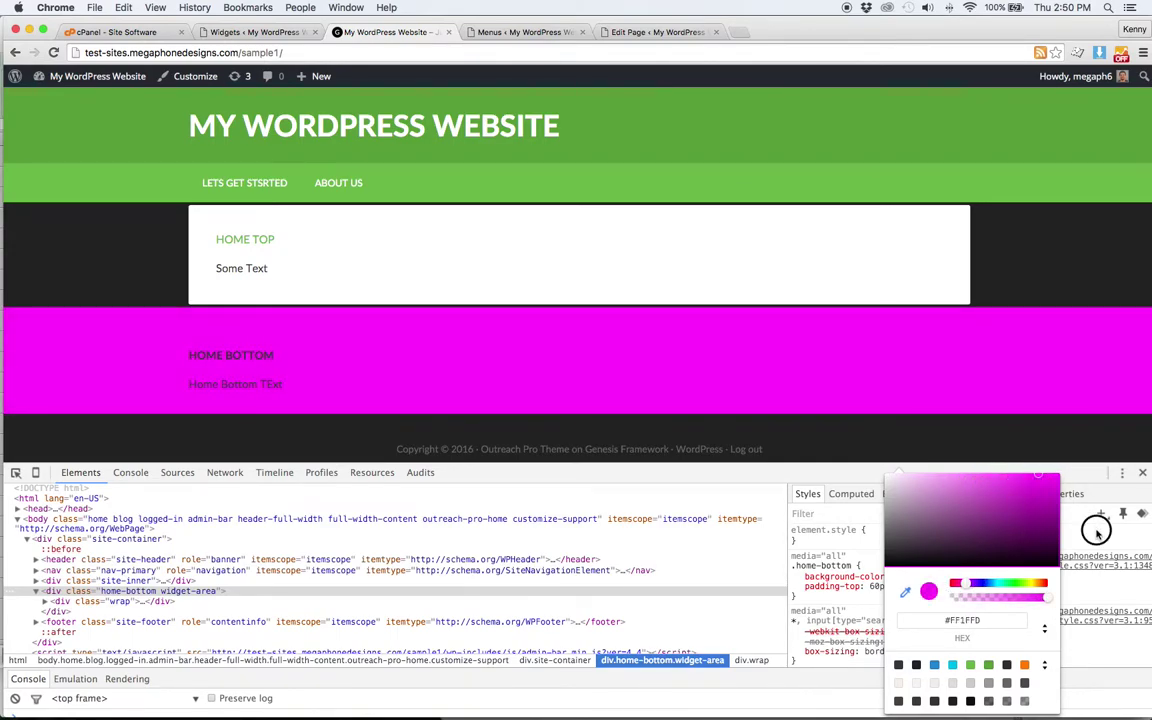
pyautogui.click(404, 438)
pyautogui.rightClick(85, 243)
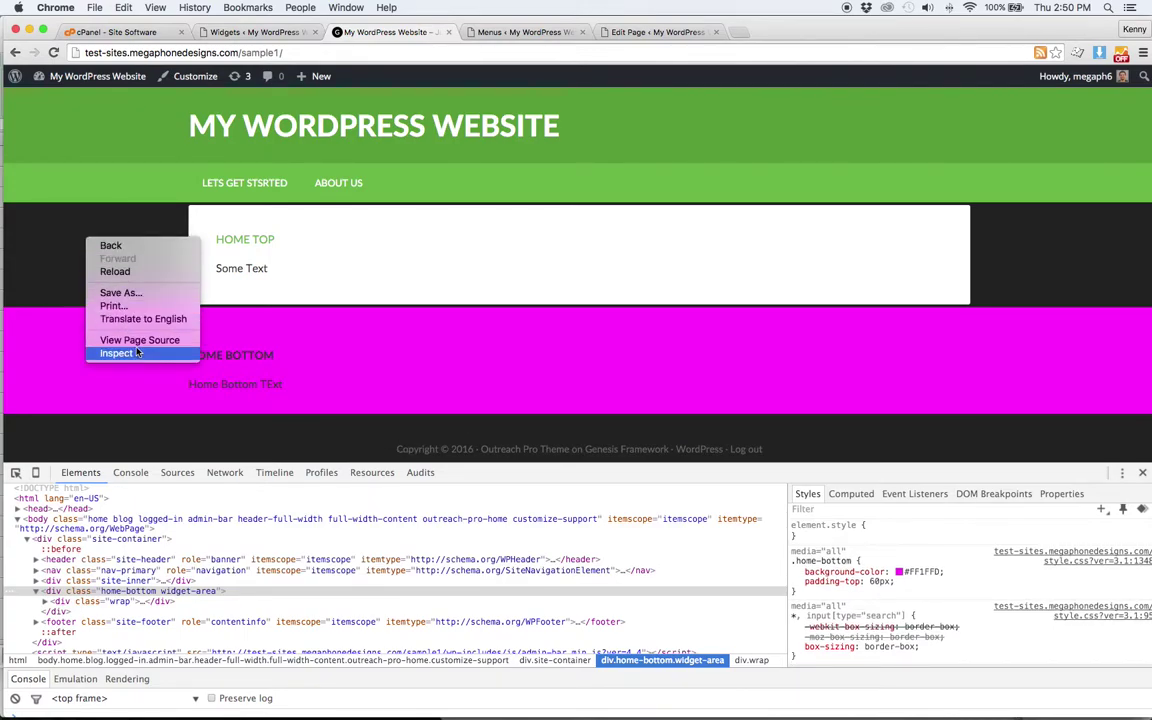
# - Set the page body's background-color to bright yellow #DEFF01 in DevTools
pyautogui.click(116, 318)
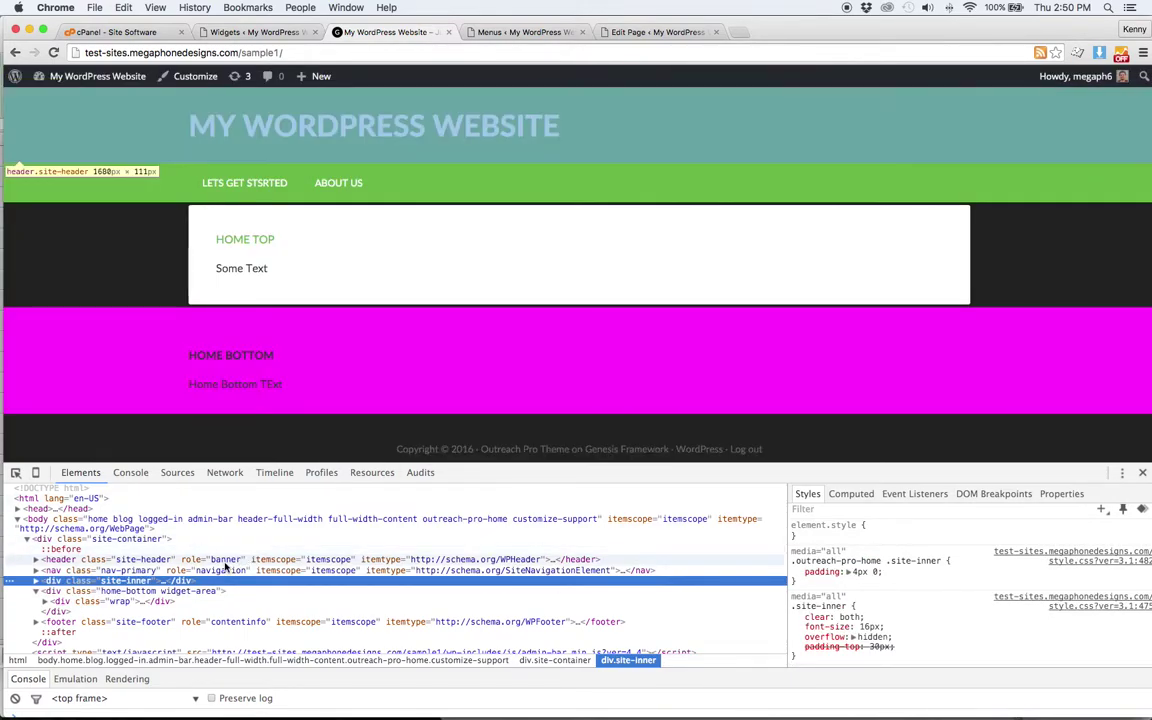
pyautogui.click(208, 539)
pyautogui.click(210, 517)
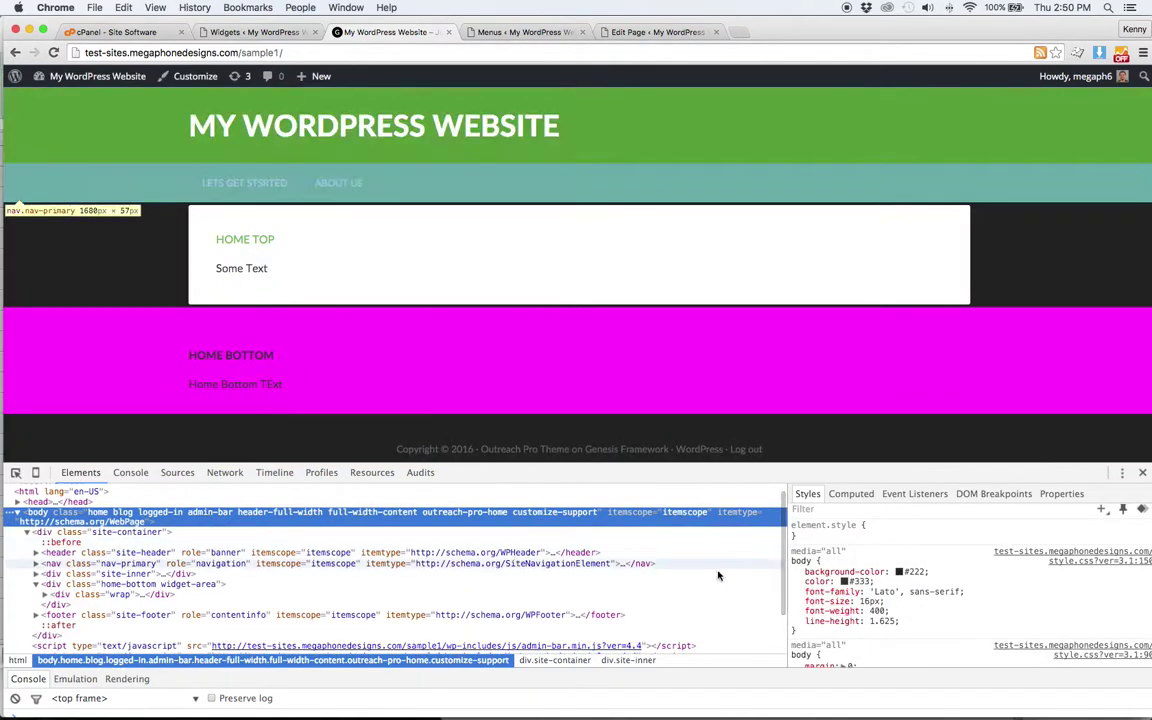
pyautogui.click(897, 571)
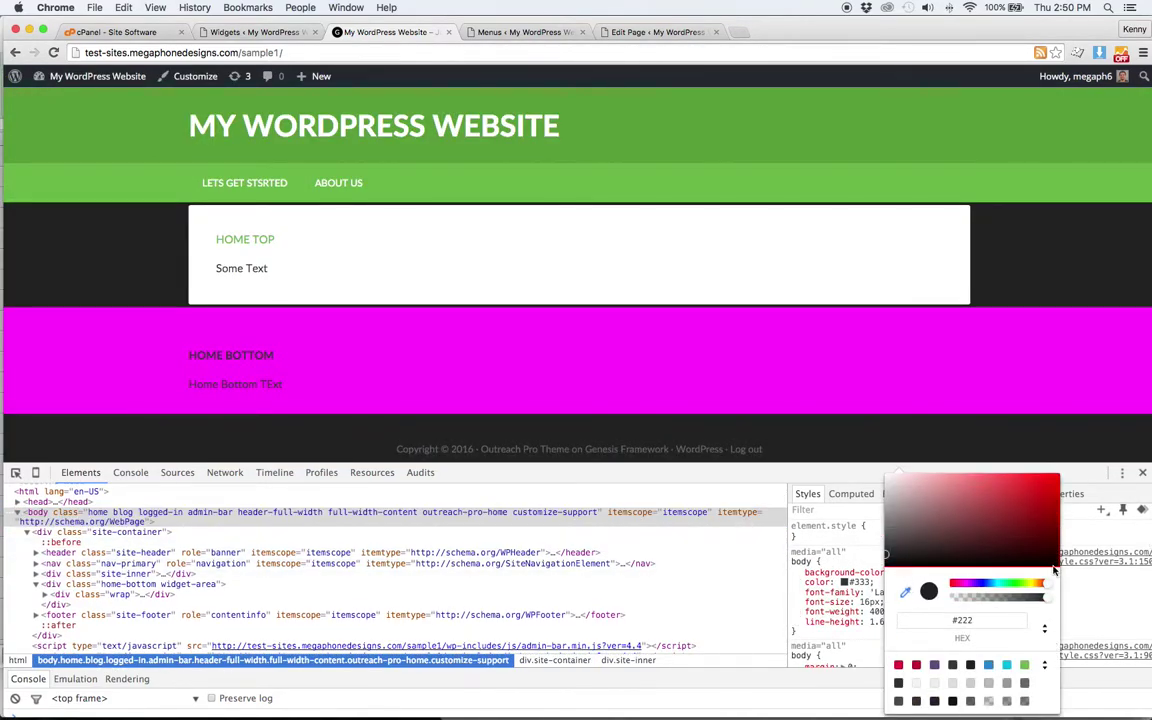
pyautogui.moveTo(1047, 588); pyautogui.dragTo(1031, 586)
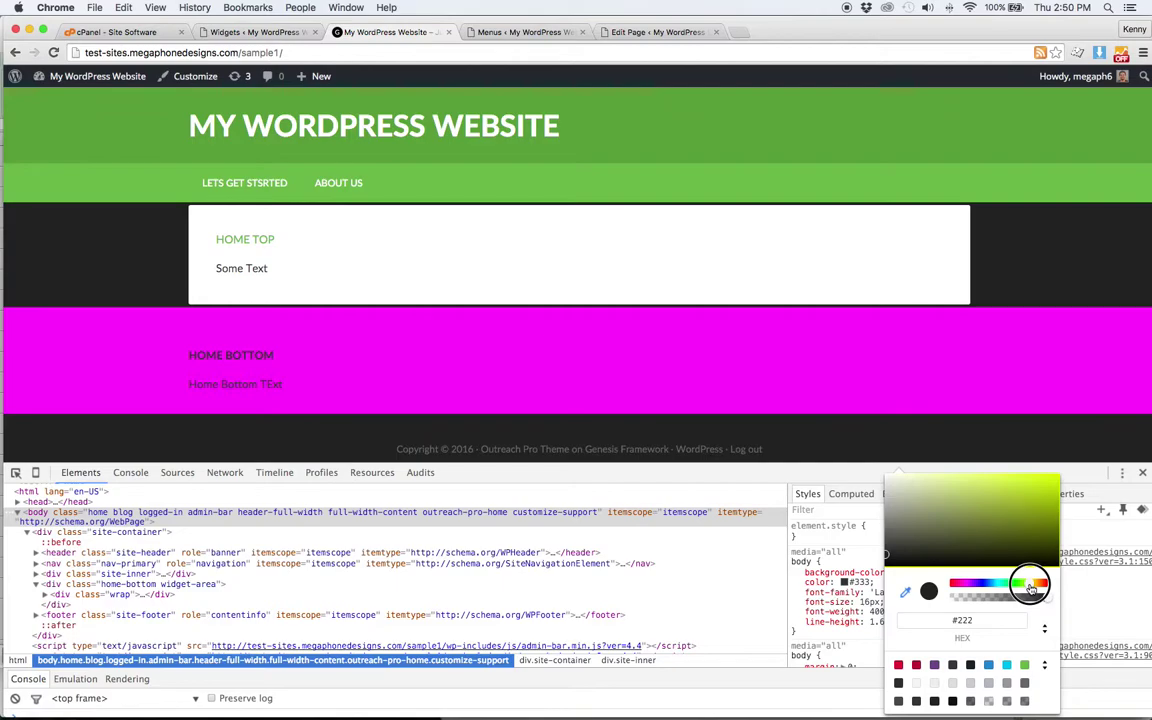
pyautogui.moveTo(1038, 520); pyautogui.dragTo(1059, 472)
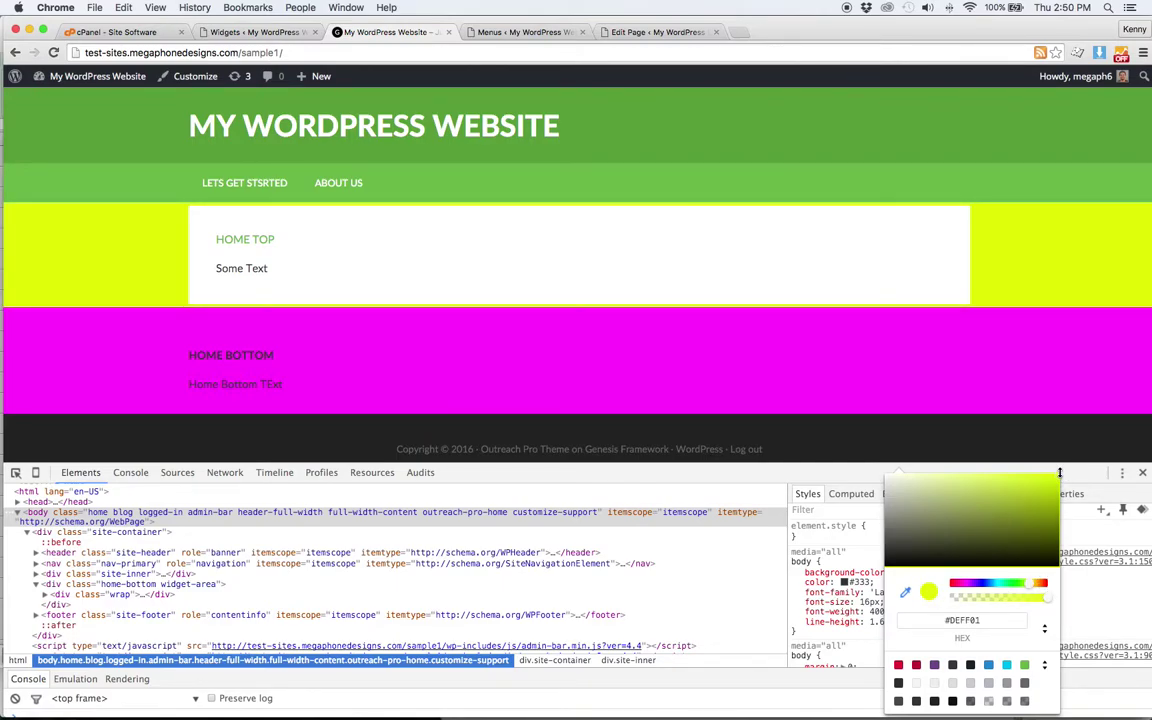
pyautogui.click(1093, 524)
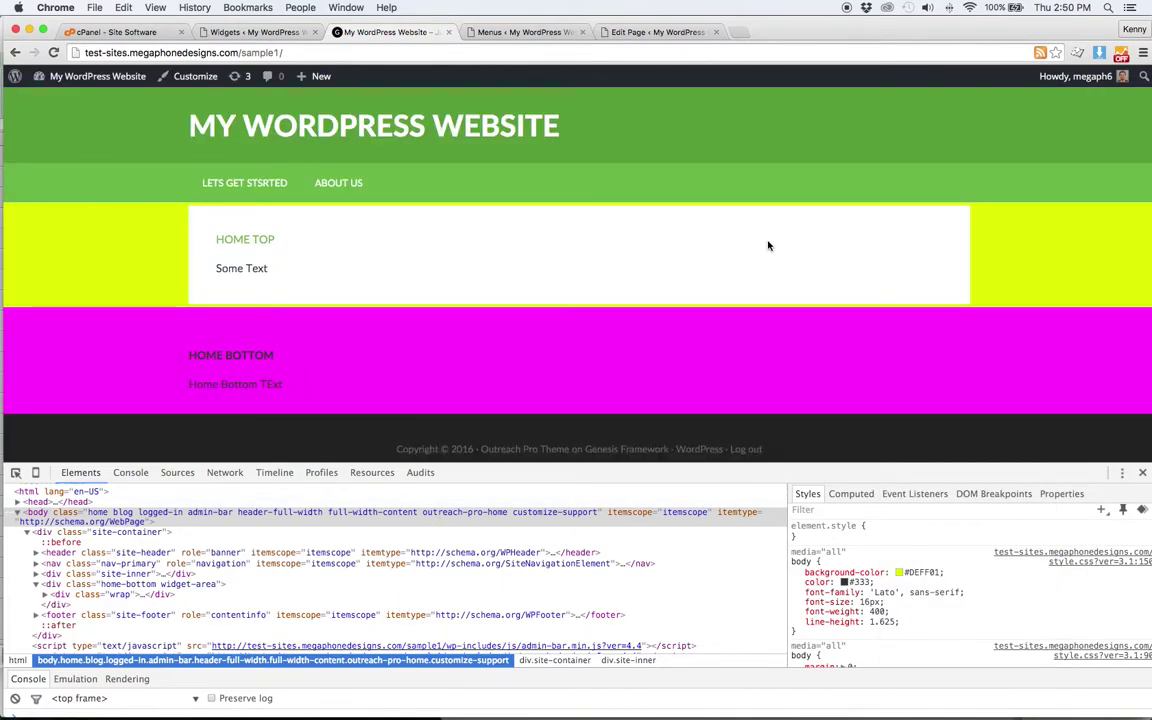
# - Inspect the site header and change its background-color from #589B37 to pale pink #DCB1B1
pyautogui.rightClick(1005, 131)
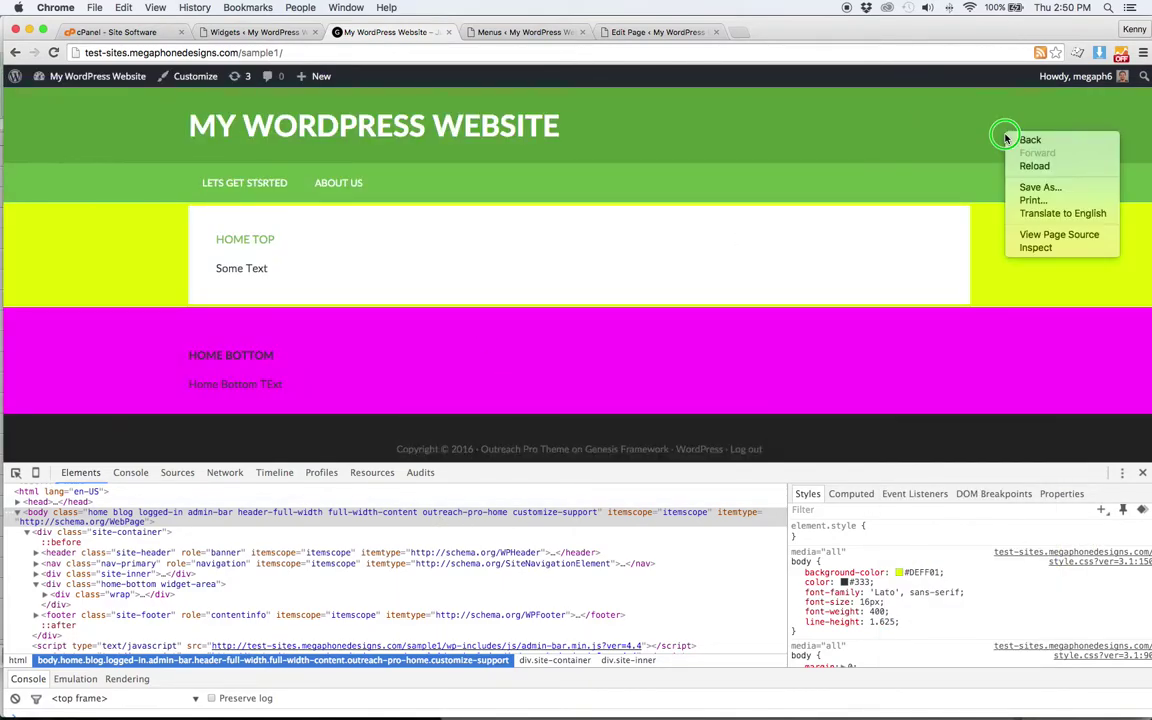
pyautogui.click(1035, 248)
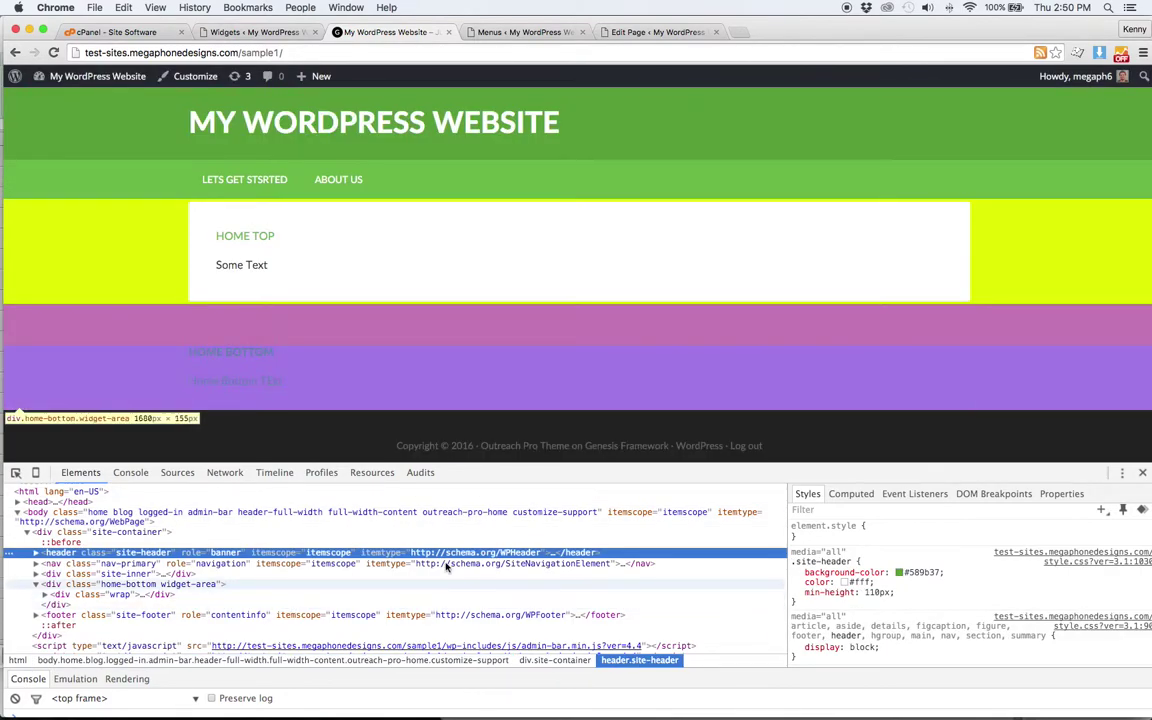
pyautogui.click(899, 572)
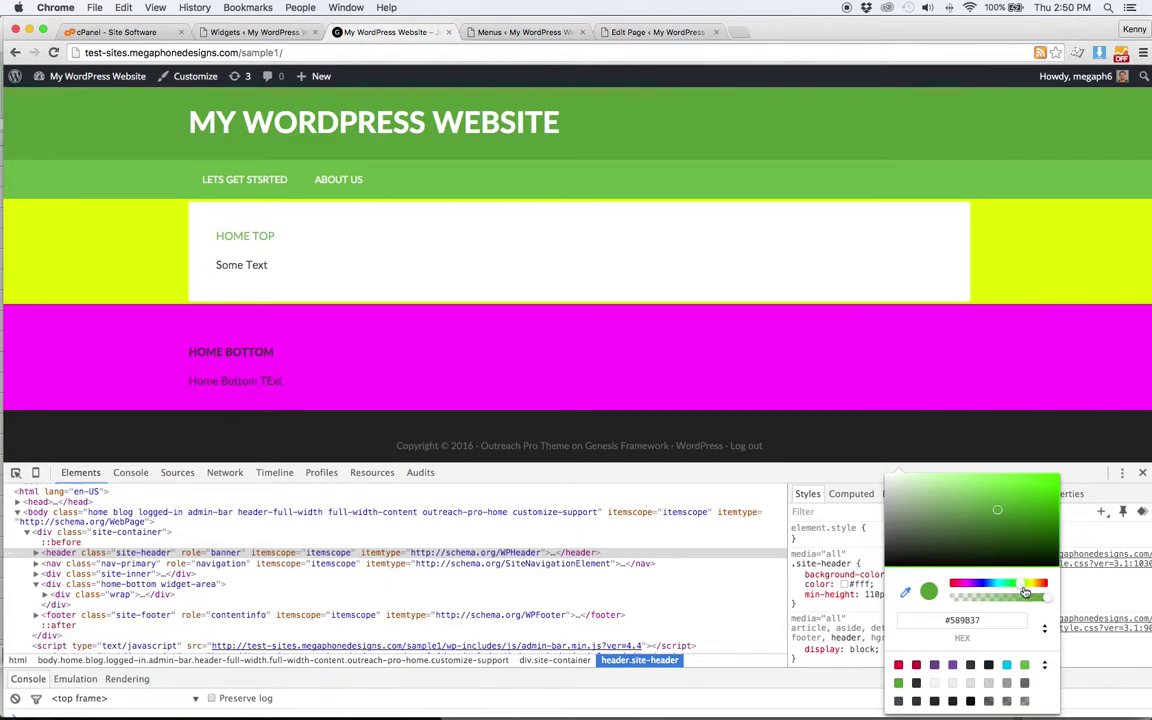
pyautogui.moveTo(1024, 592); pyautogui.dragTo(1057, 581)
pyautogui.moveTo(997, 510)
pyautogui.mouseDown()
pyautogui.moveTo(1041, 512)
pyautogui.moveTo(1046, 524)
pyautogui.moveTo(941, 496)
pyautogui.moveTo(921, 524)
pyautogui.moveTo(918, 486)
pyautogui.mouseUp()
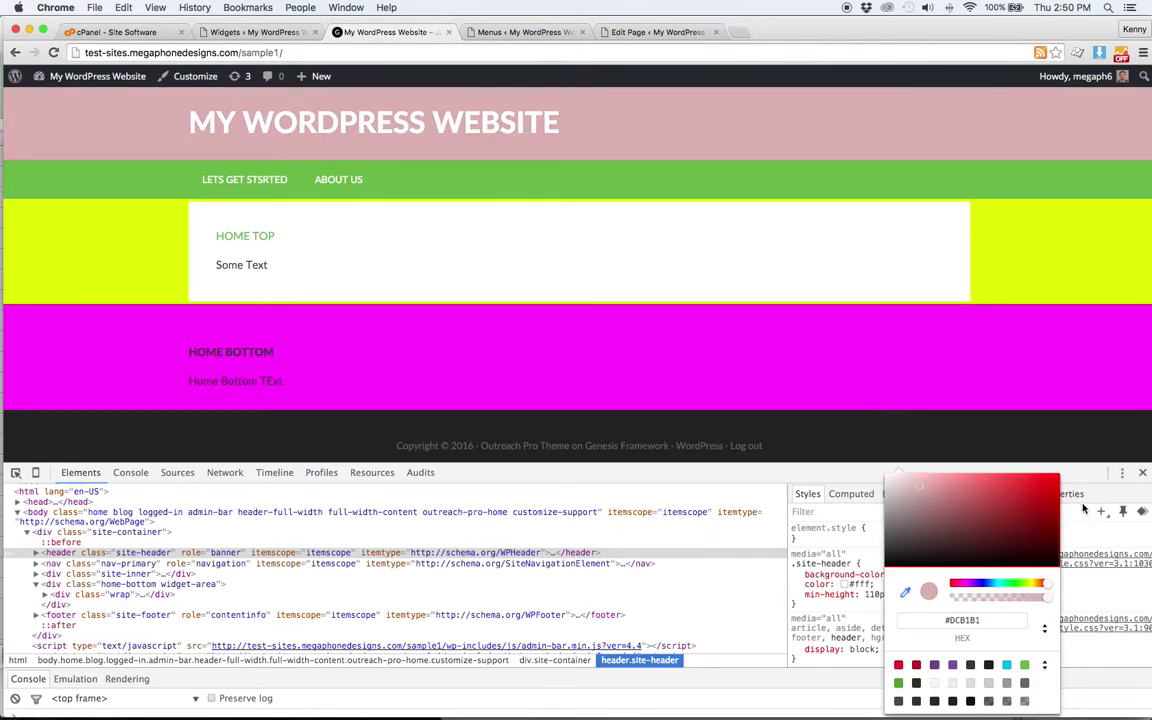
pyautogui.click(978, 465)
pyautogui.scroll(-1, 897, 310)
# - Inspect footer.site-footer and change its background-color from #222 to deep magenta #5D0D38
pyautogui.click(898, 423)
pyautogui.rightClick(898, 423)
pyautogui.click(938, 535)
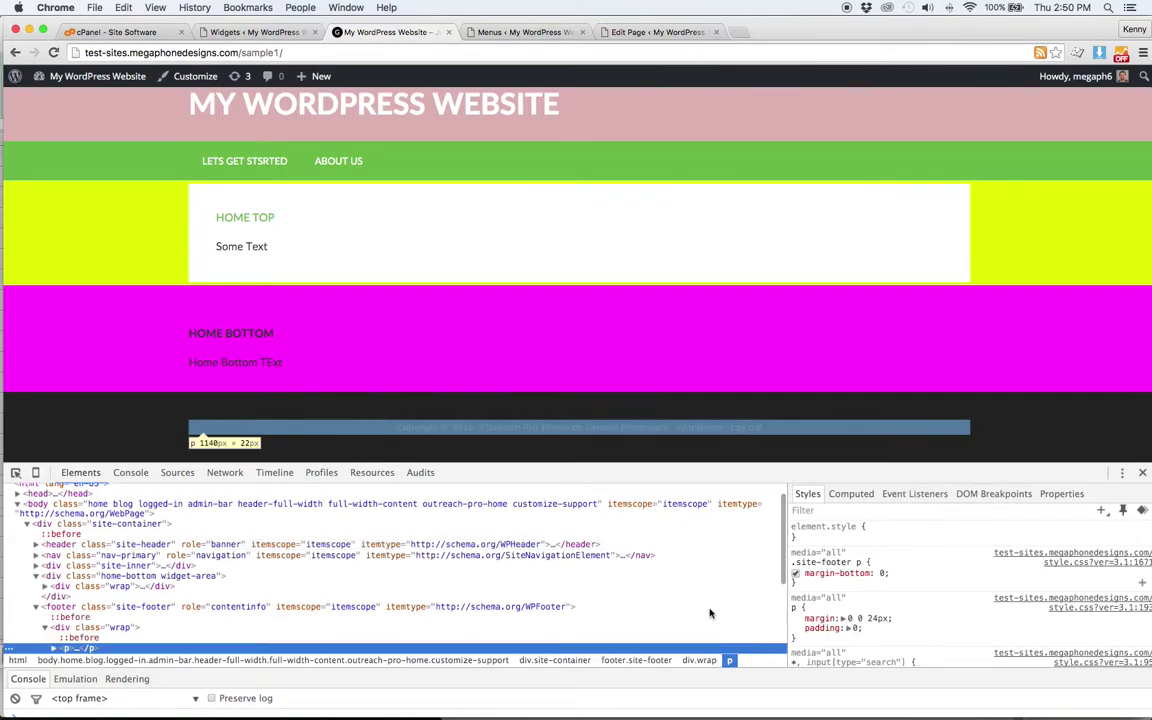
pyautogui.click(525, 607)
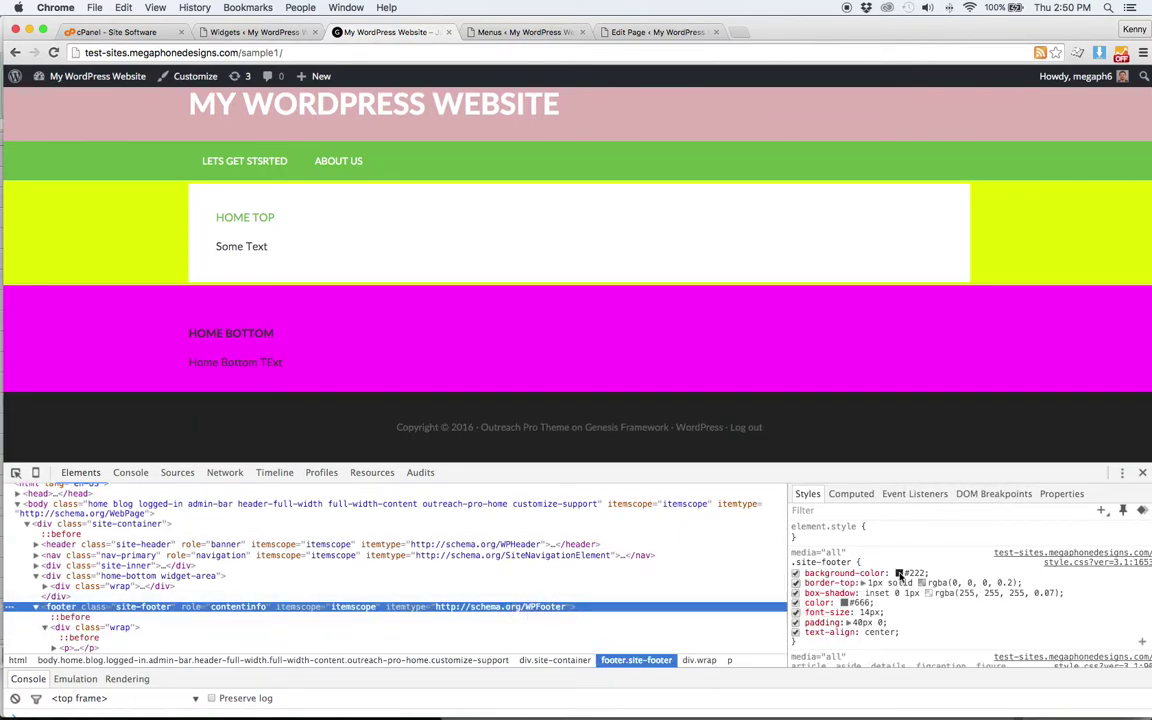
pyautogui.click(898, 573)
pyautogui.moveTo(1010, 586); pyautogui.dragTo(965, 589)
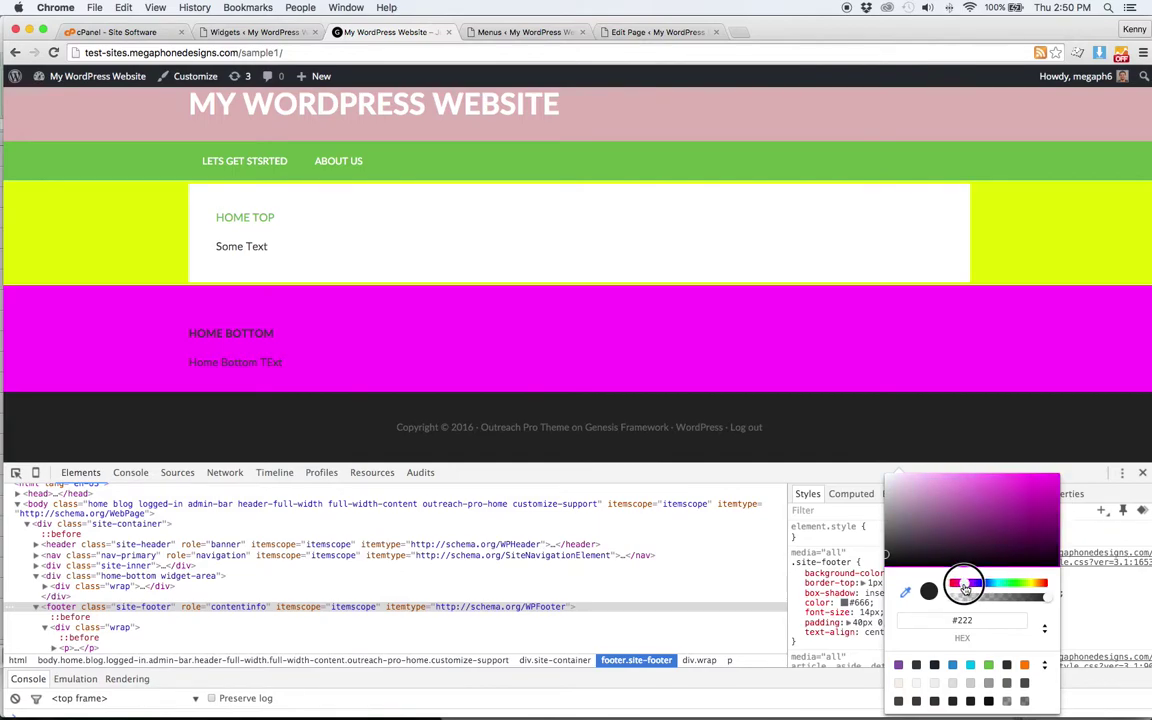
pyautogui.click(1031, 528)
pyautogui.moveTo(1032, 530); pyautogui.dragTo(1034, 535)
pyautogui.click(1030, 390)
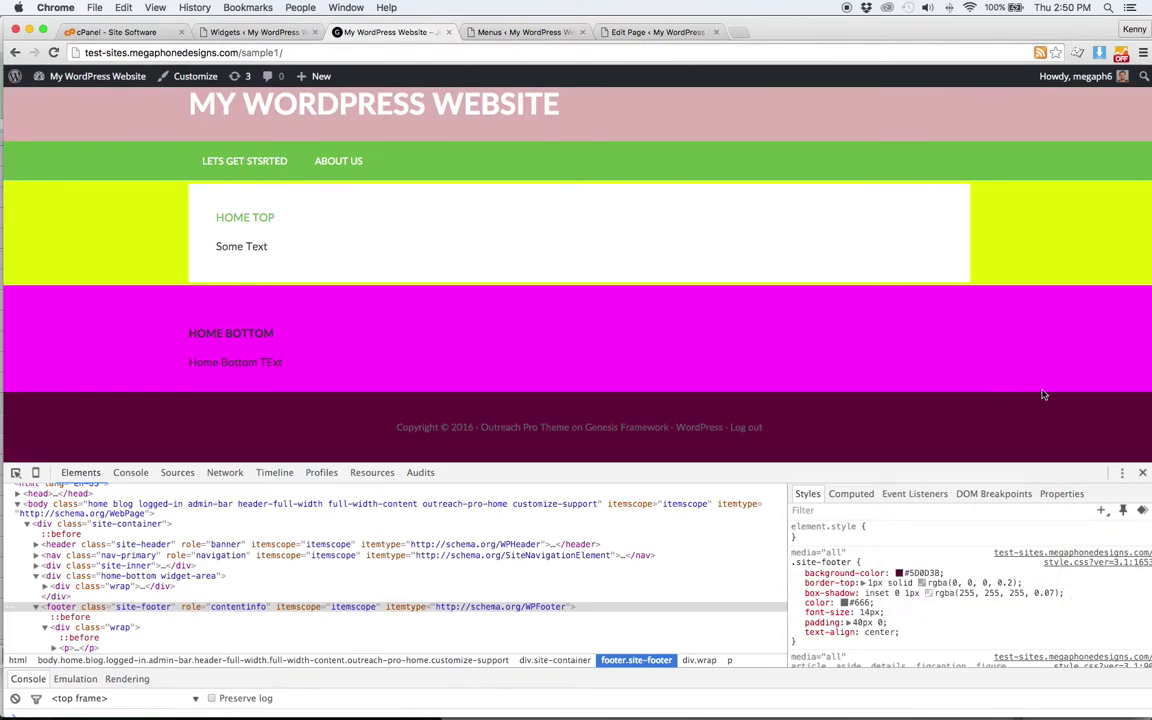
# - Close DevTools to view the restyled page, then reopen the inspector
pyautogui.click(1143, 474)
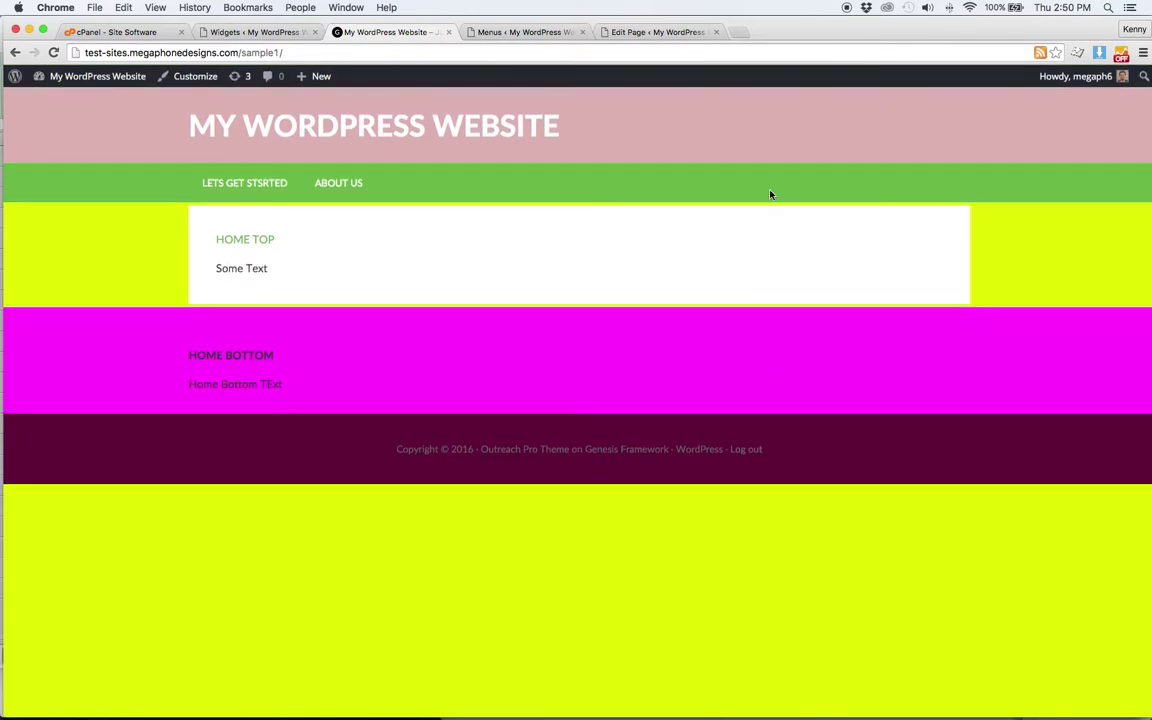
pyautogui.rightClick(829, 554)
pyautogui.click(872, 663)
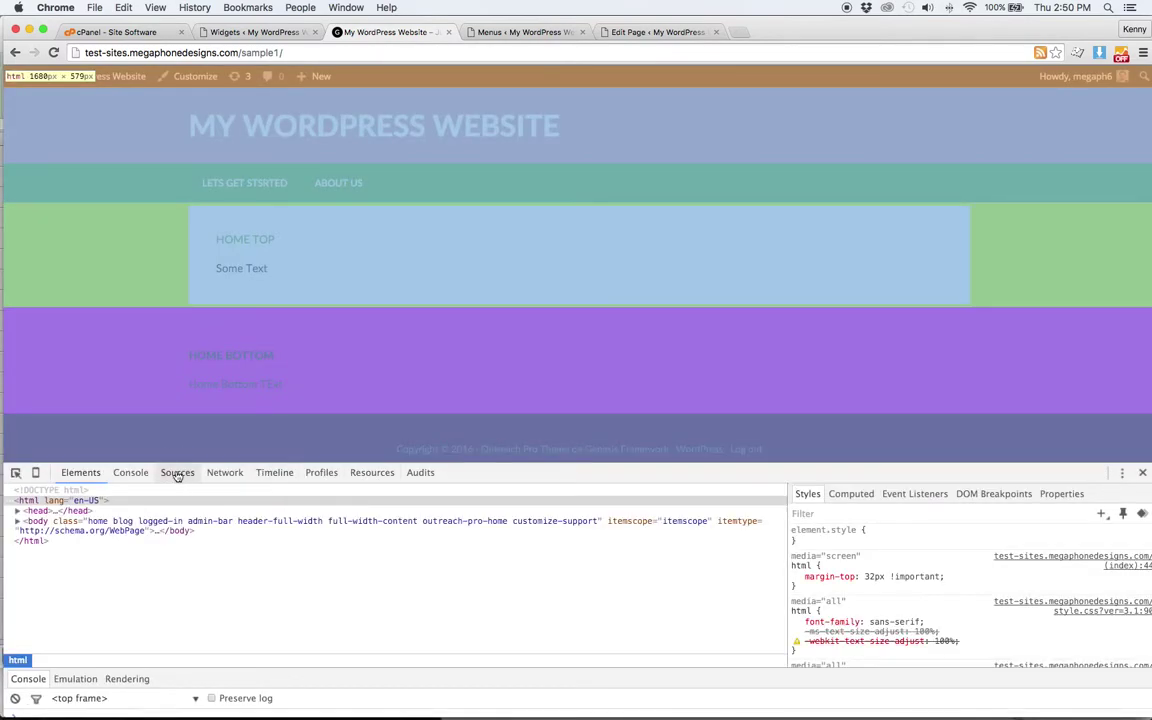
# - Open style.css?ver=3.1 from Elements, select its entire contents, then return to the Widgets admin page
pyautogui.click(177, 472)
pyautogui.click(79, 472)
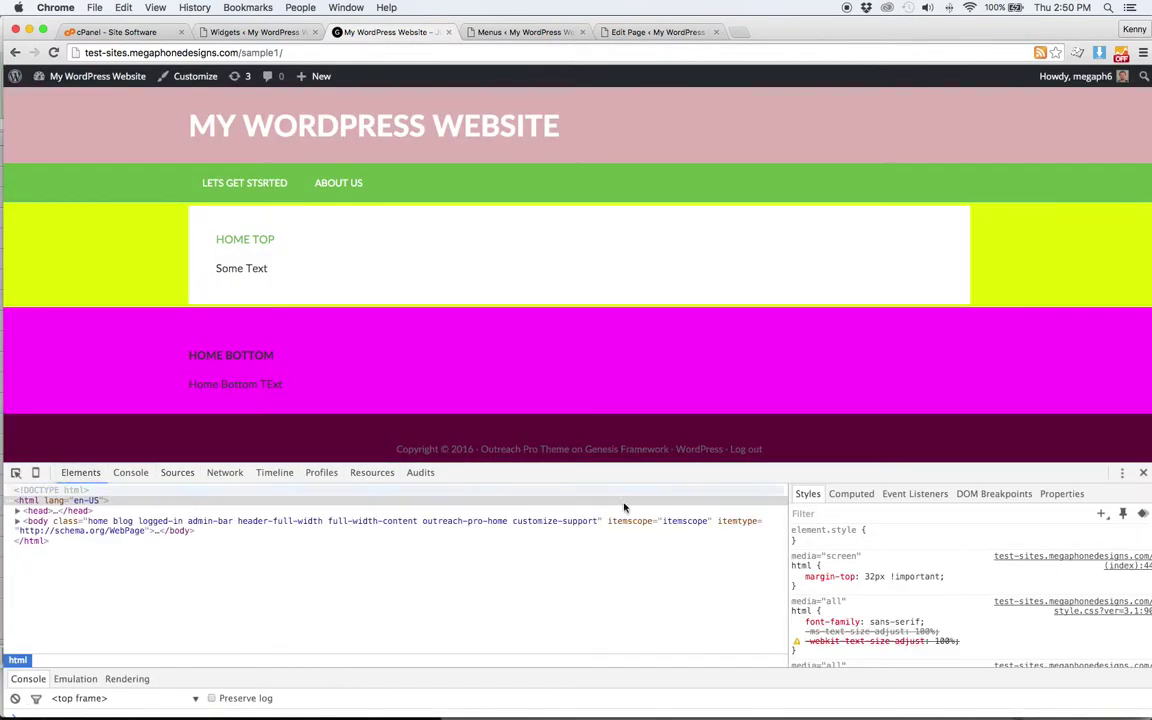
pyautogui.click(1089, 615)
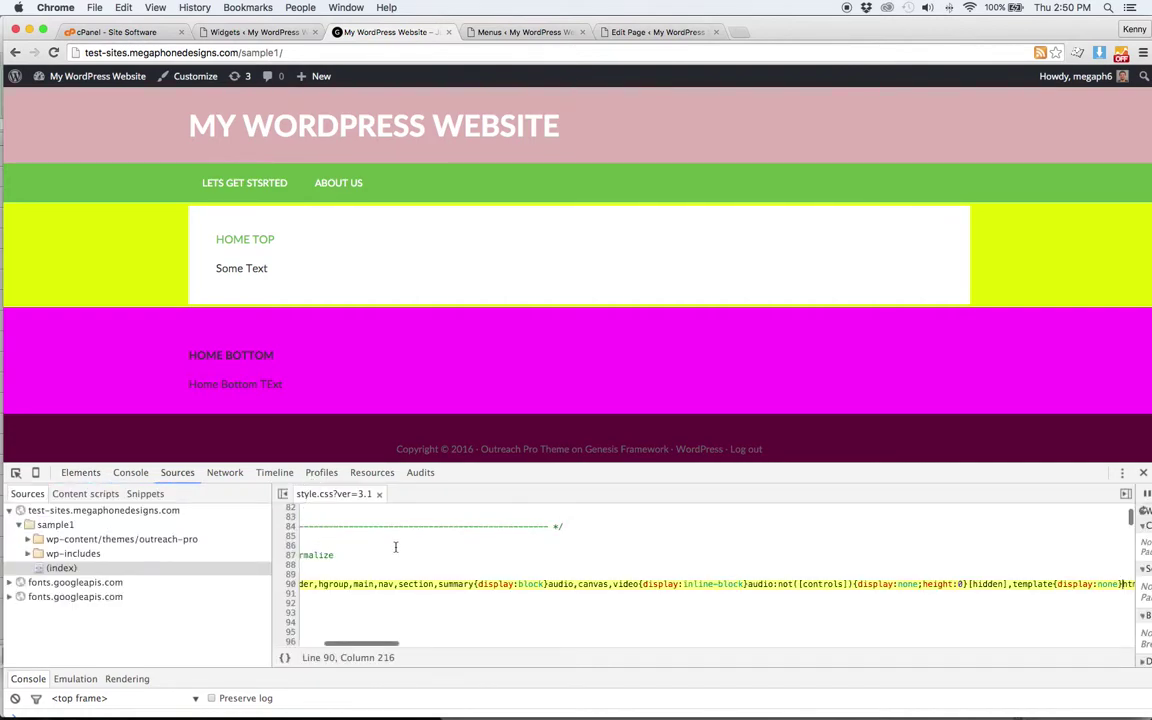
pyautogui.hotkey('ctrl', 'a')
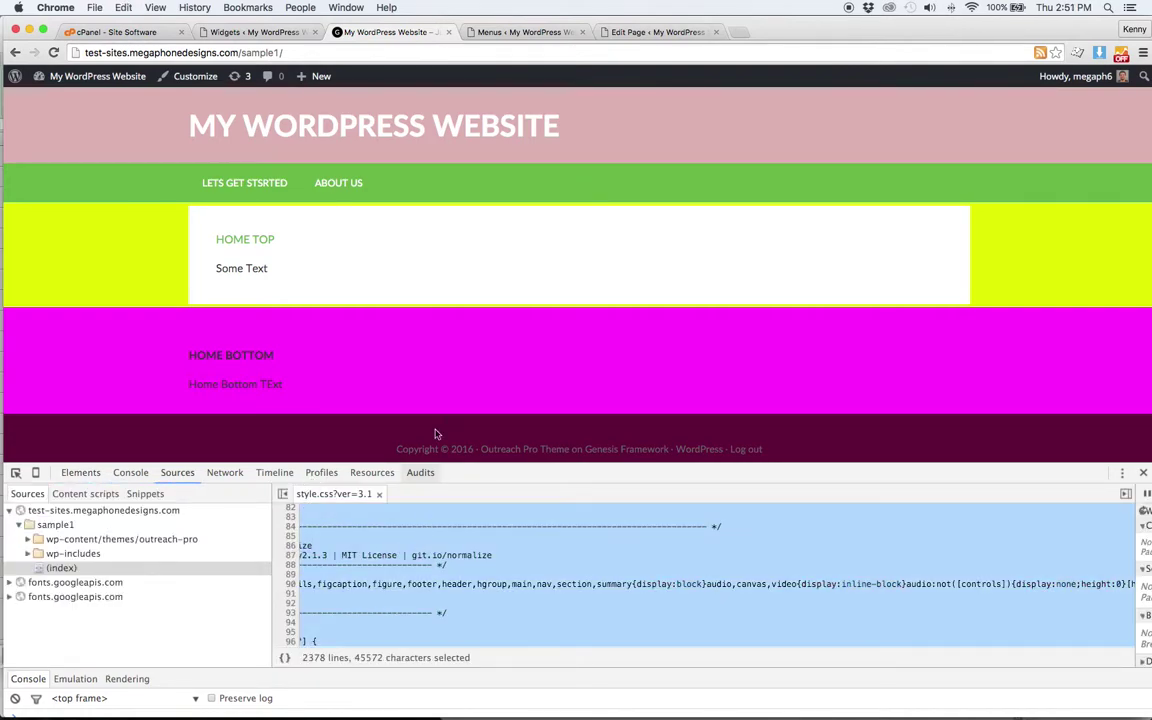
pyautogui.click(276, 34)
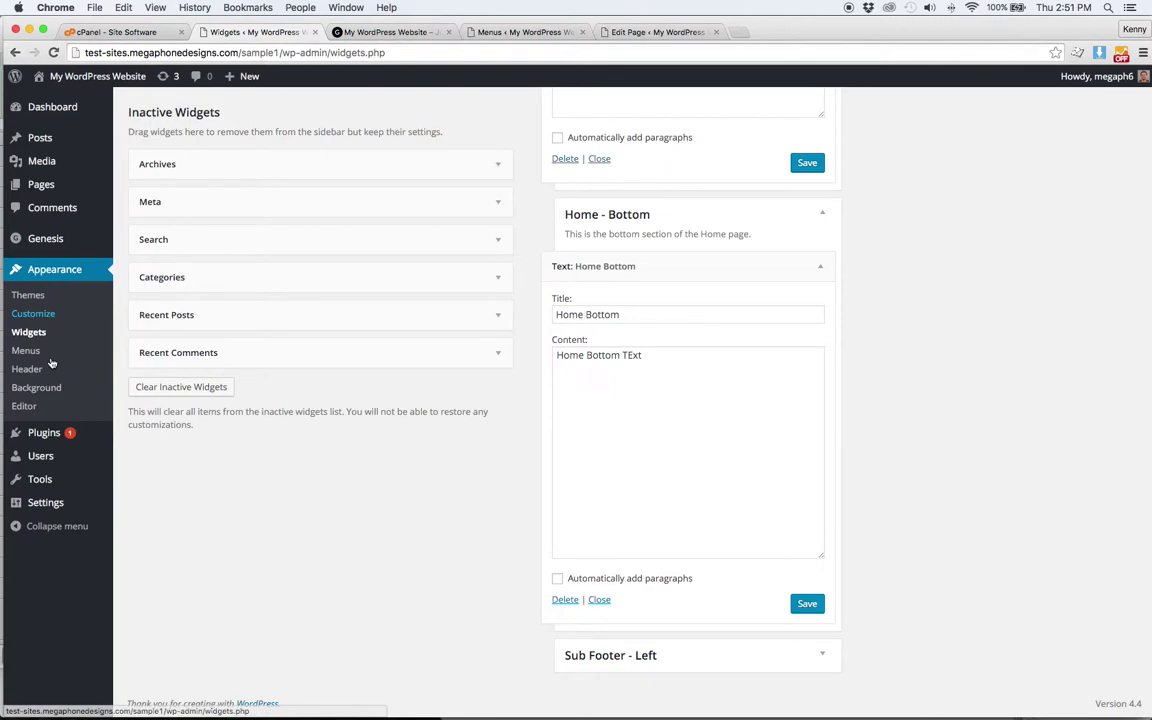
# - In the theme editor, resave the Outreach Pro style.css with Update File
pyautogui.click(43, 402)
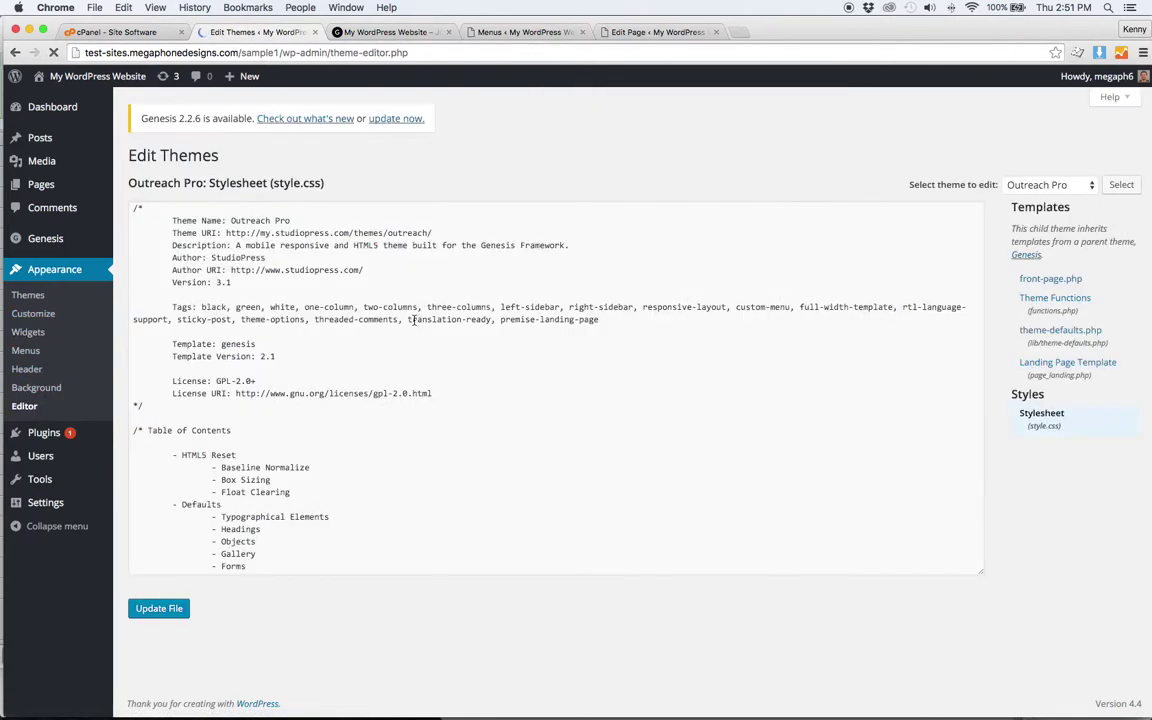
pyautogui.click(417, 319)
pyautogui.press('super+a')
pyautogui.press('Down')
pyautogui.click(157, 609)
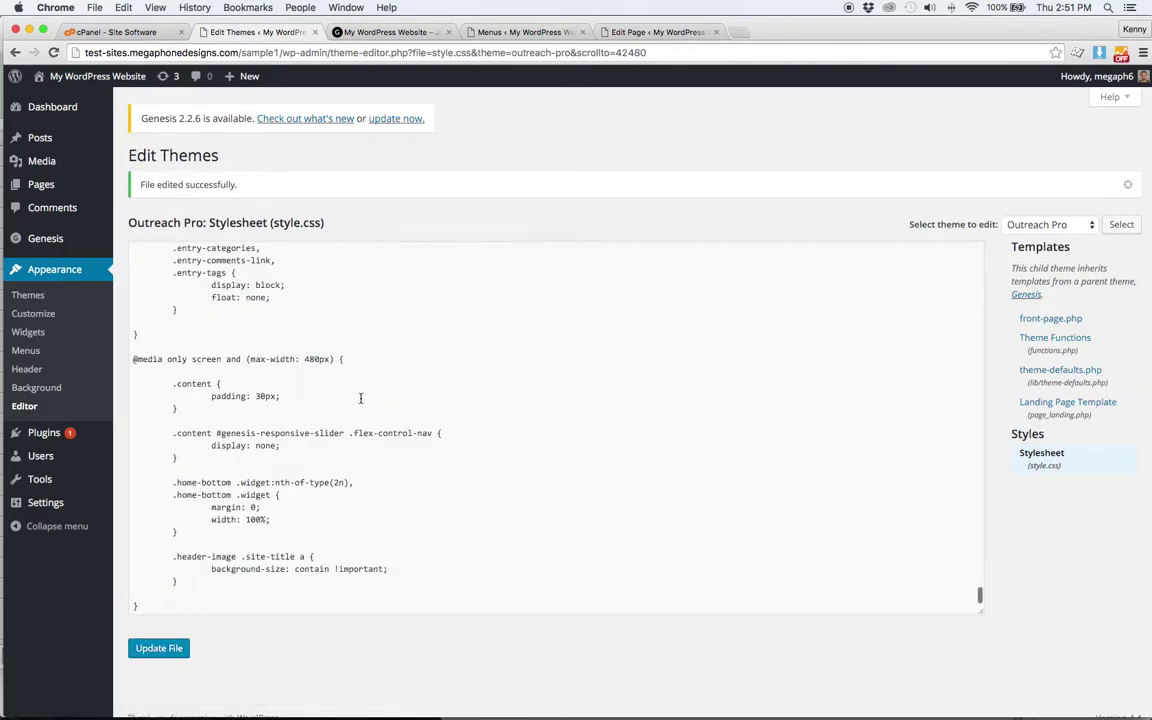
# - Open the Theme Functions file and look through functions.php to its end
pyautogui.scroll(-3, 361, 398)
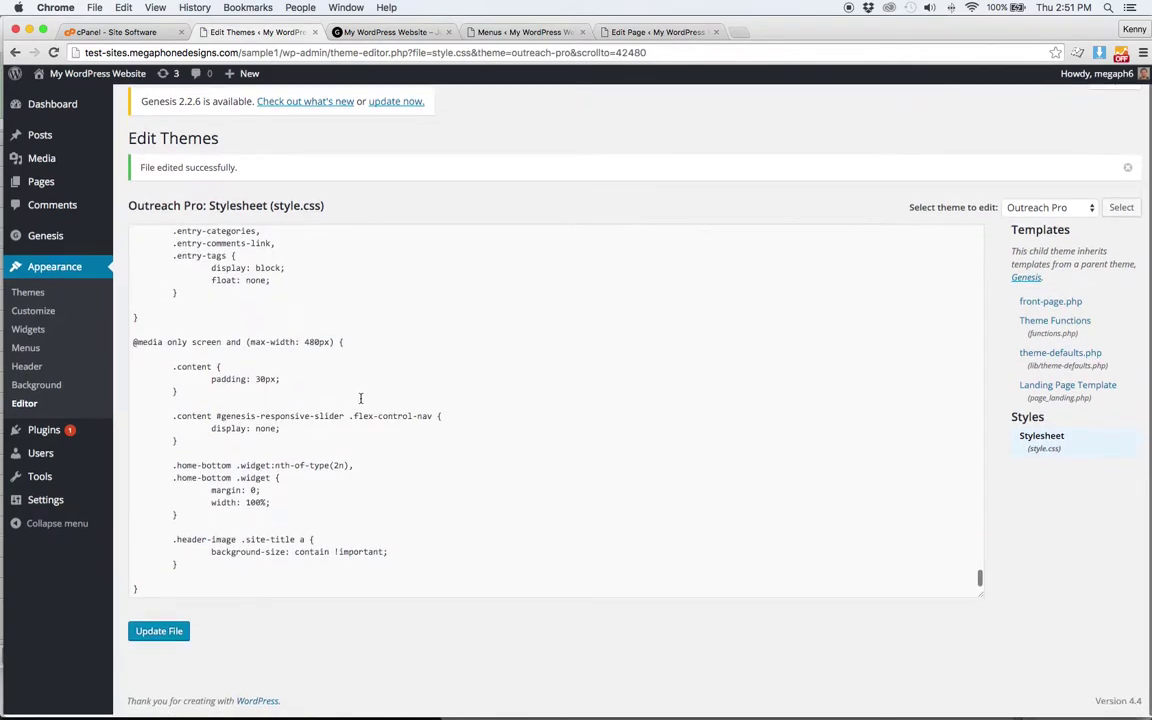
pyautogui.click(1071, 325)
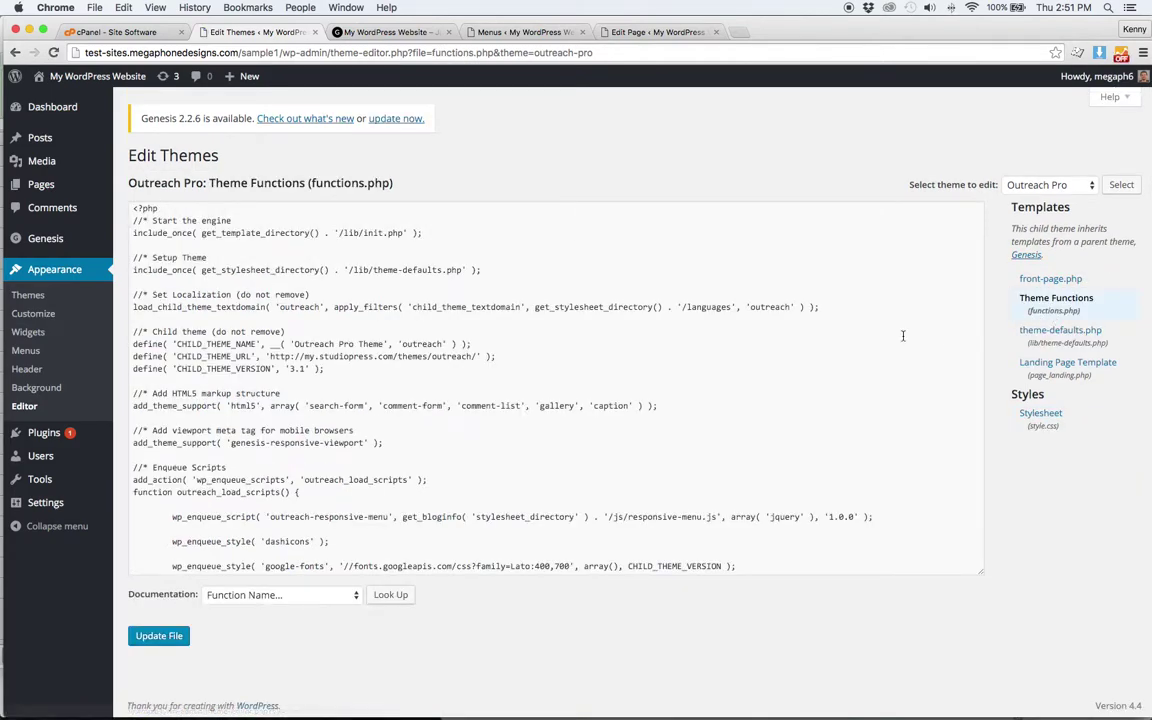
pyautogui.press('super+a')
pyautogui.press('Right')
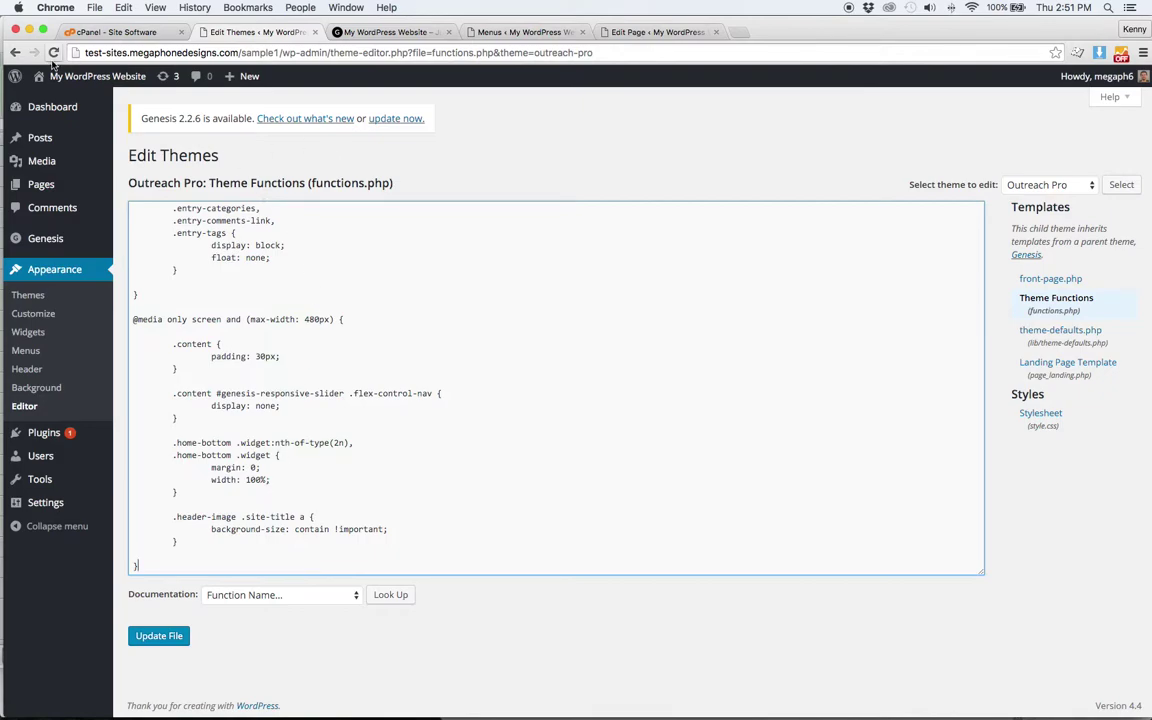
# - Leave the themes overview and return to the cPanel home page
pyautogui.click(28, 296)
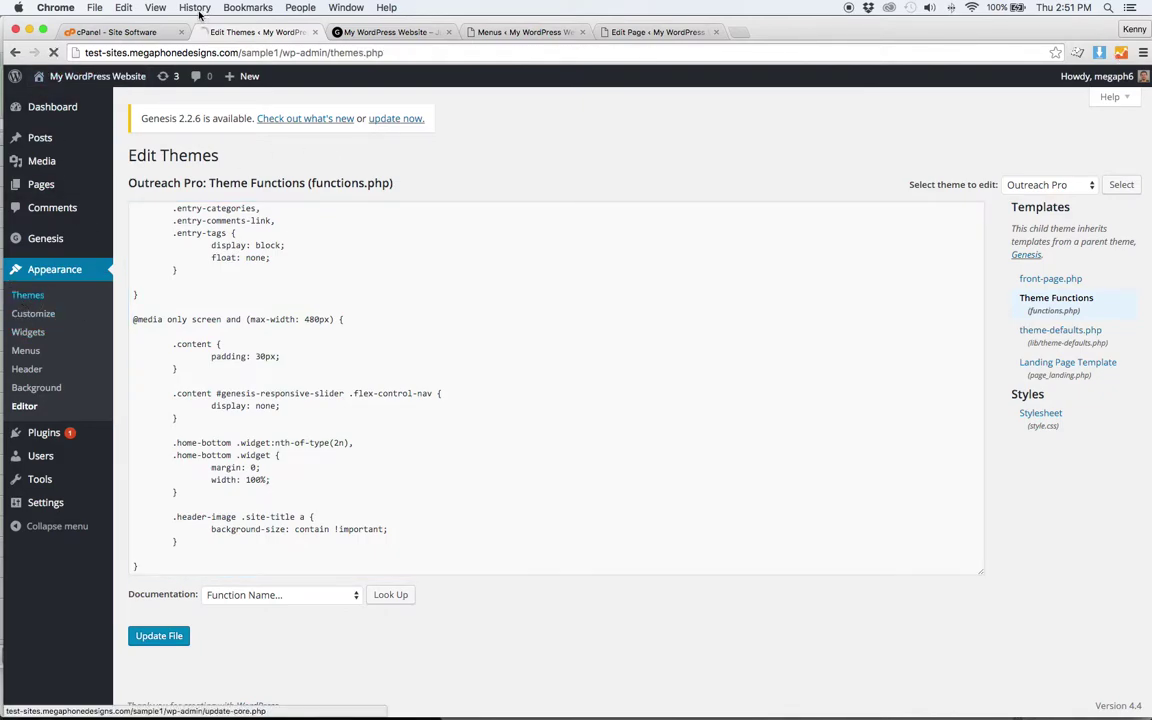
pyautogui.click(141, 32)
pyautogui.click(198, 85)
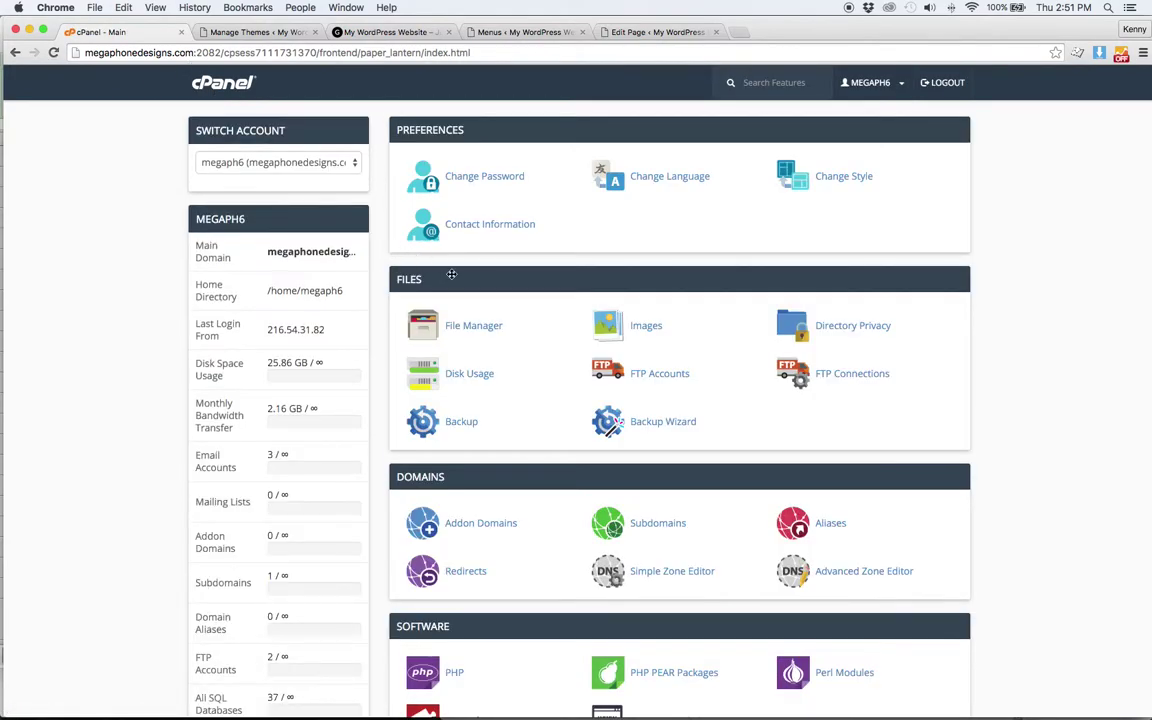
# - Open File Manager and expand public_html and test-sites to find the site folders
pyautogui.click(466, 326)
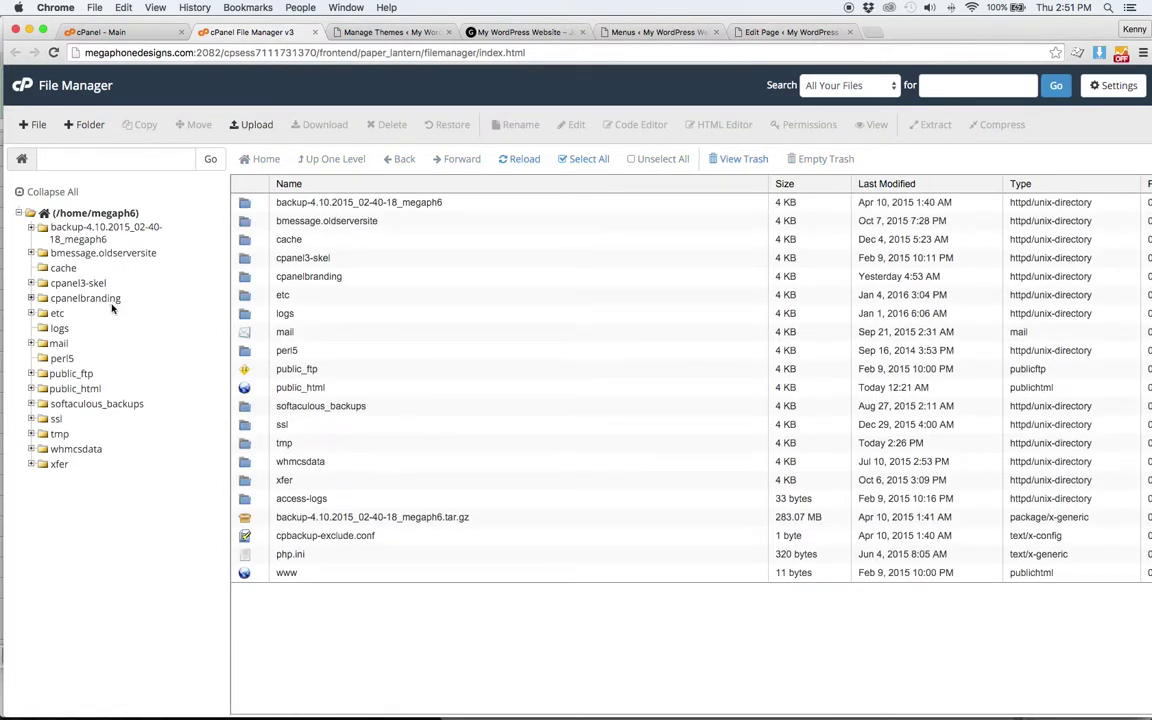
pyautogui.click(88, 389)
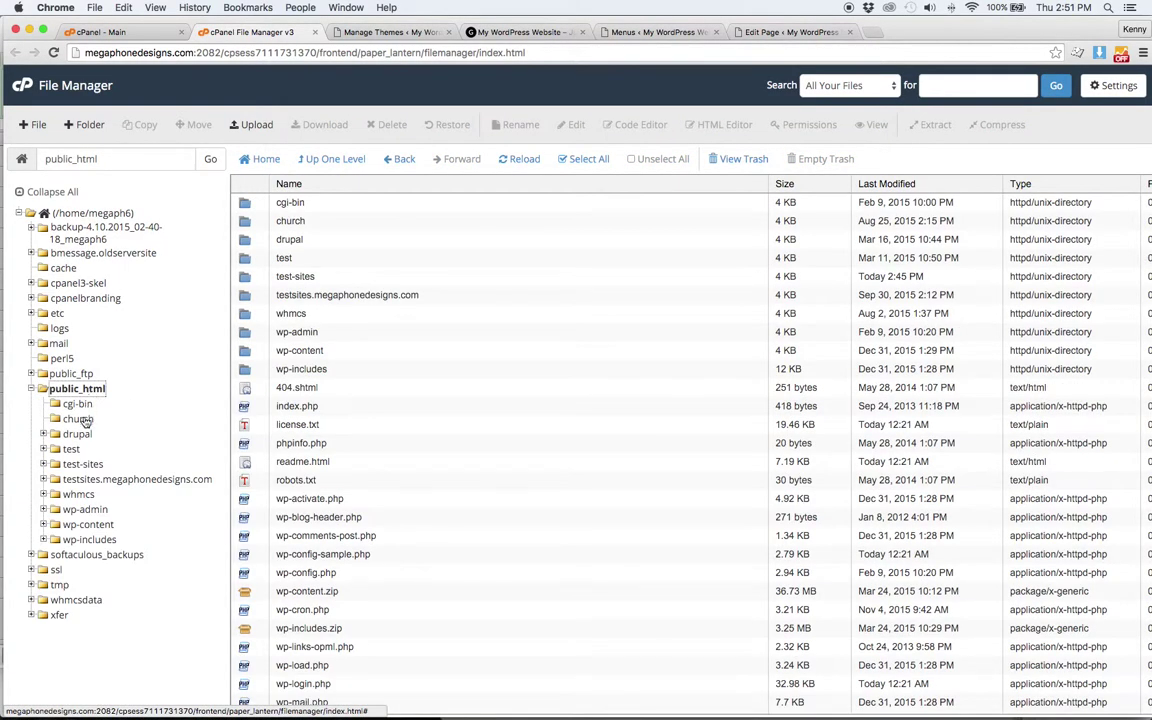
pyautogui.click(82, 464)
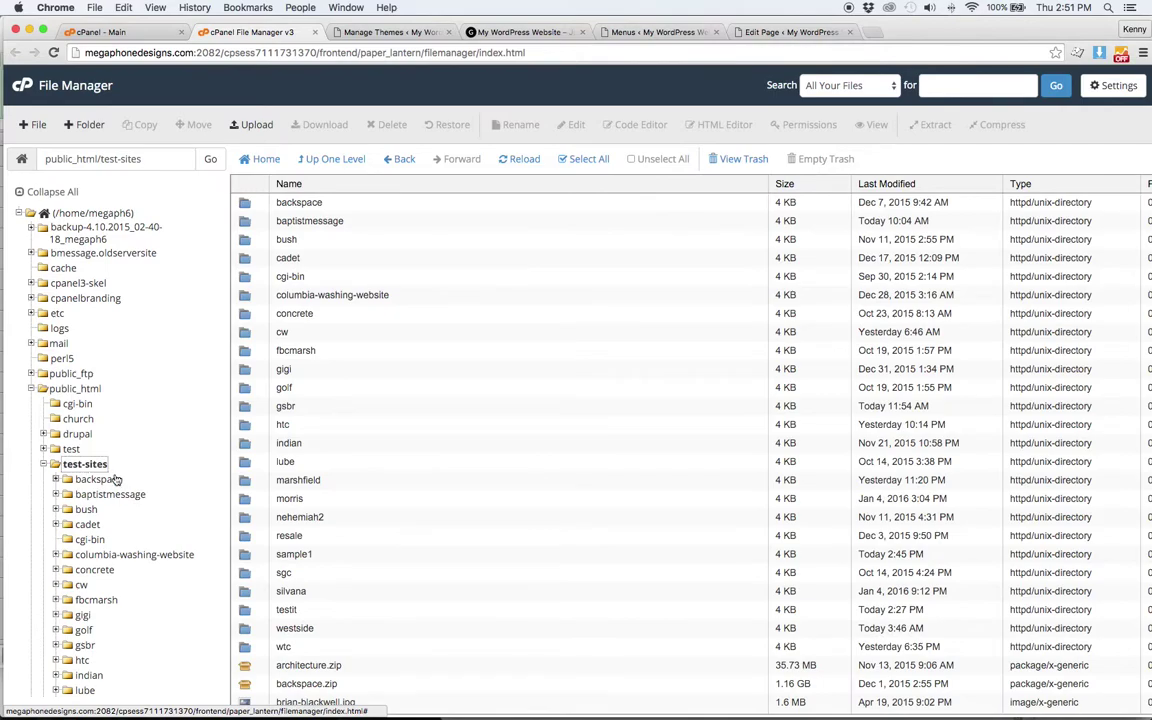
pyautogui.scroll(-3, 124, 492)
pyautogui.scroll(-4, 110, 443)
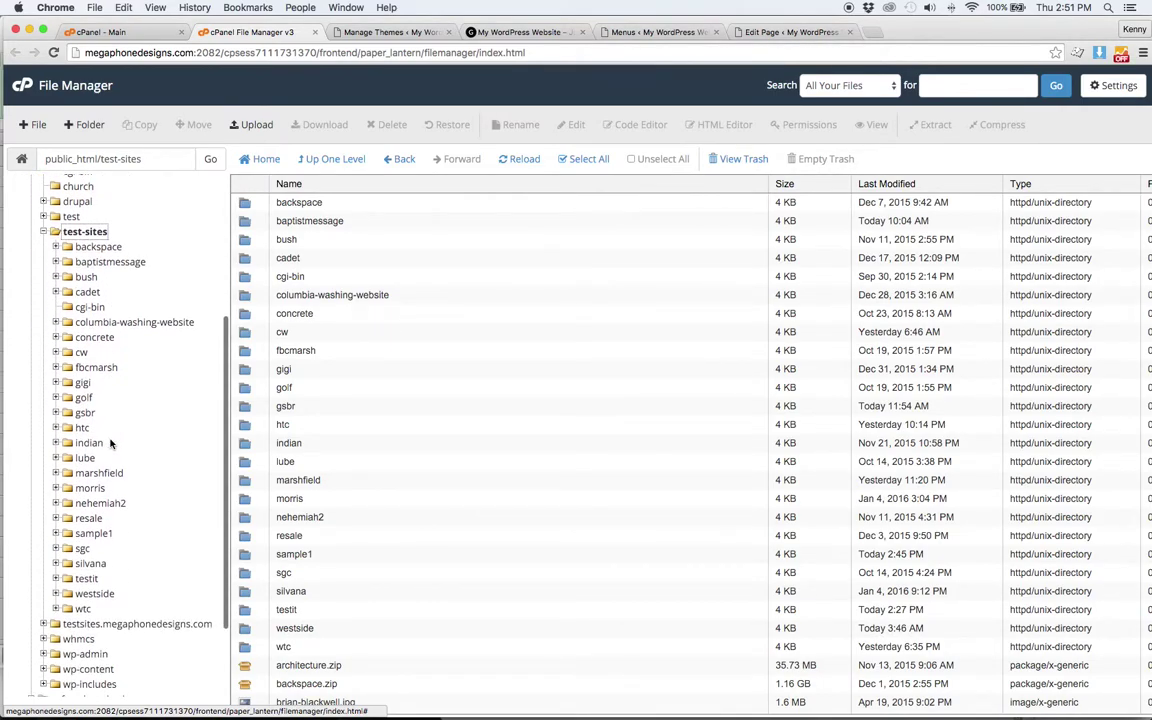
pyautogui.click(88, 580)
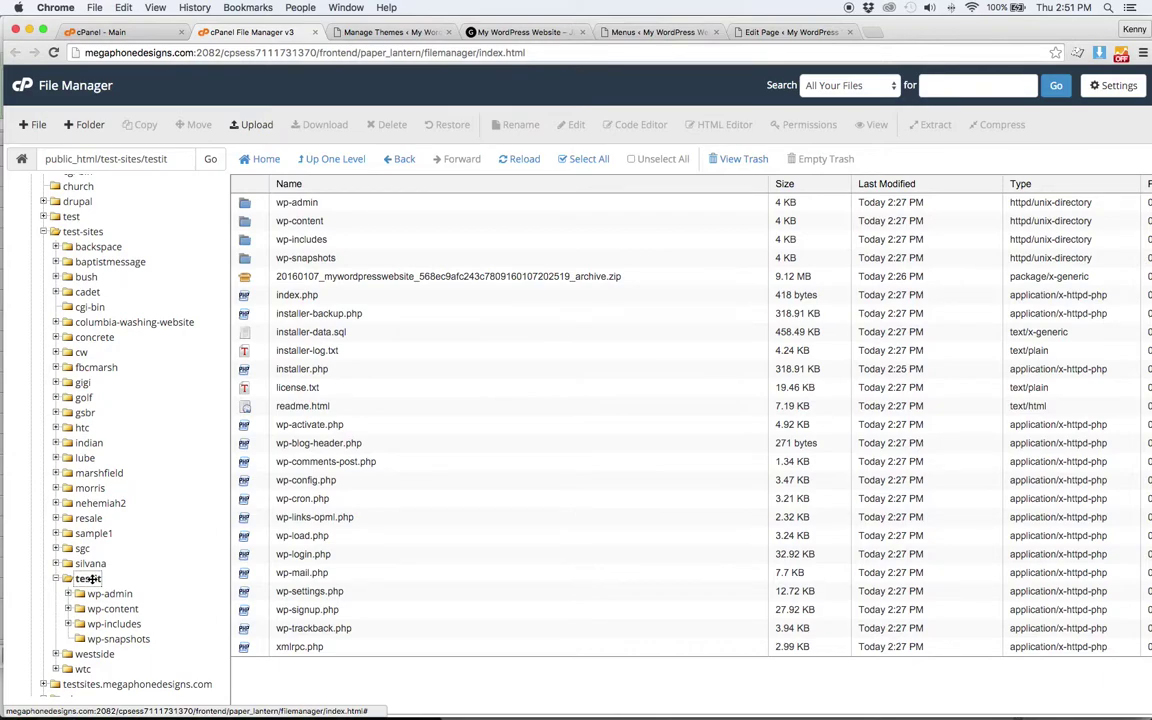
pyautogui.click(530, 32)
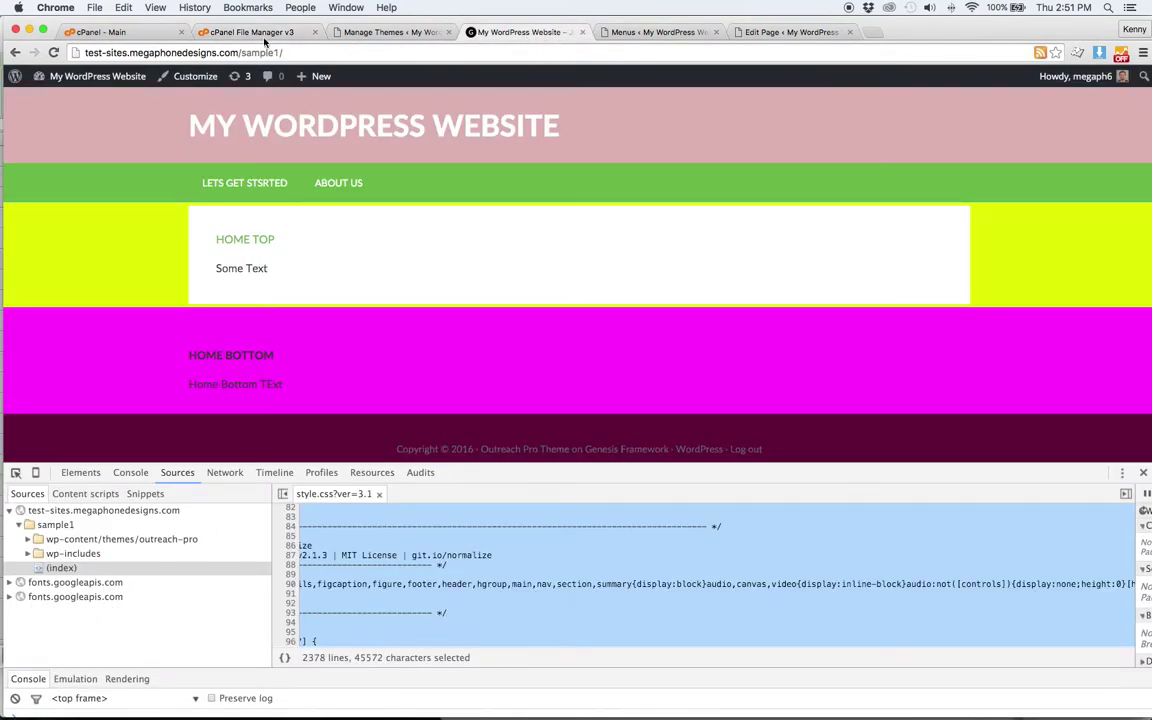
pyautogui.click(255, 32)
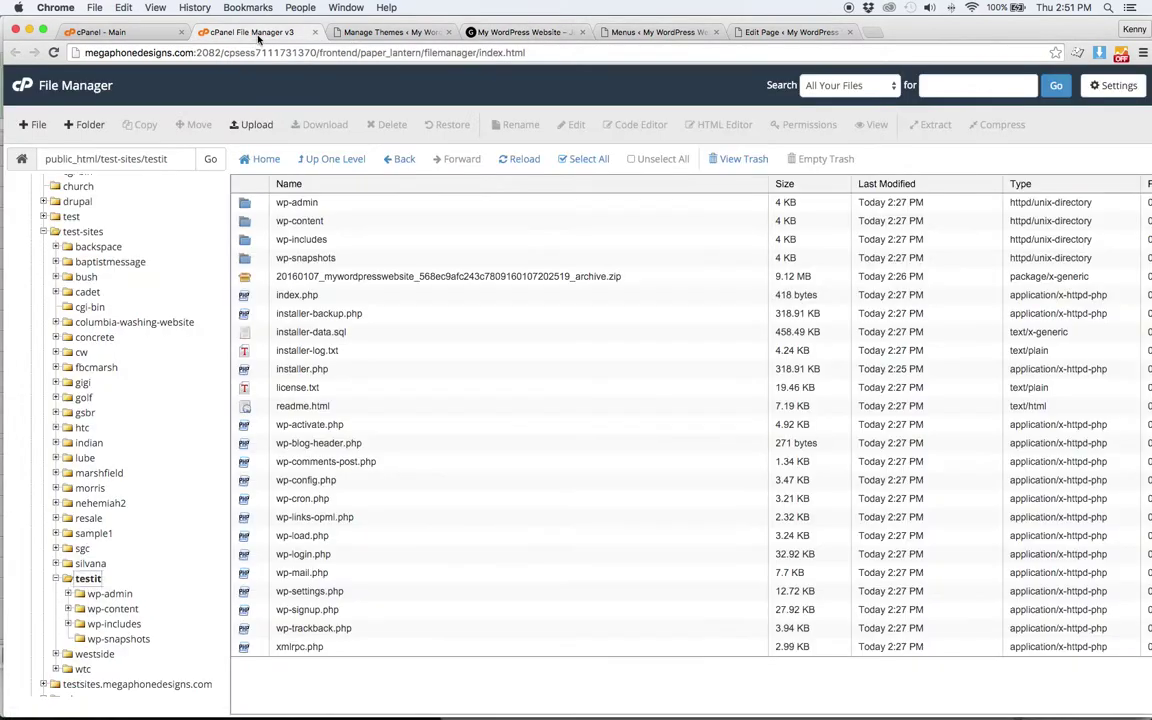
# - Browse sample1 > wp-content > themes > outreach-pro and choose Edit on style.css
pyautogui.click(98, 533)
pyautogui.click(112, 564)
pyautogui.click(120, 598)
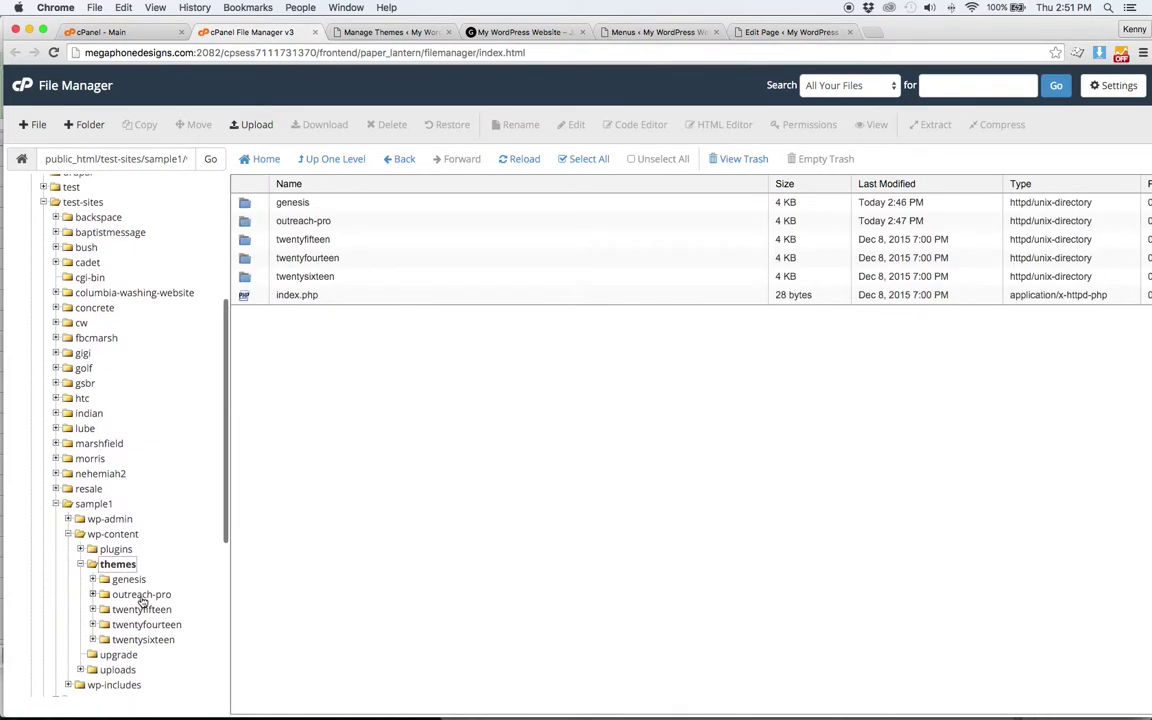
pyautogui.click(160, 595)
pyautogui.click(355, 387)
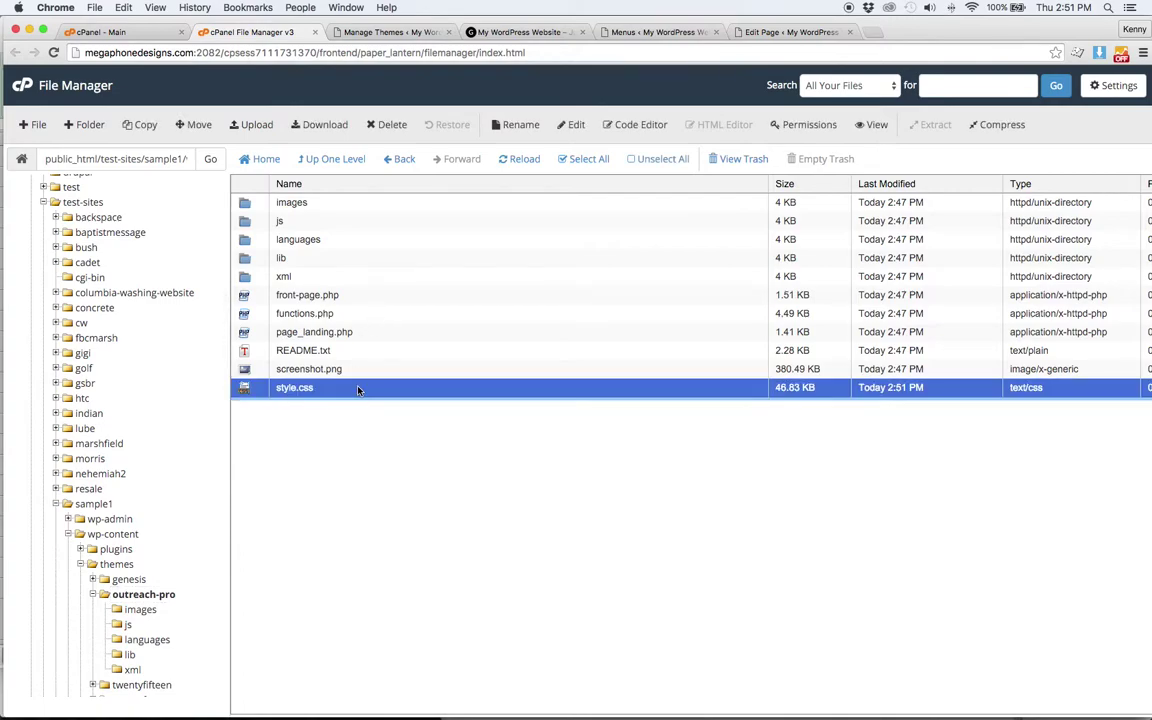
pyautogui.rightClick(358, 388)
pyautogui.click(381, 445)
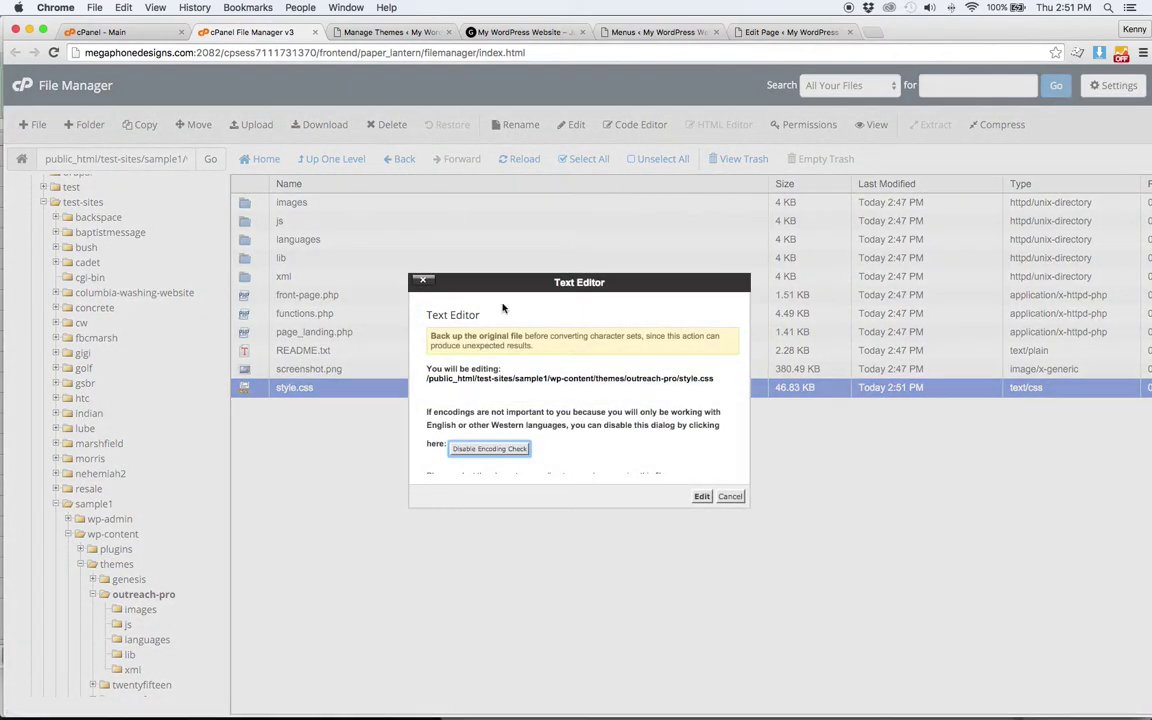
# - Open style.css in the text editor and save it unchanged
pyautogui.click(701, 497)
pyautogui.click(510, 261)
pyautogui.press('super+a')
pyautogui.press('Right')
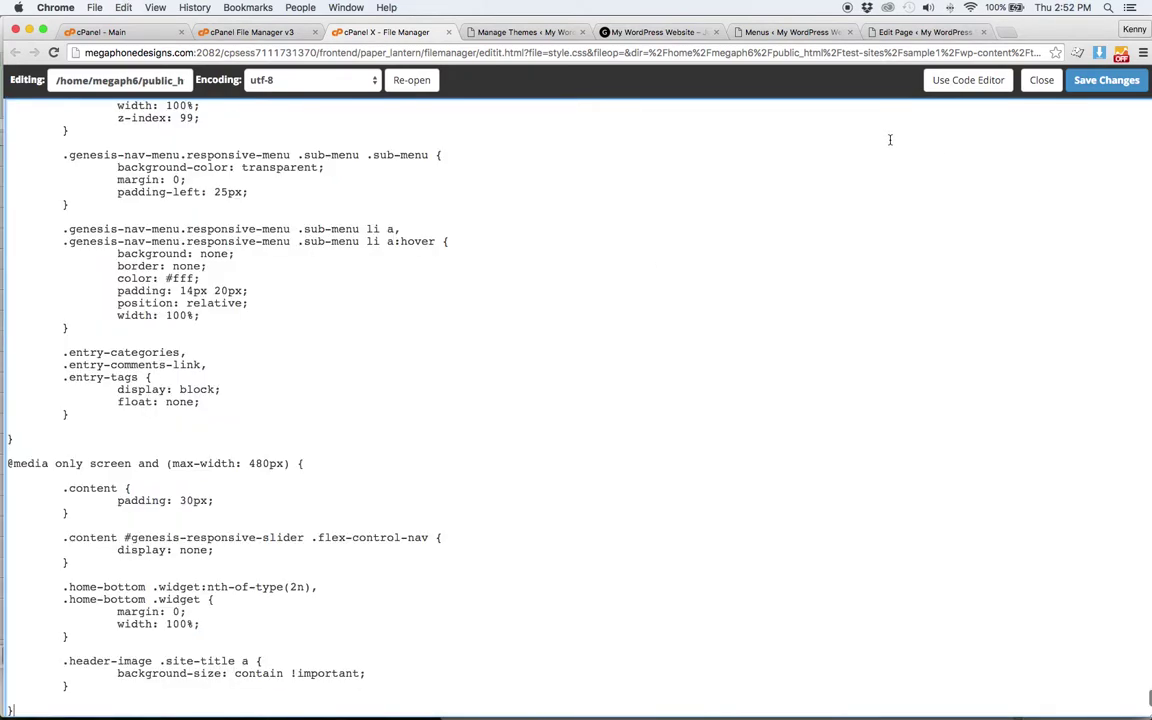
pyautogui.press('super+s')
# - Delete the CSS from color: #fff; to padding: 30px;, save, and reload the live site
pyautogui.click(525, 188)
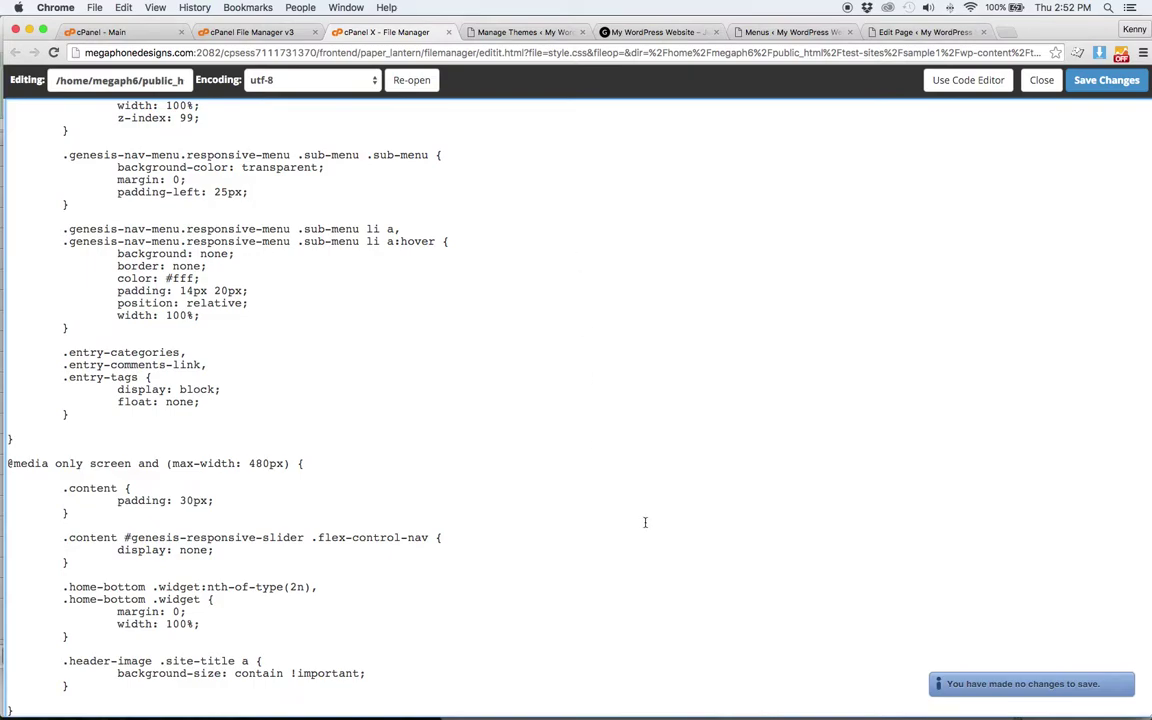
pyautogui.moveTo(394, 499); pyautogui.dragTo(249, 273)
pyautogui.press('BackSpace')
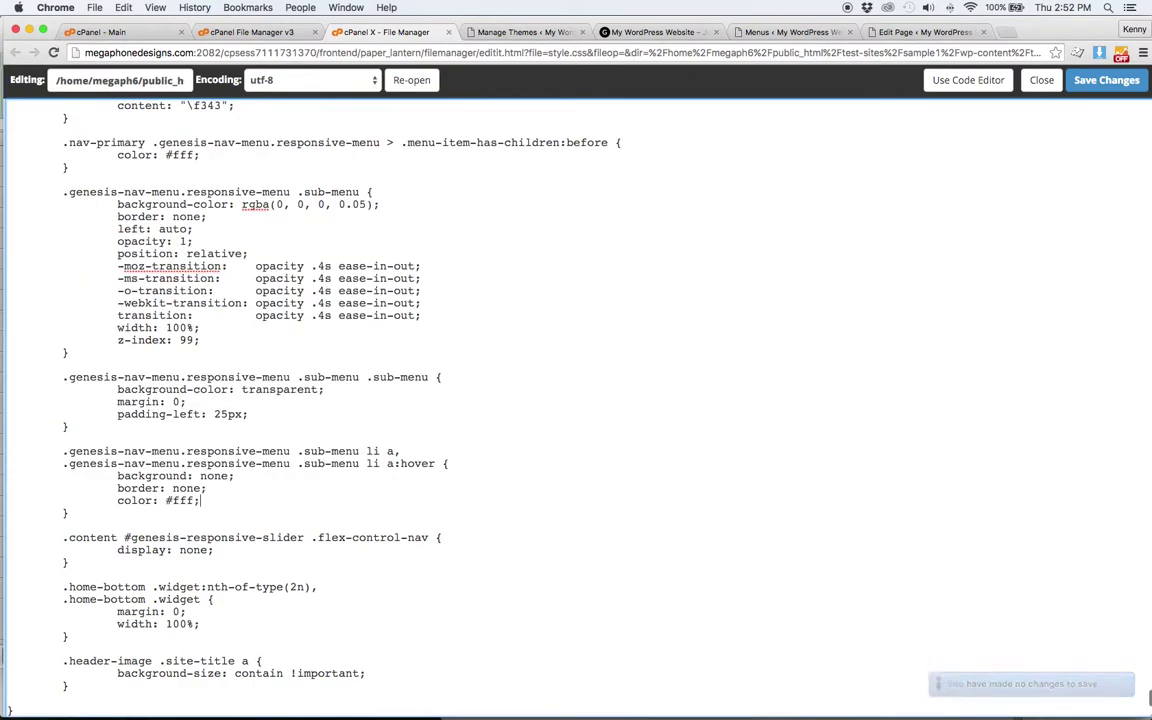
pyautogui.press('super+s')
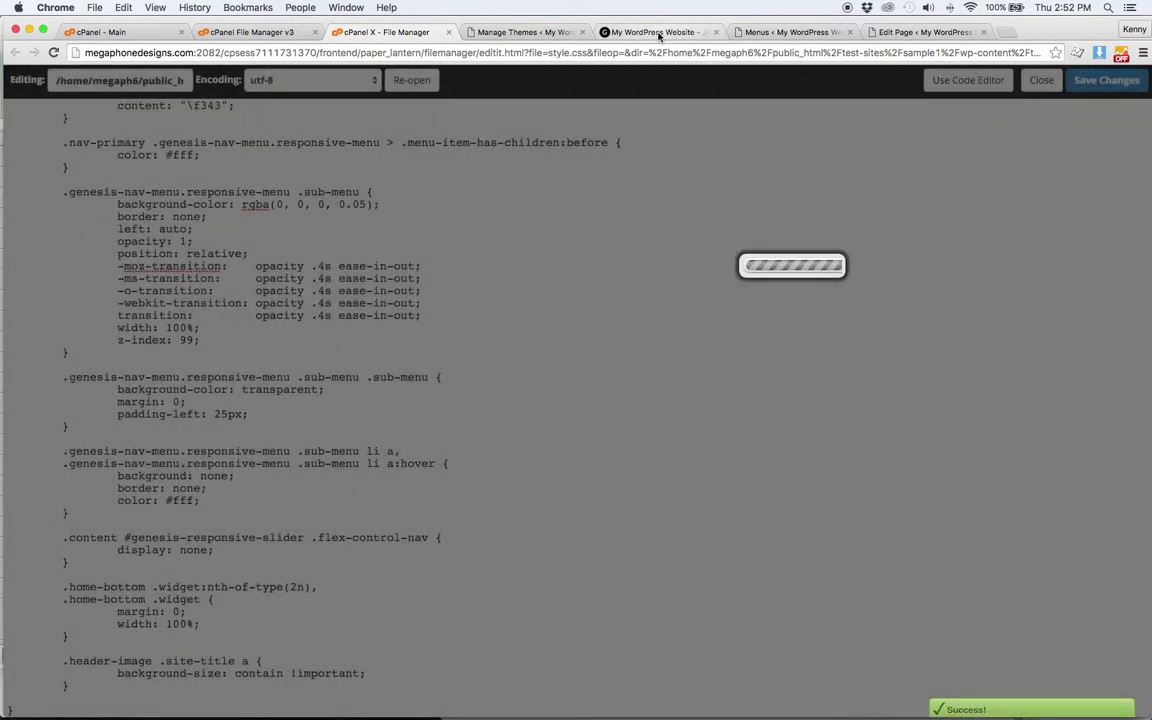
pyautogui.click(620, 32)
pyautogui.click(53, 52)
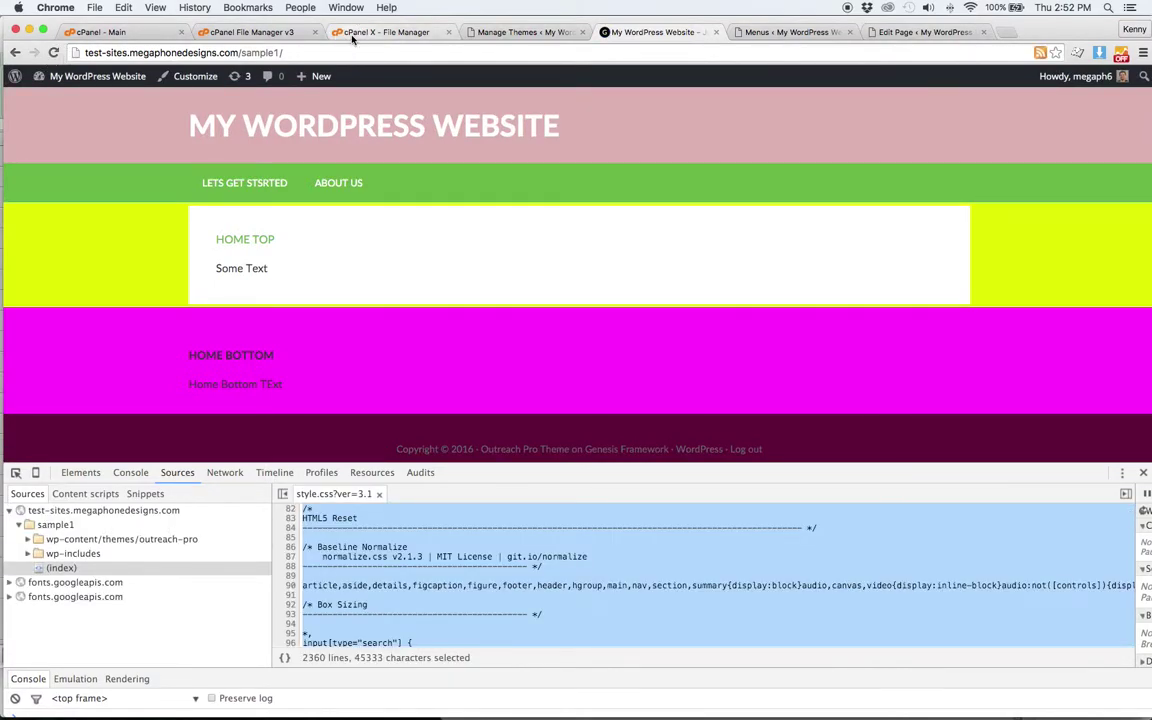
# - Delete the CSS block up to the site-inner wrap rule, save, and reload the site
pyautogui.click(352, 32)
pyautogui.moveTo(478, 411); pyautogui.dragTo(311, 237)
pyautogui.press('BackSpace')
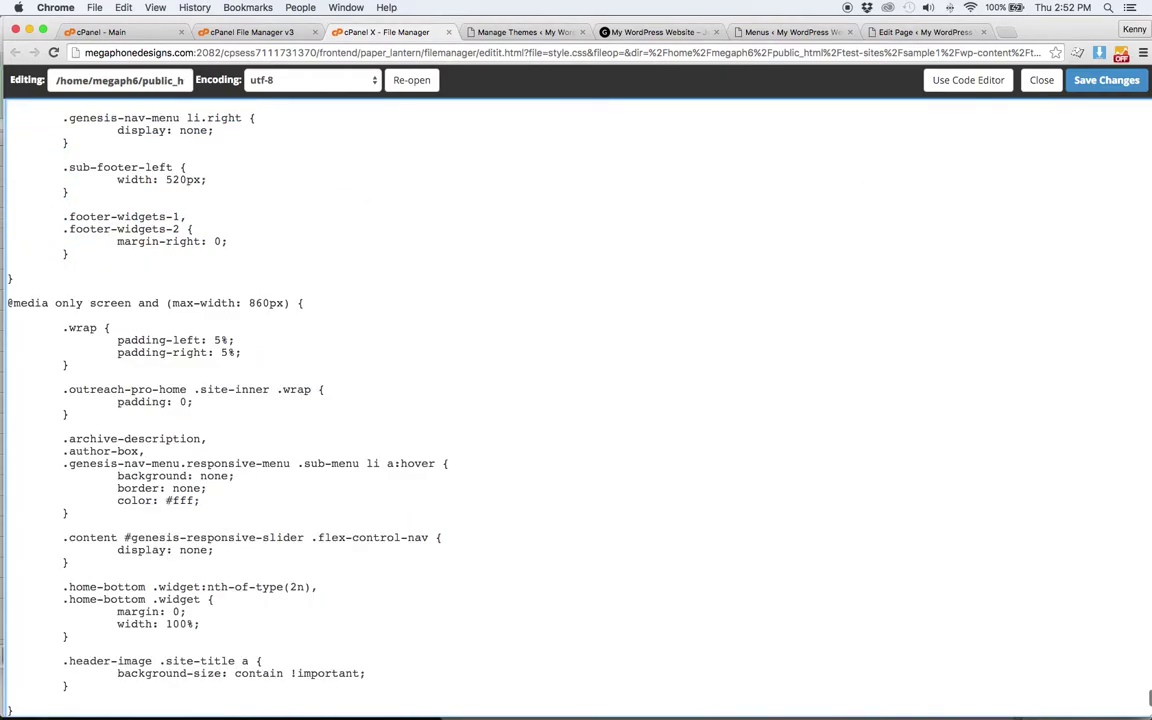
pyautogui.click(1106, 80)
pyautogui.click(650, 32)
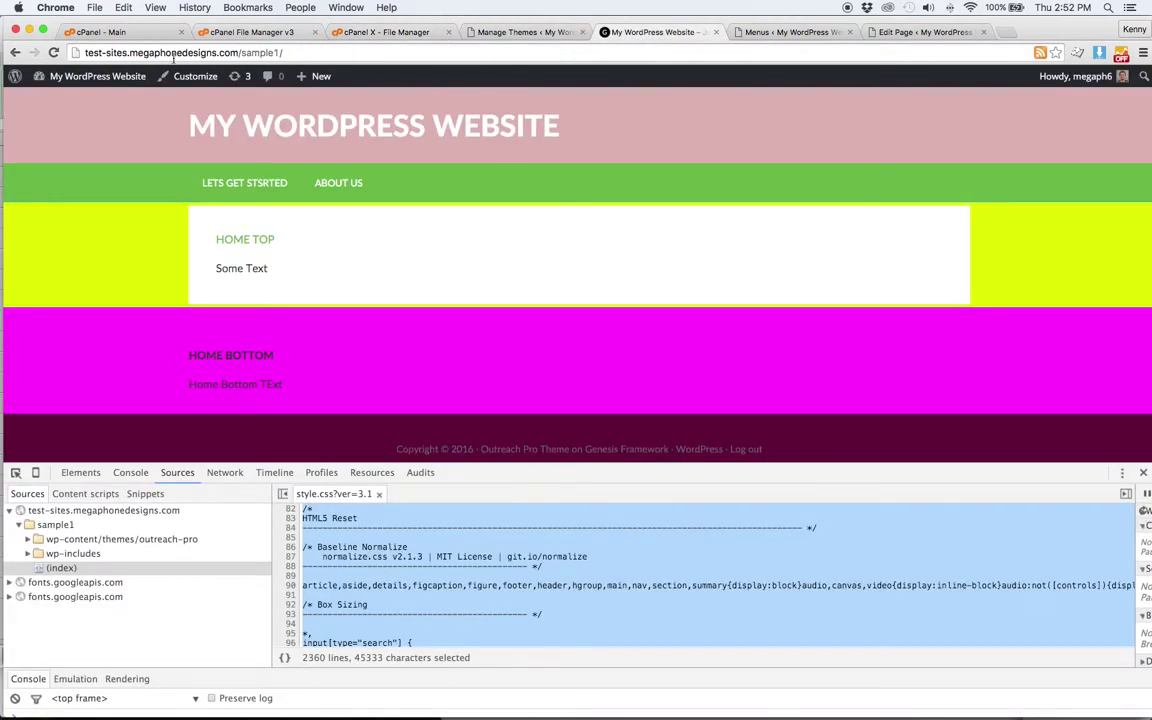
pyautogui.click(54, 53)
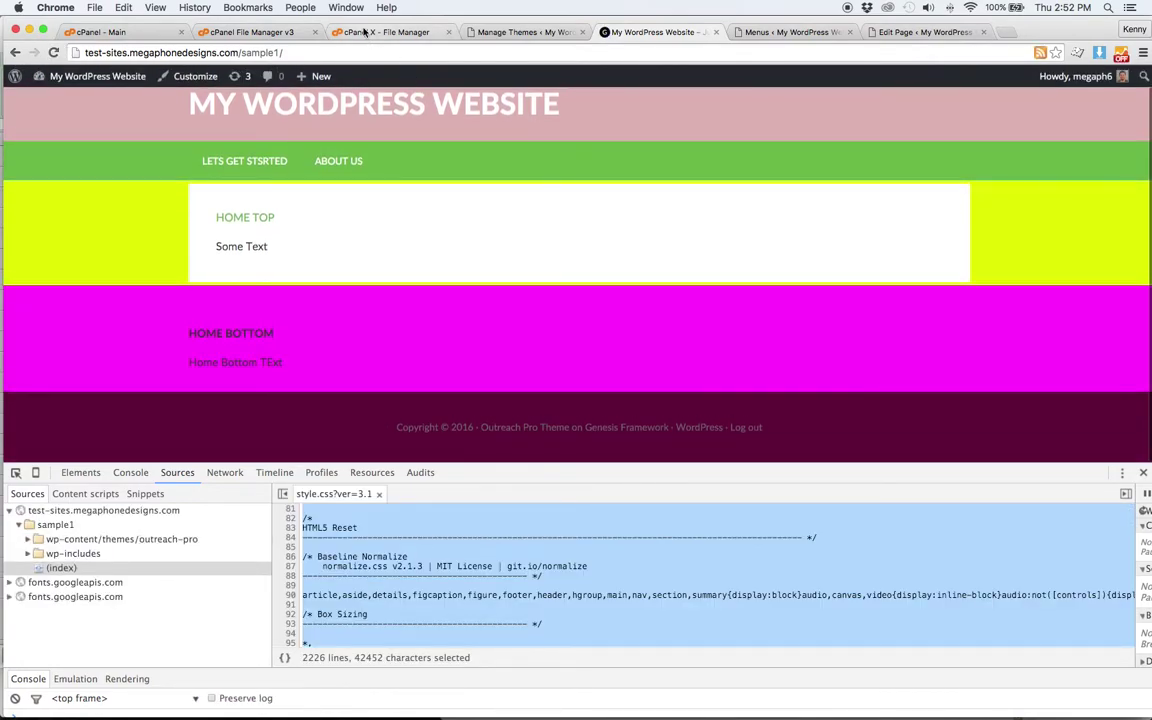
# - Delete a large CSS block above, save, and reload the site to check the result
pyautogui.click(385, 32)
pyautogui.moveTo(206, 438); pyautogui.dragTo(188, 33)
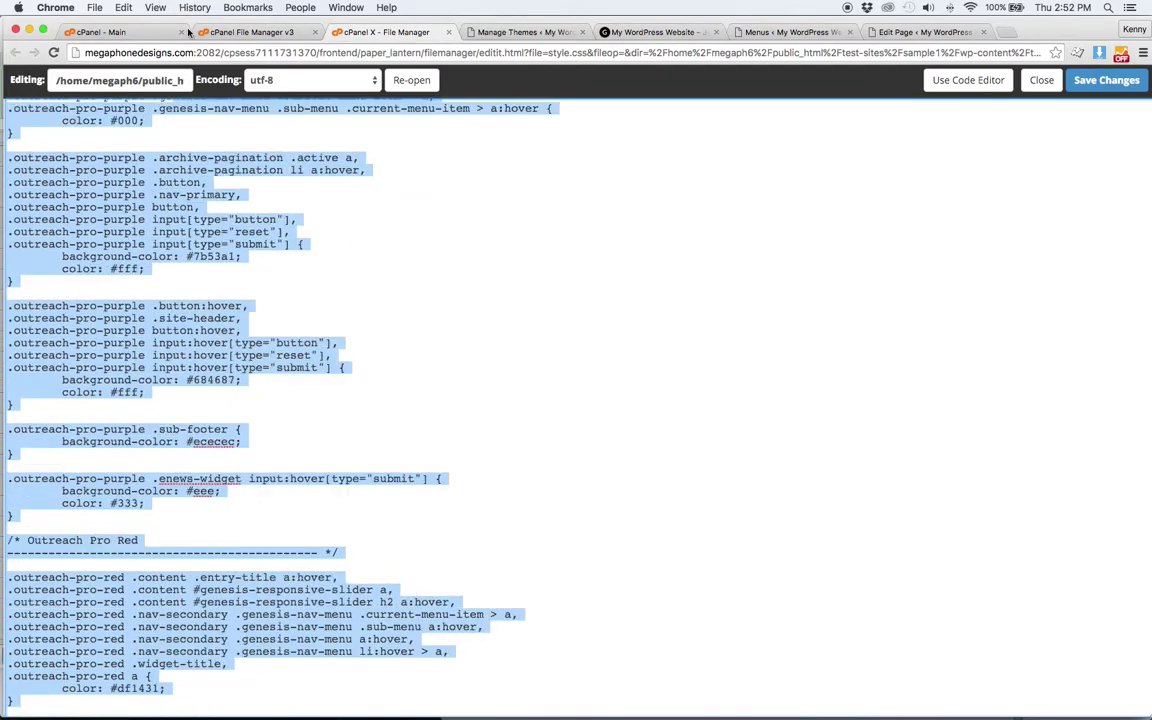
pyautogui.press('BackSpace')
pyautogui.click(1106, 80)
pyautogui.click(655, 32)
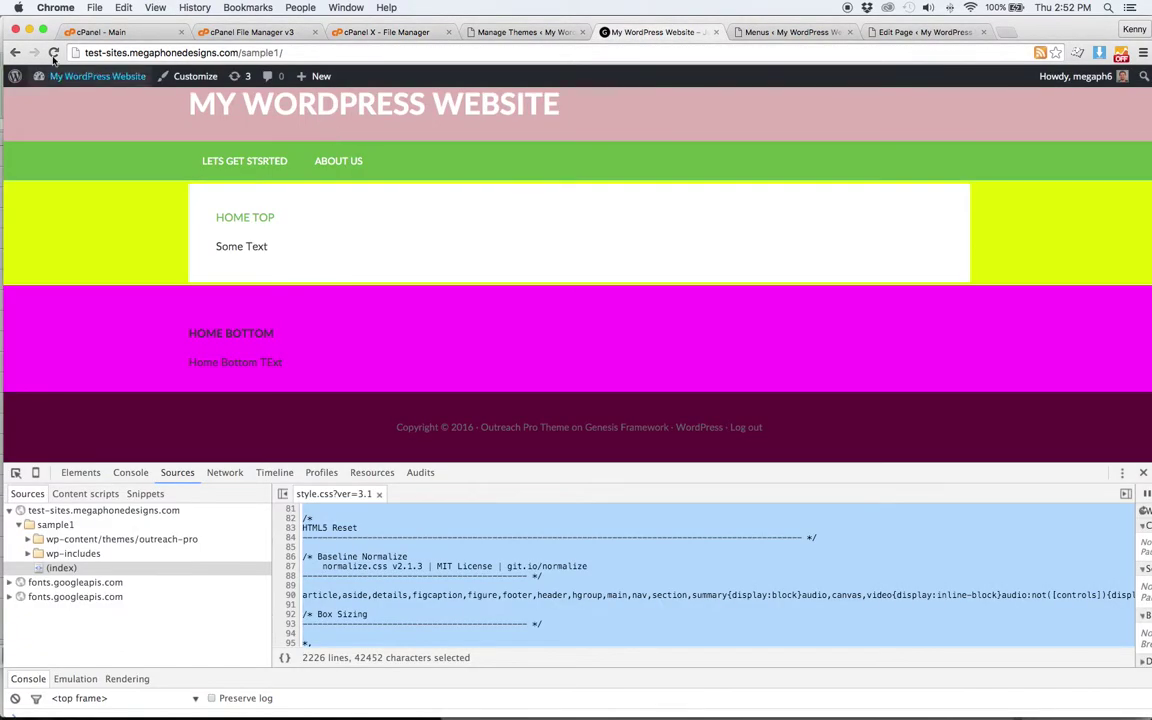
pyautogui.click(53, 52)
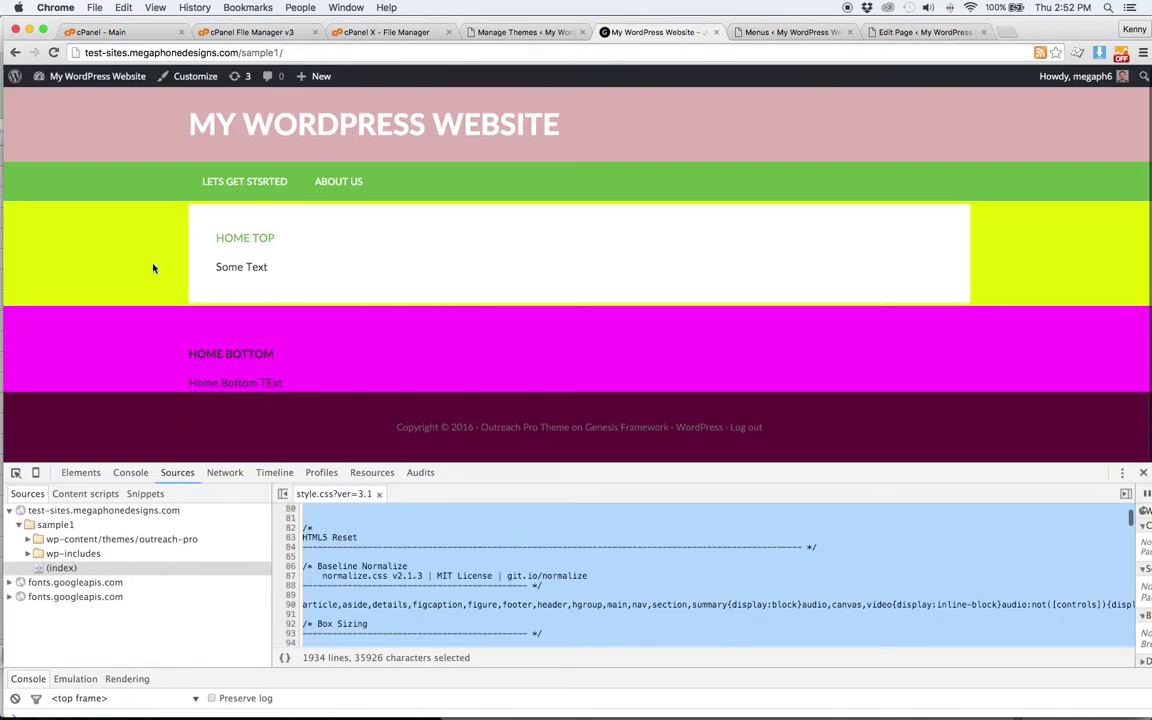
# - Undo the last deletion, copy the whole stylesheet, and save style.css
pyautogui.click(385, 32)
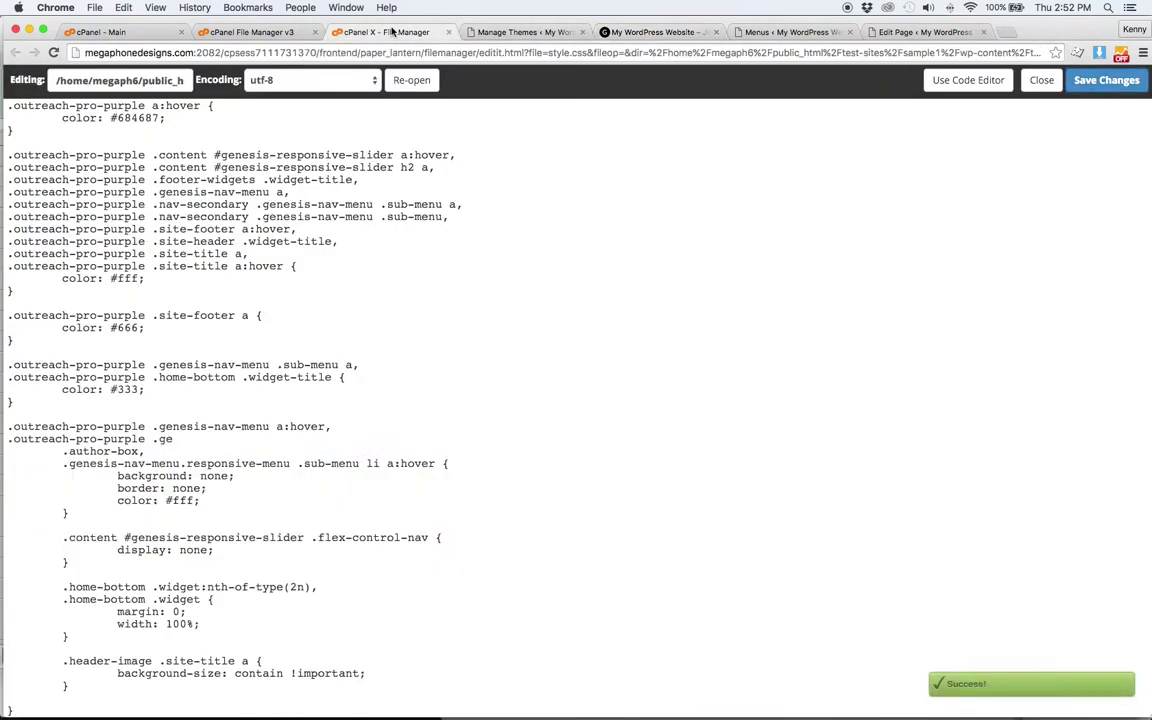
pyautogui.press('super+z')
pyautogui.press('super+z')
pyautogui.press('super+a')
pyautogui.press('super+c')
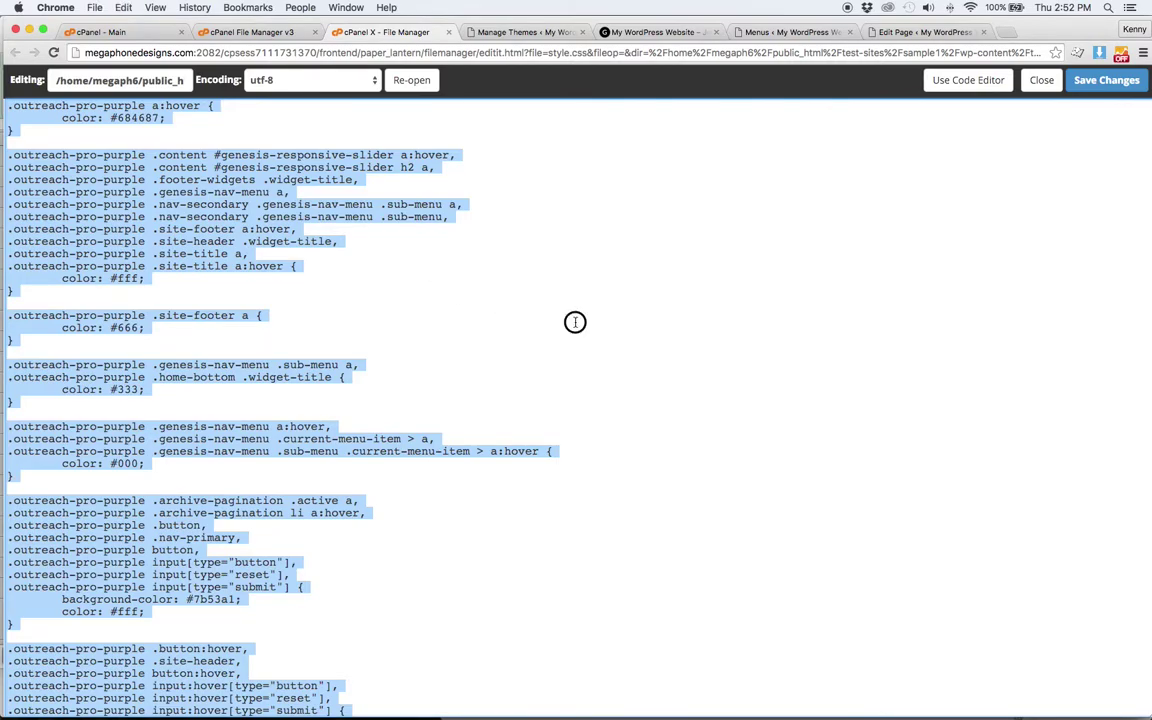
pyautogui.click(575, 323)
pyautogui.click(1104, 82)
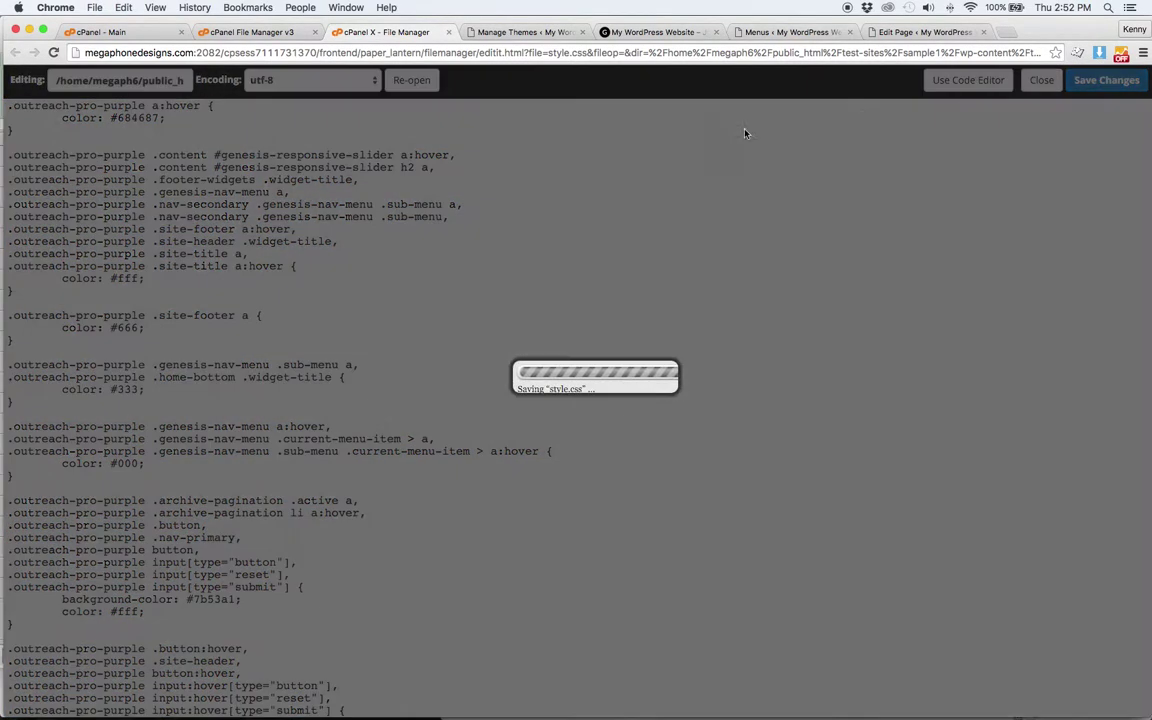
# - Open the theme's functions.php in the File Manager text editor
pyautogui.click(248, 32)
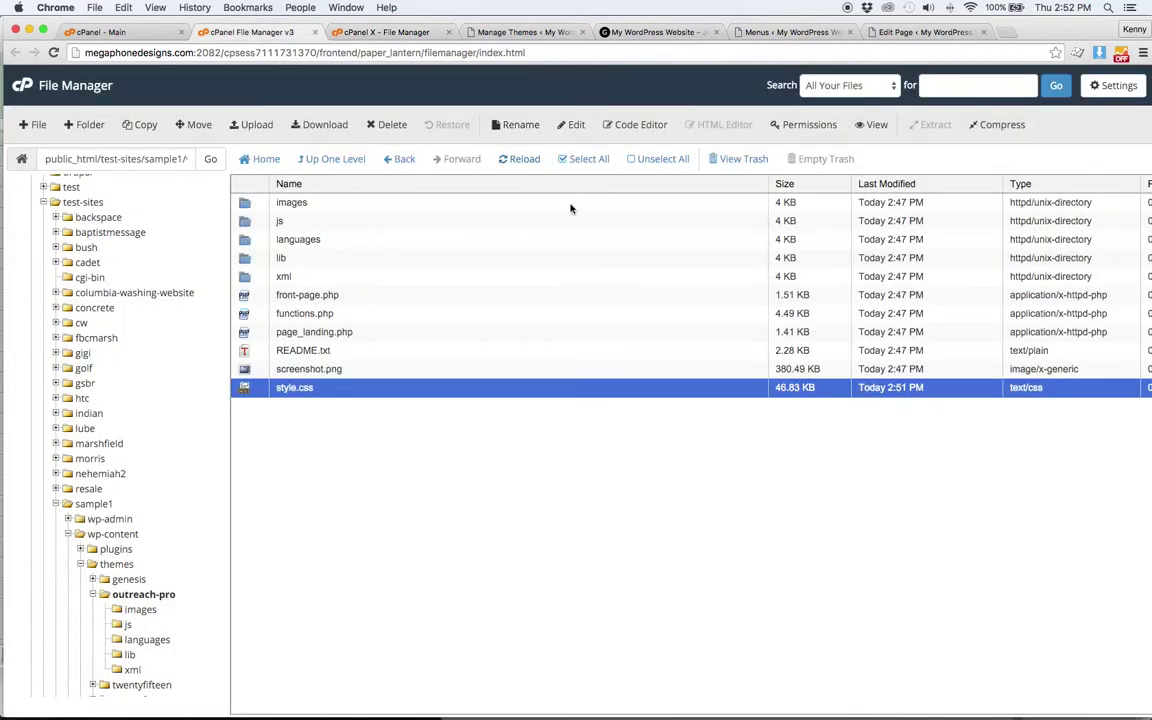
pyautogui.click(404, 315)
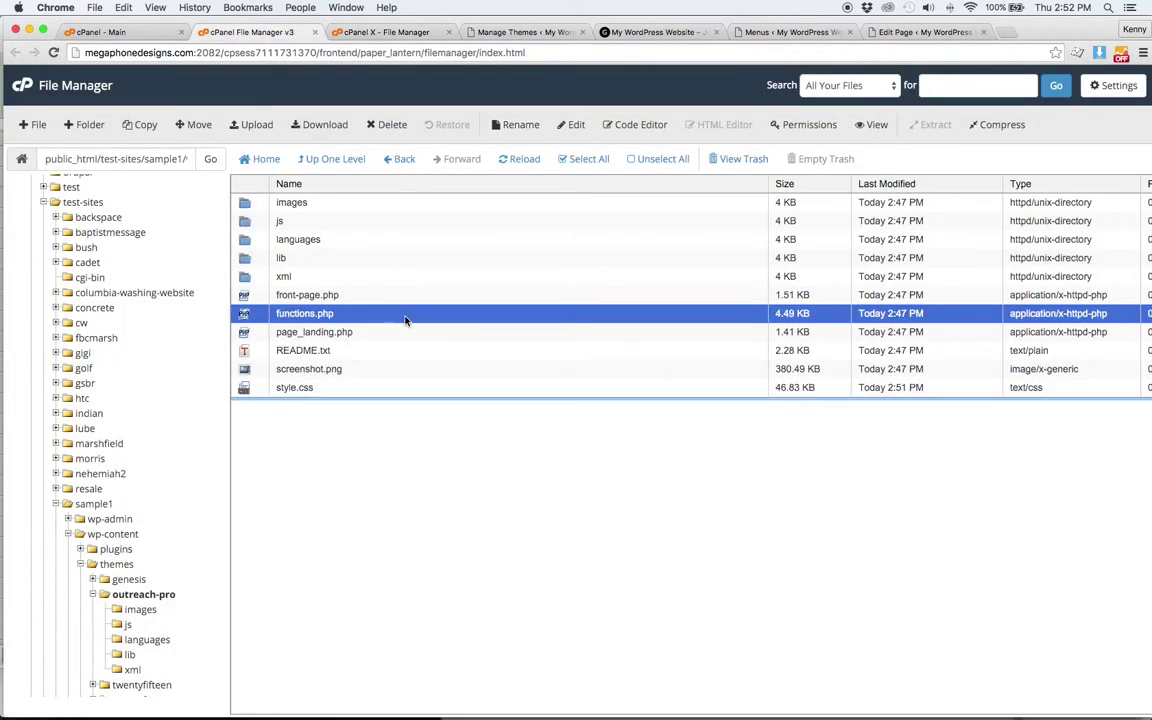
pyautogui.rightClick(404, 315)
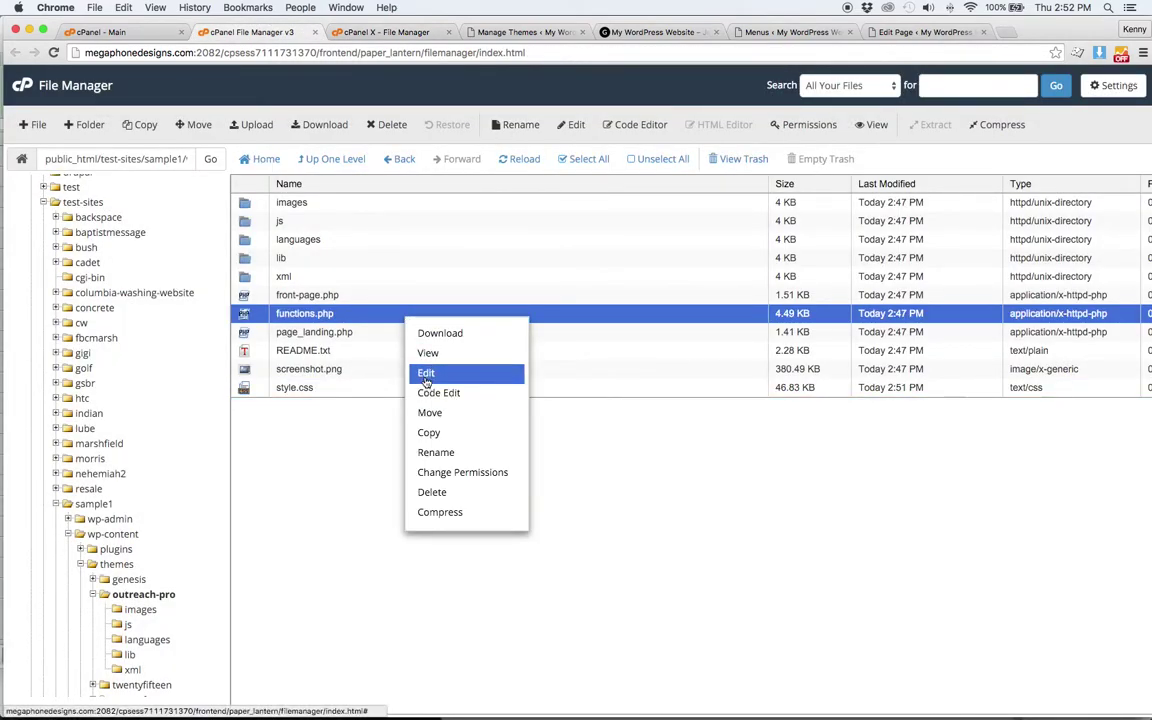
pyautogui.click(425, 373)
pyautogui.click(702, 496)
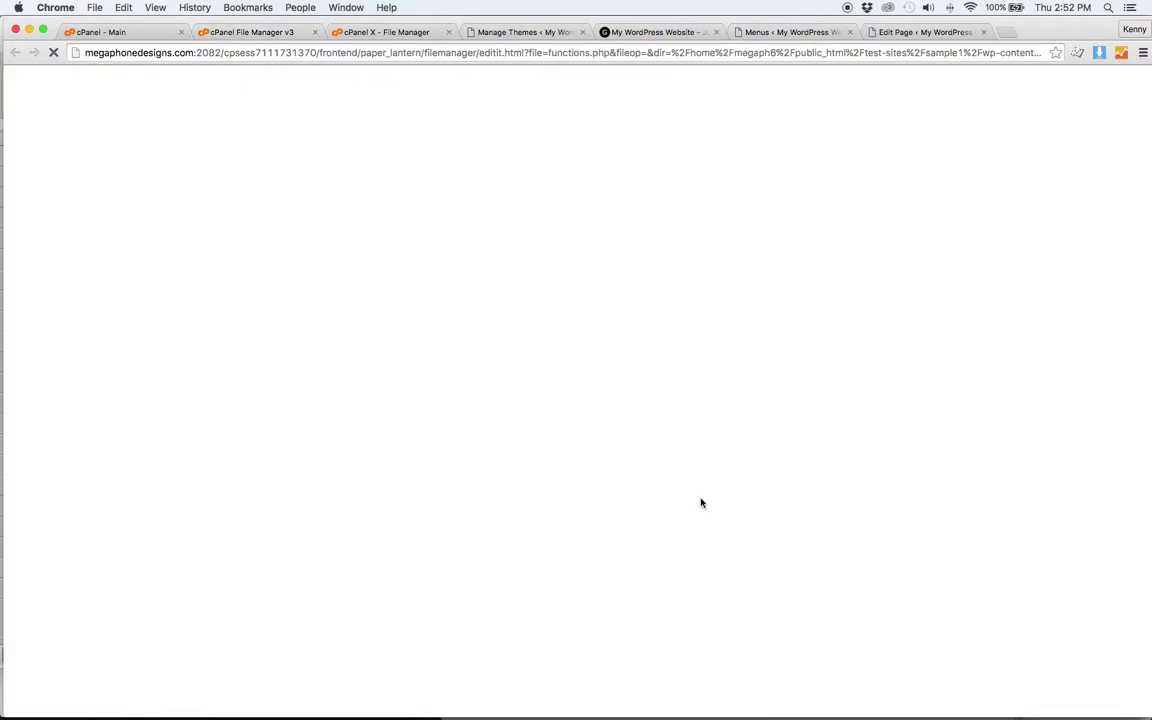
# - Duplicate the home-top register_sidebar block directly below the original
pyautogui.scroll(-15, 300, 225)
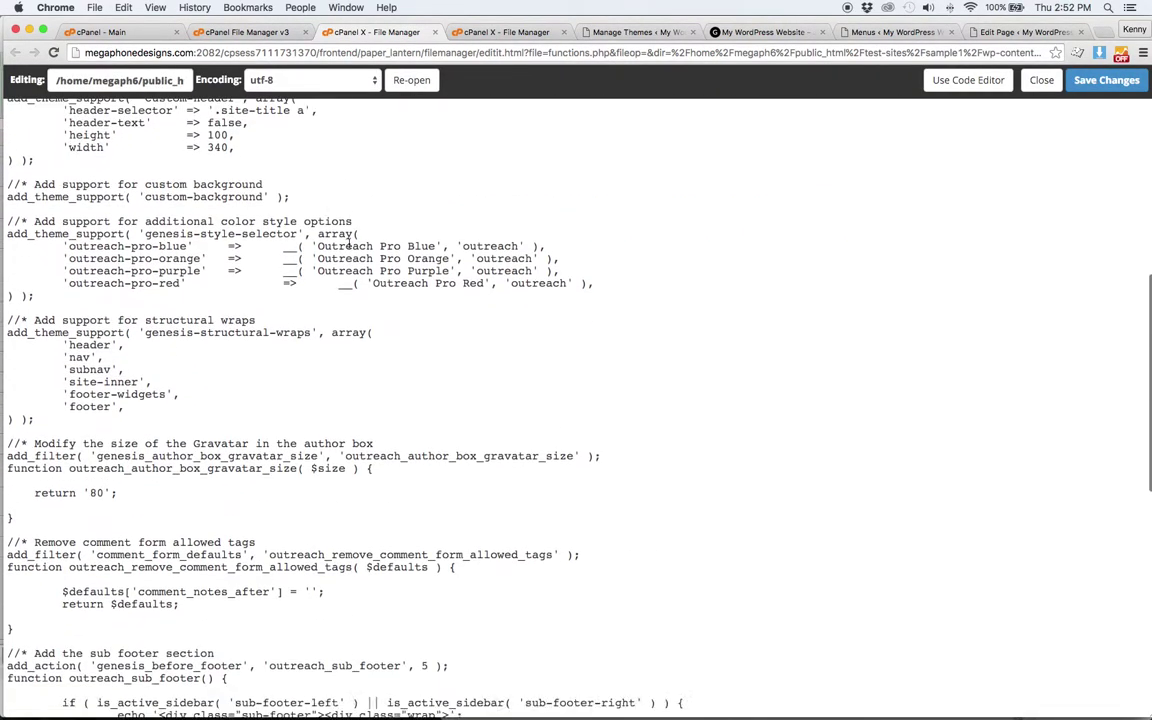
pyautogui.scroll(-5, 292, 240)
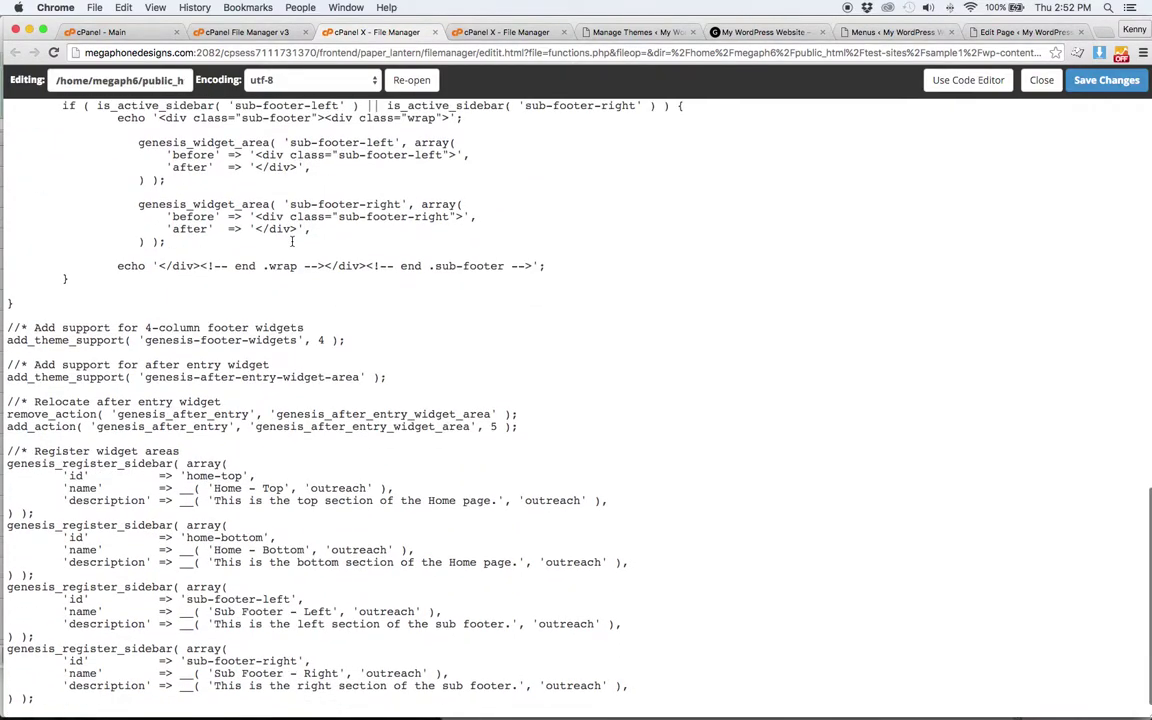
pyautogui.moveTo(62, 512); pyautogui.dragTo(3, 449)
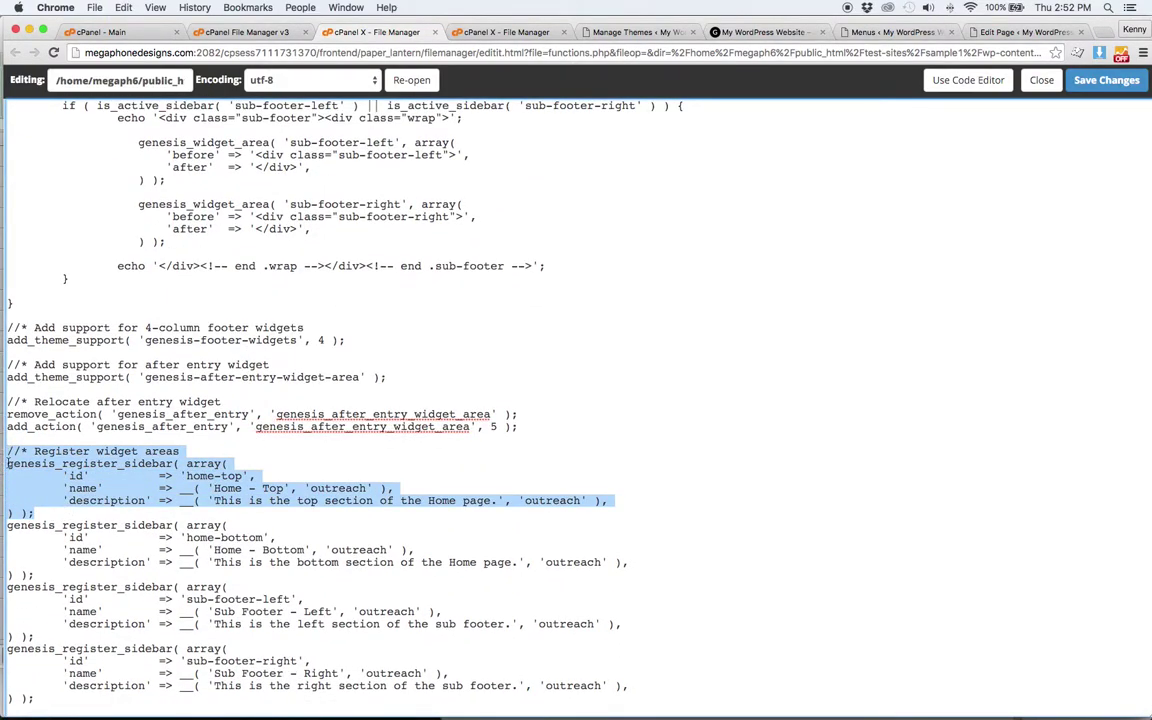
pyautogui.click(54, 512)
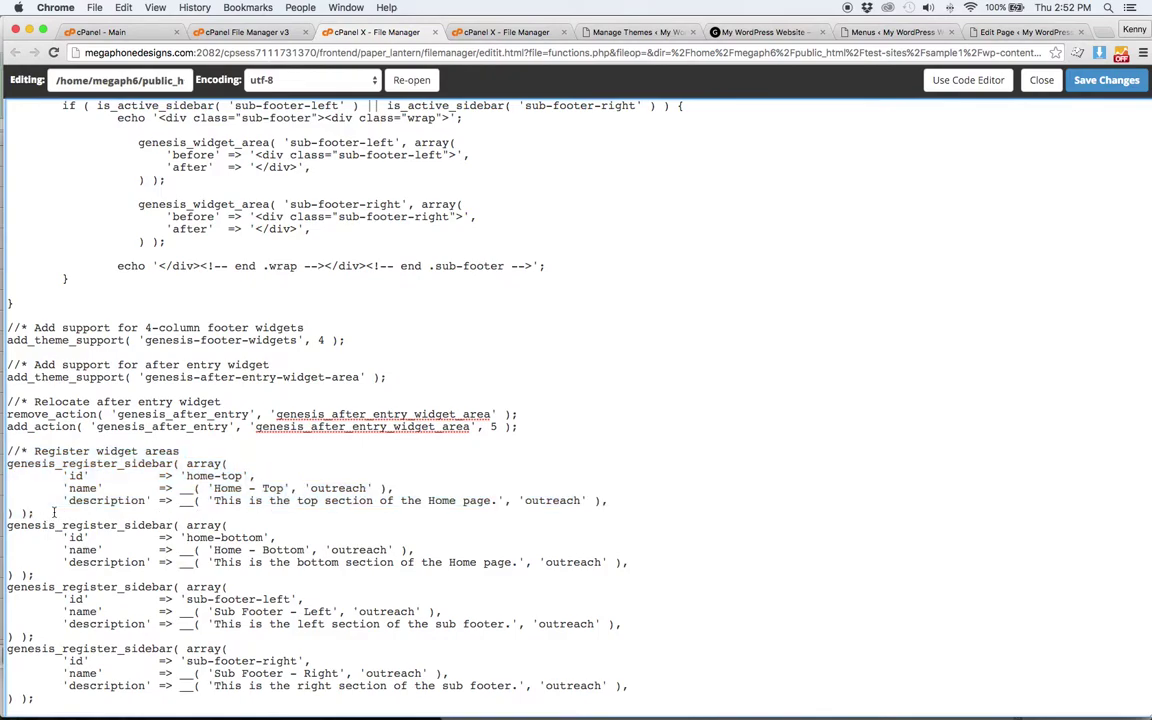
pyautogui.press('Return')
pyautogui.press('Return')
pyautogui.press('super+v')
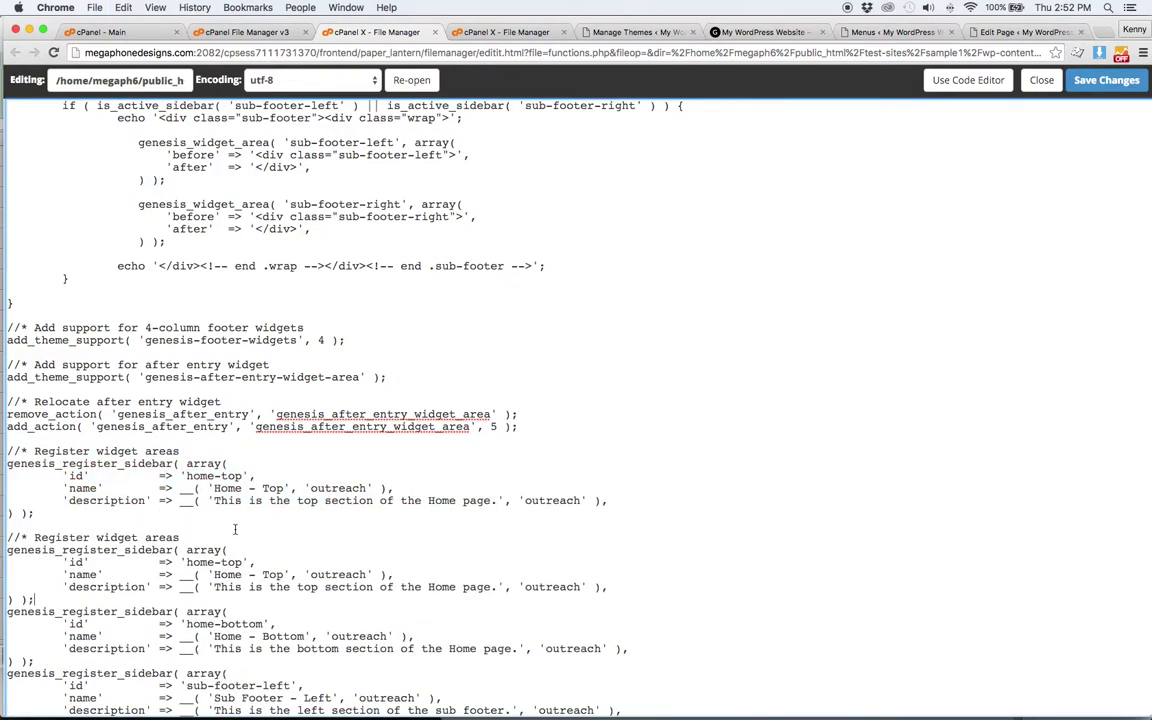
pyautogui.scroll(-3, 235, 529)
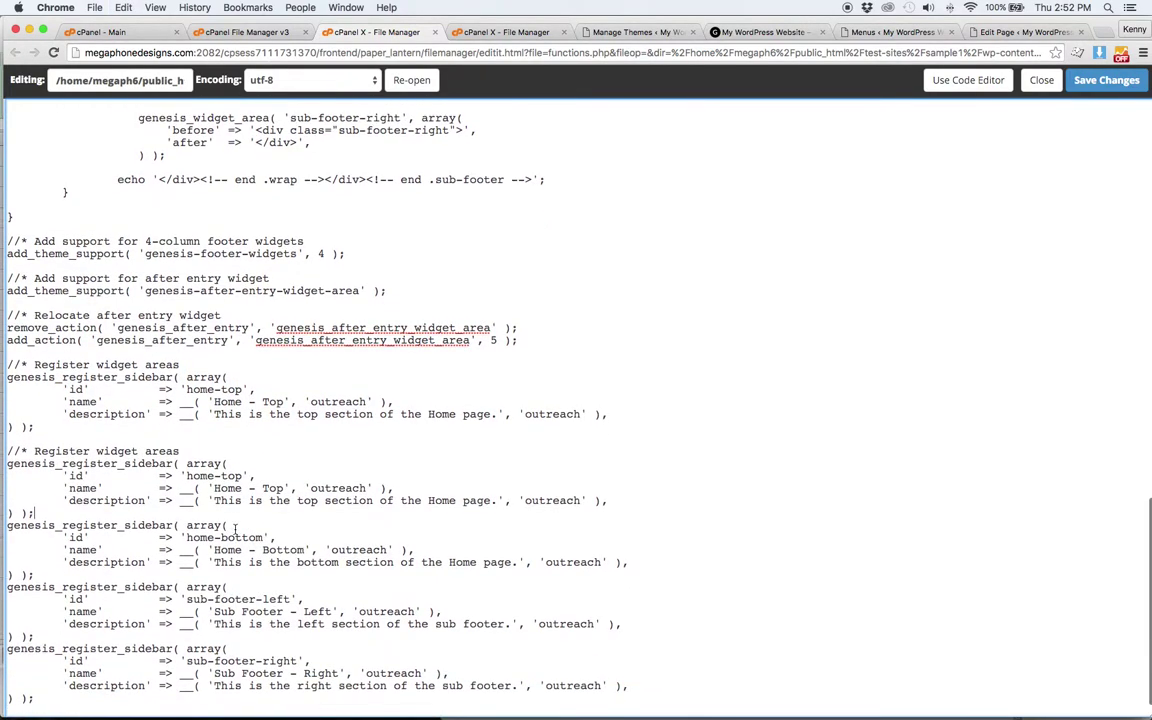
# - Rename the copy to id home-middle, name 'Home - Middle', description middle, and save functions.php
pyautogui.doubleClick(231, 476)
pyautogui.write('mid')
pyautogui.doubleClick(278, 488)
pyautogui.write('Middle')
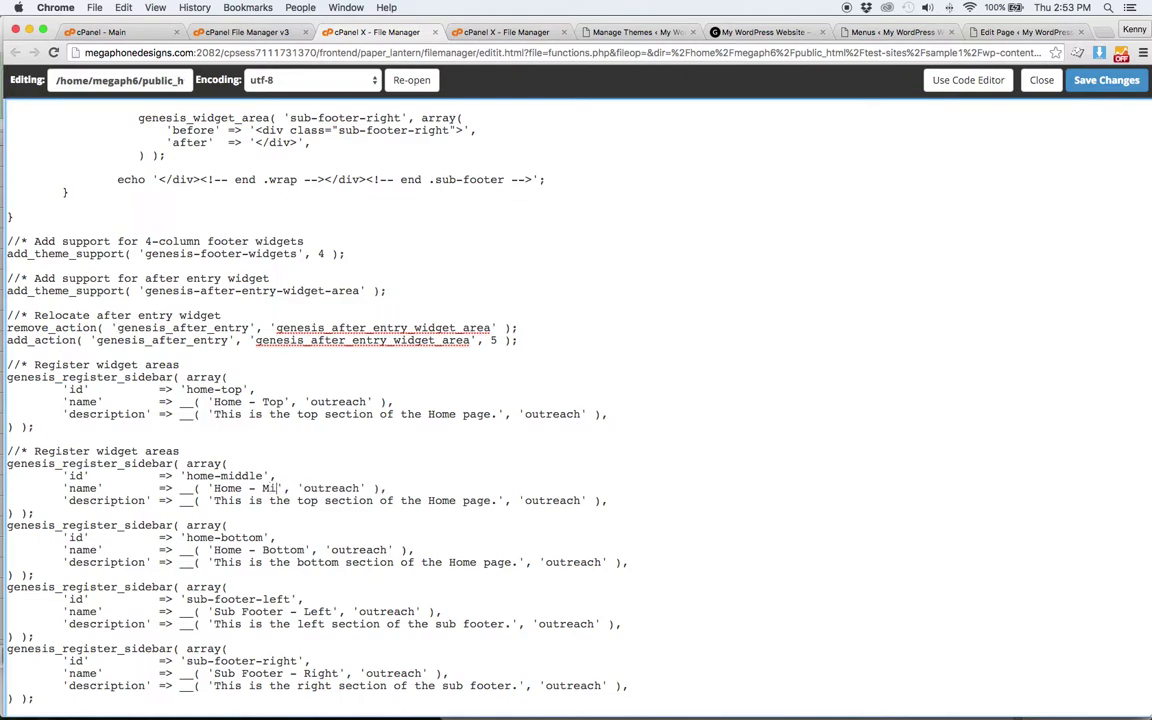
pyautogui.doubleClick(309, 503)
pyautogui.write('middle')
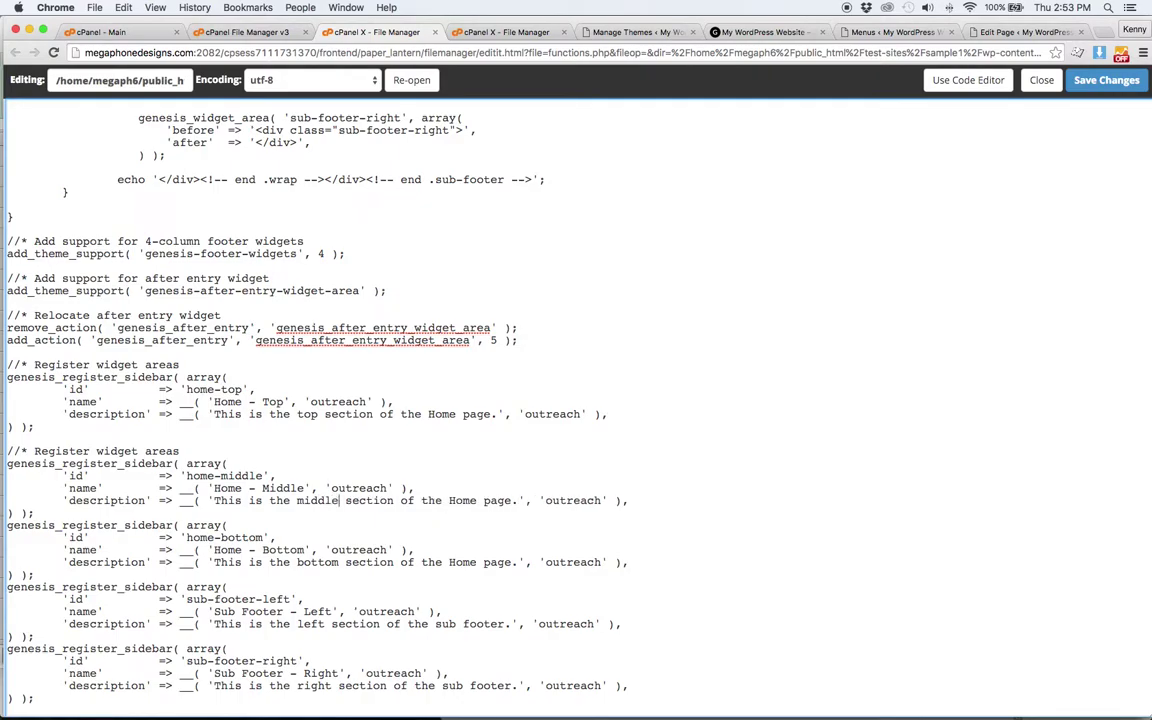
pyautogui.press('super+s')
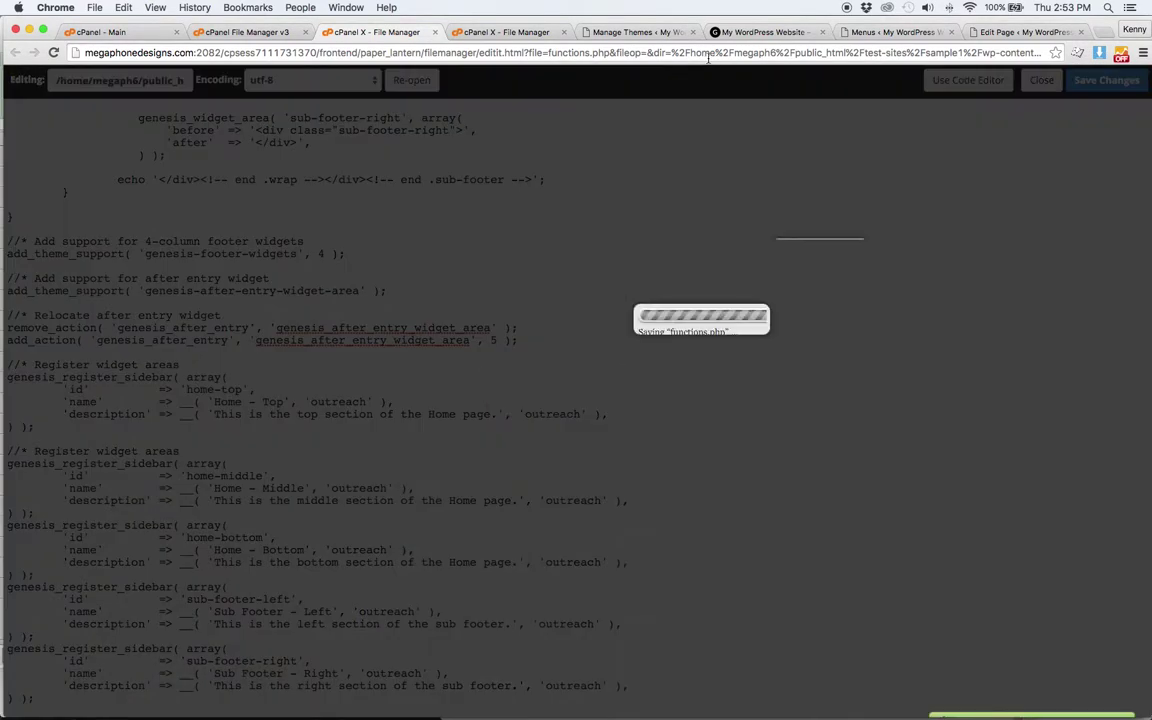
pyautogui.click(621, 32)
# - Add a Text widget titled 'Home Middle' with content 'More Text' to Home - Middle and save
pyautogui.click(29, 332)
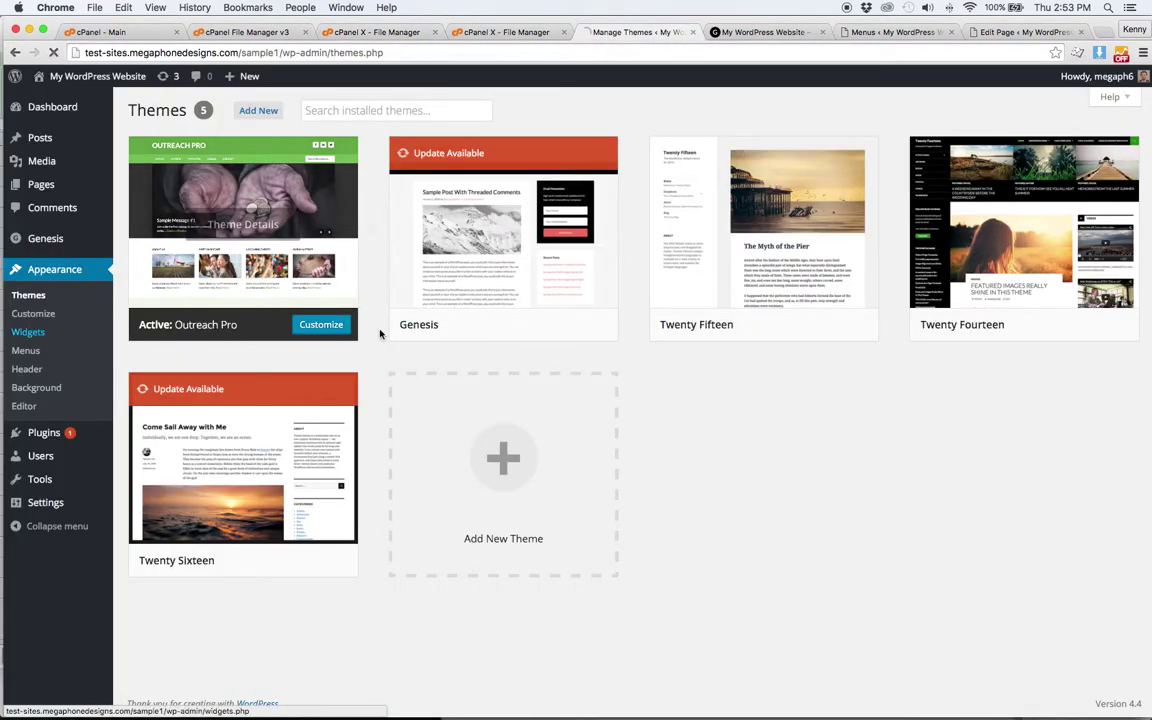
pyautogui.click(758, 427)
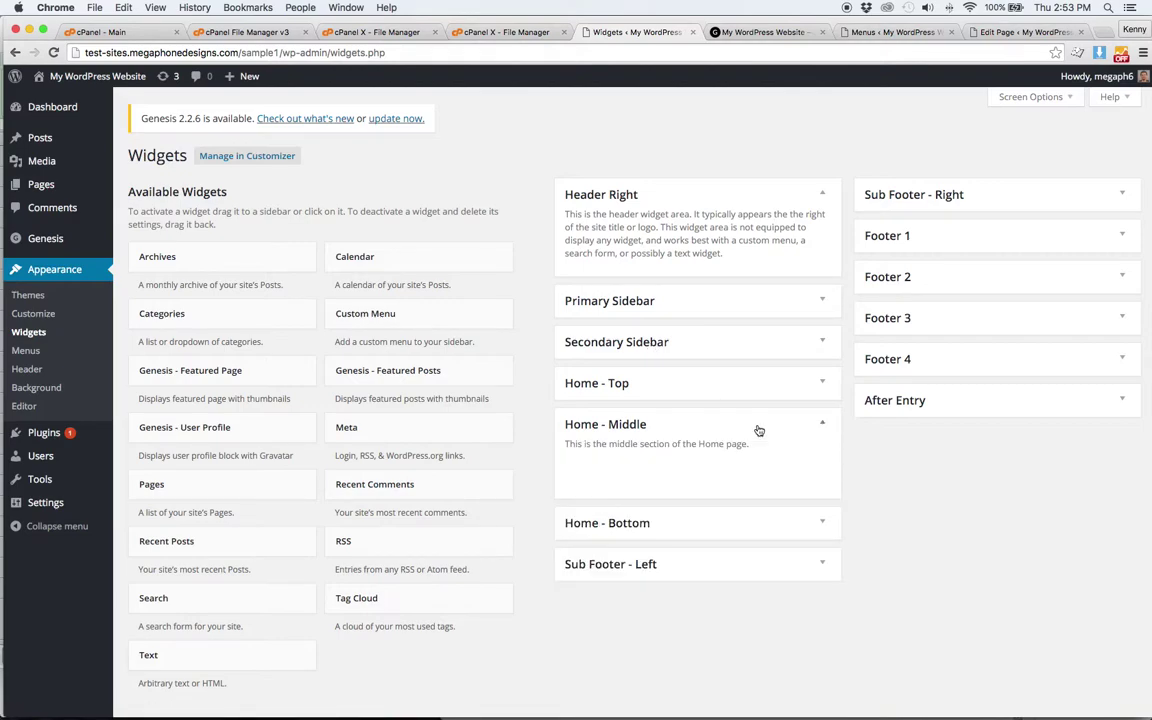
pyautogui.moveTo(150, 656); pyautogui.dragTo(648, 464)
pyautogui.click(662, 526)
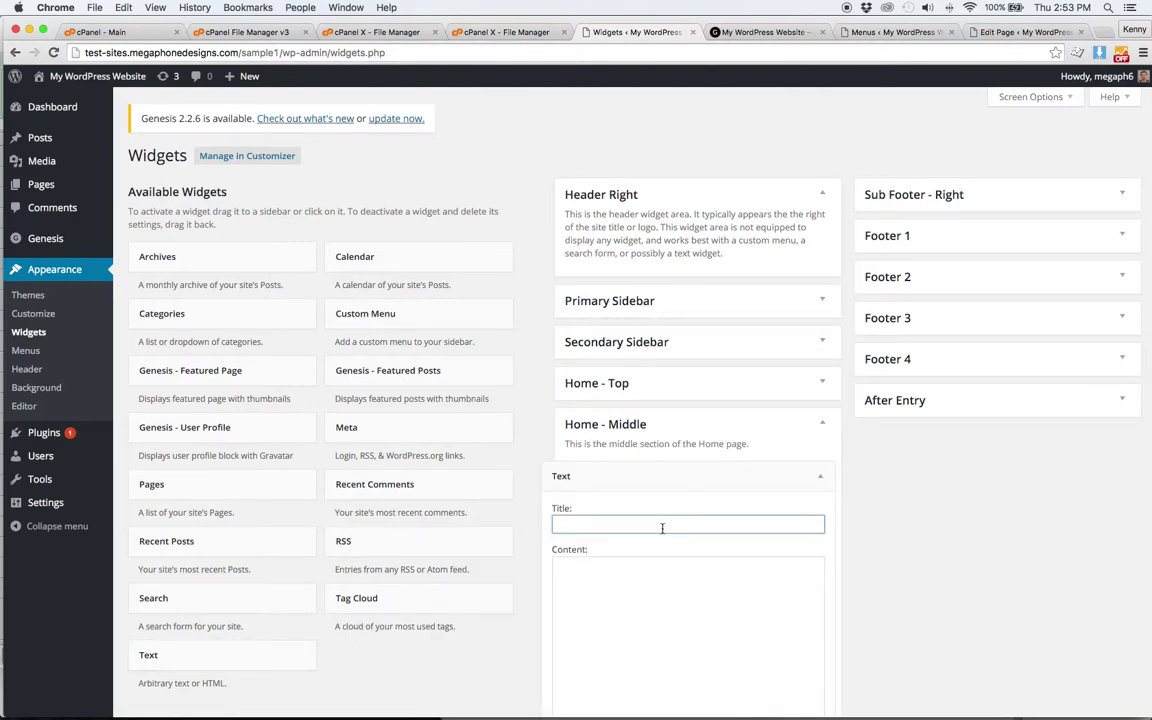
pyautogui.write('Home Middle')
pyautogui.press('Tab')
pyautogui.write('More Text')
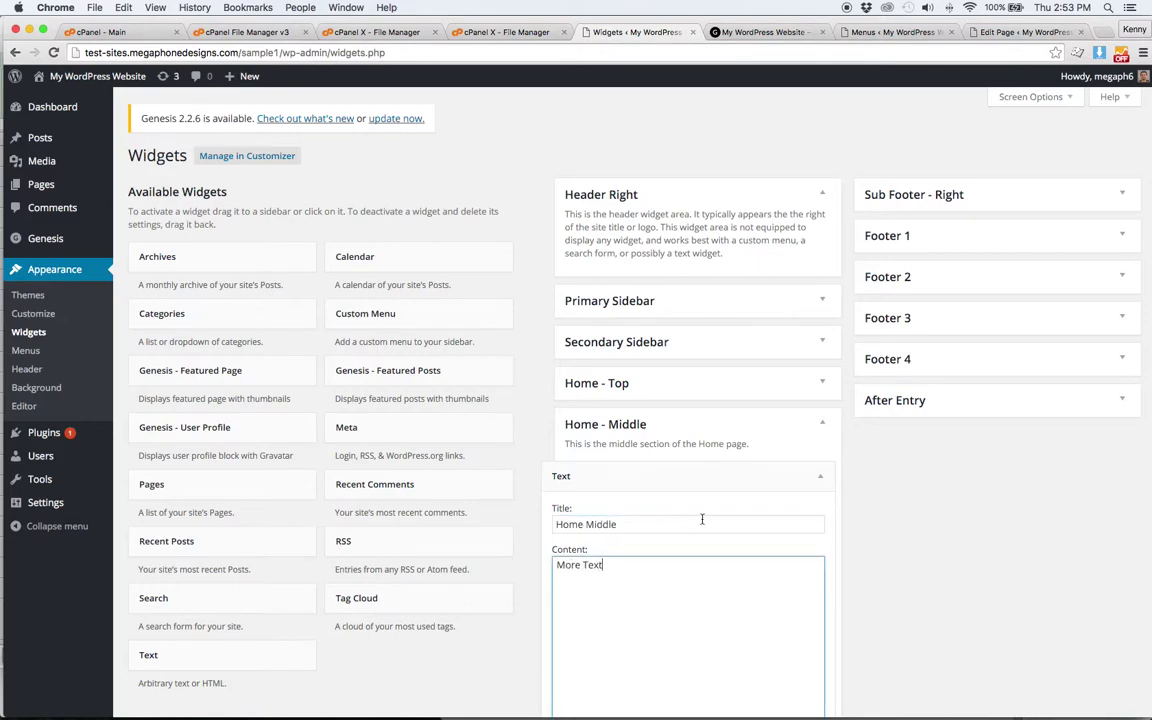
pyautogui.scroll(-3, 754, 567)
pyautogui.click(807, 639)
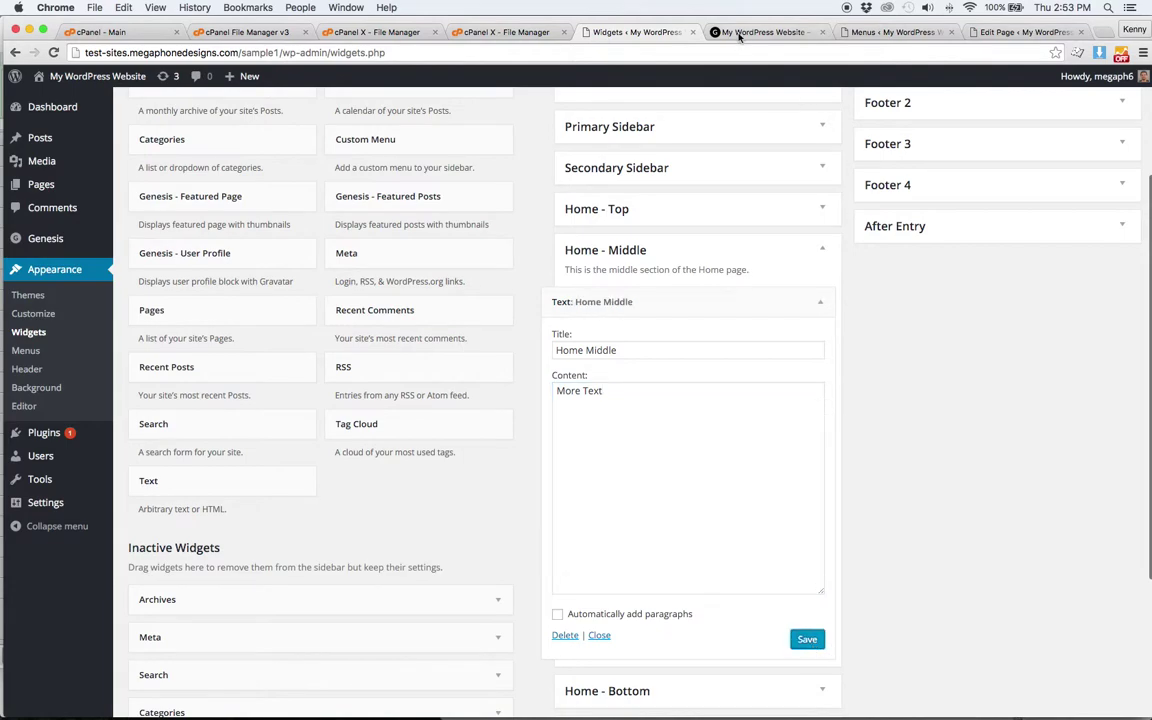
# - Reload the live site to see the new widget, then return to the functions.php editor
pyautogui.click(765, 32)
pyautogui.click(53, 52)
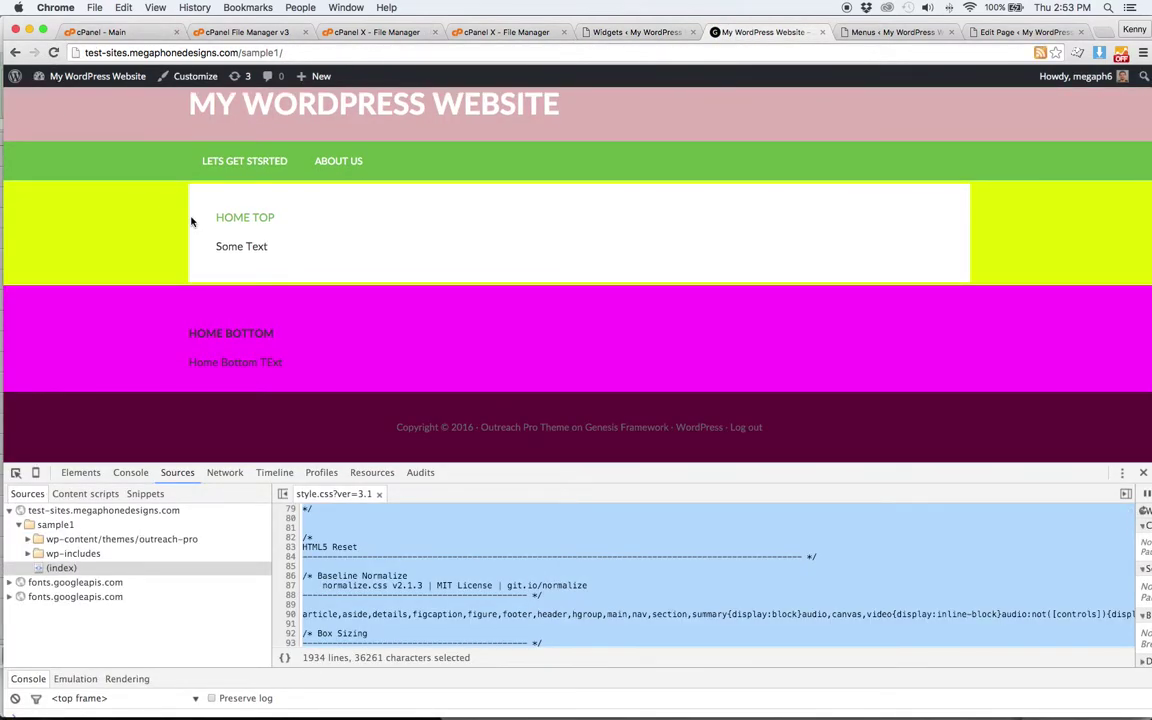
pyautogui.click(357, 30)
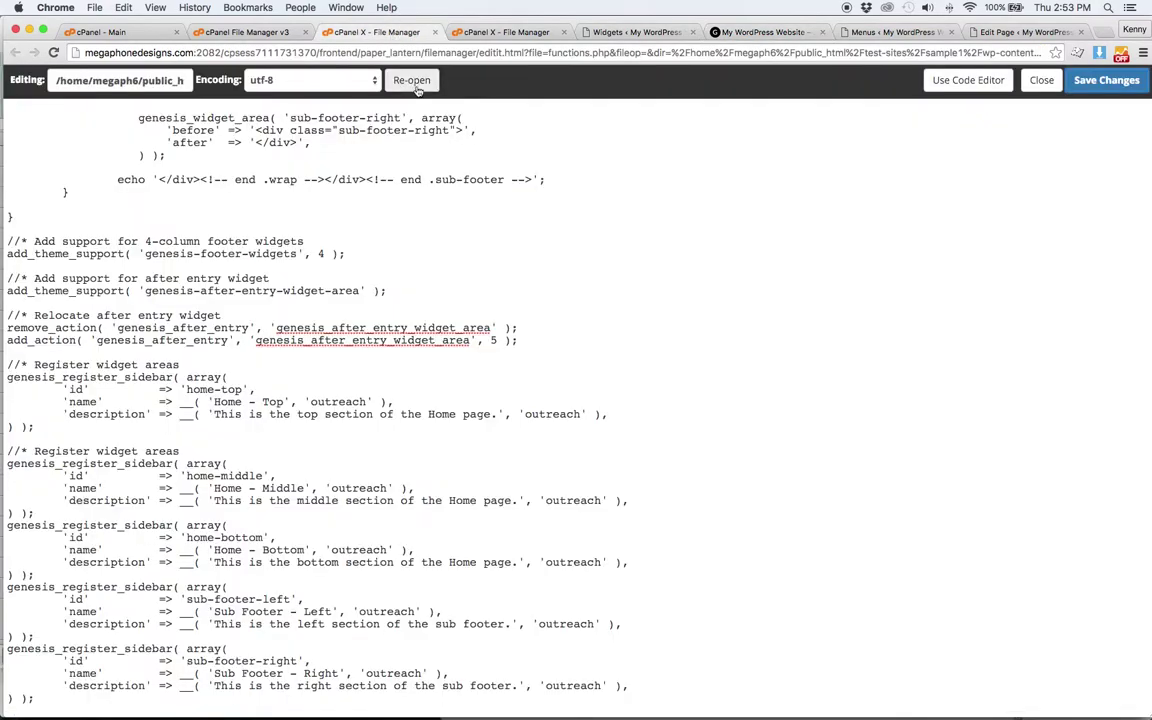
# - Open outreach-pro's front-page.php in the File Manager text editor
pyautogui.click(226, 36)
pyautogui.rightClick(372, 296)
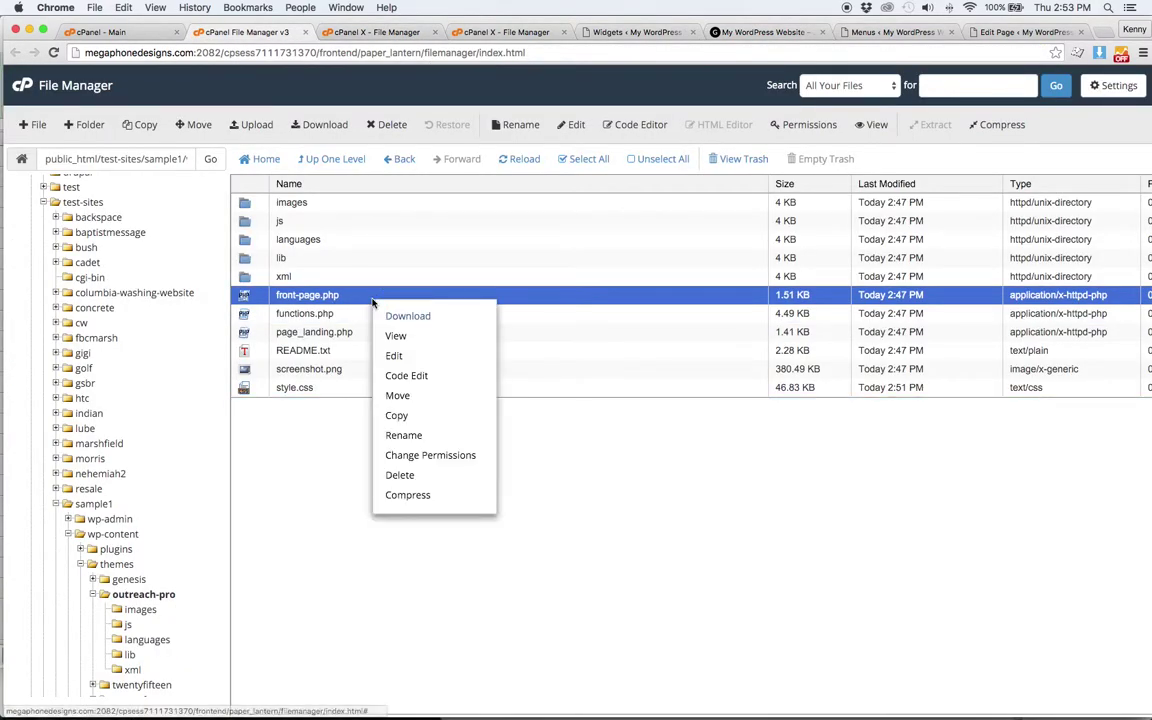
pyautogui.click(393, 356)
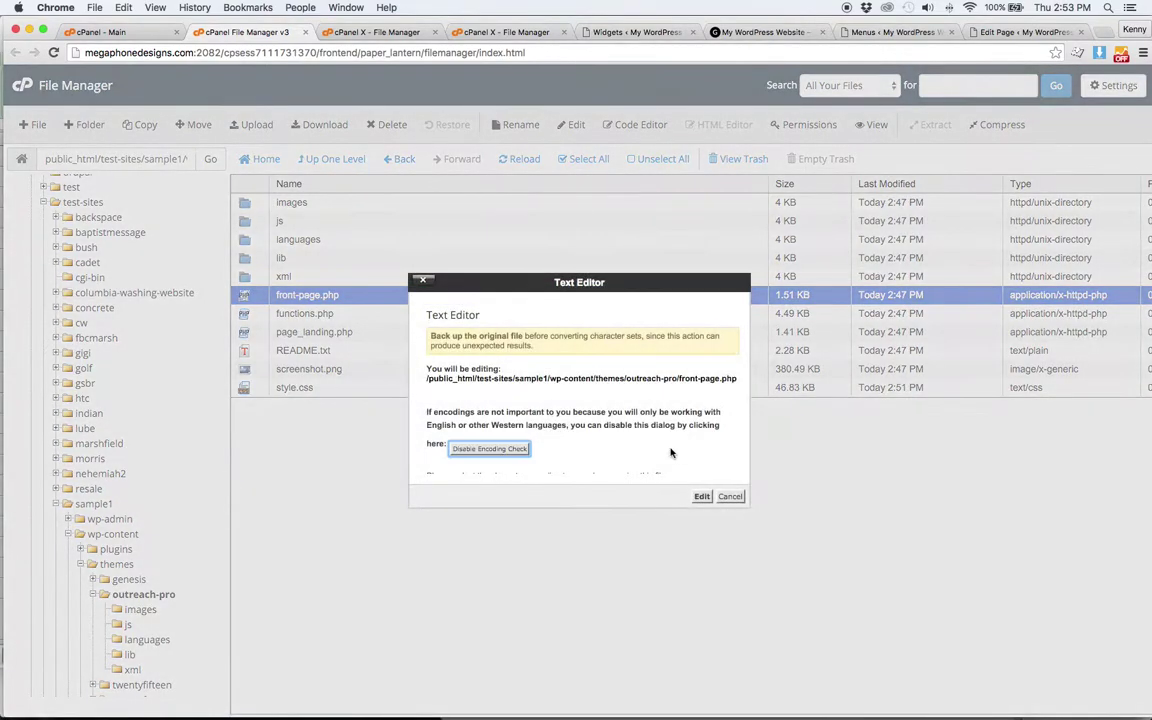
pyautogui.click(701, 497)
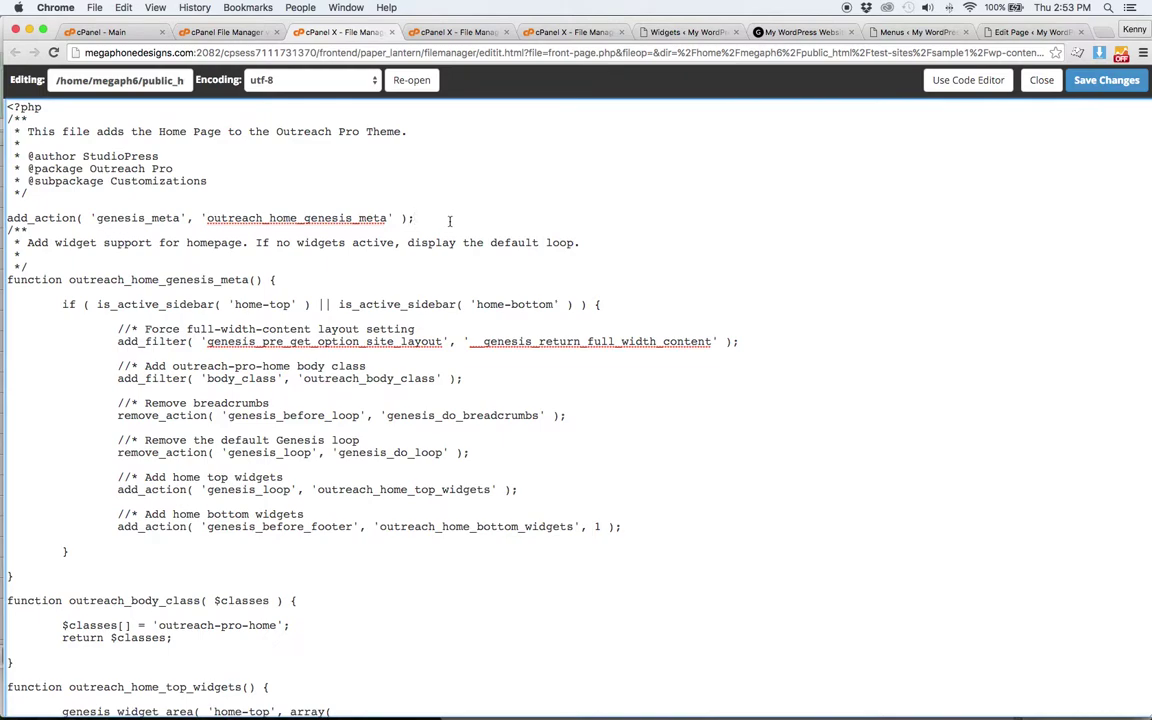
# - Add a 'home-middle' sidebar check alongside 'home-top' in the front-page.php if condition
pyautogui.scroll(-5, 449, 221)
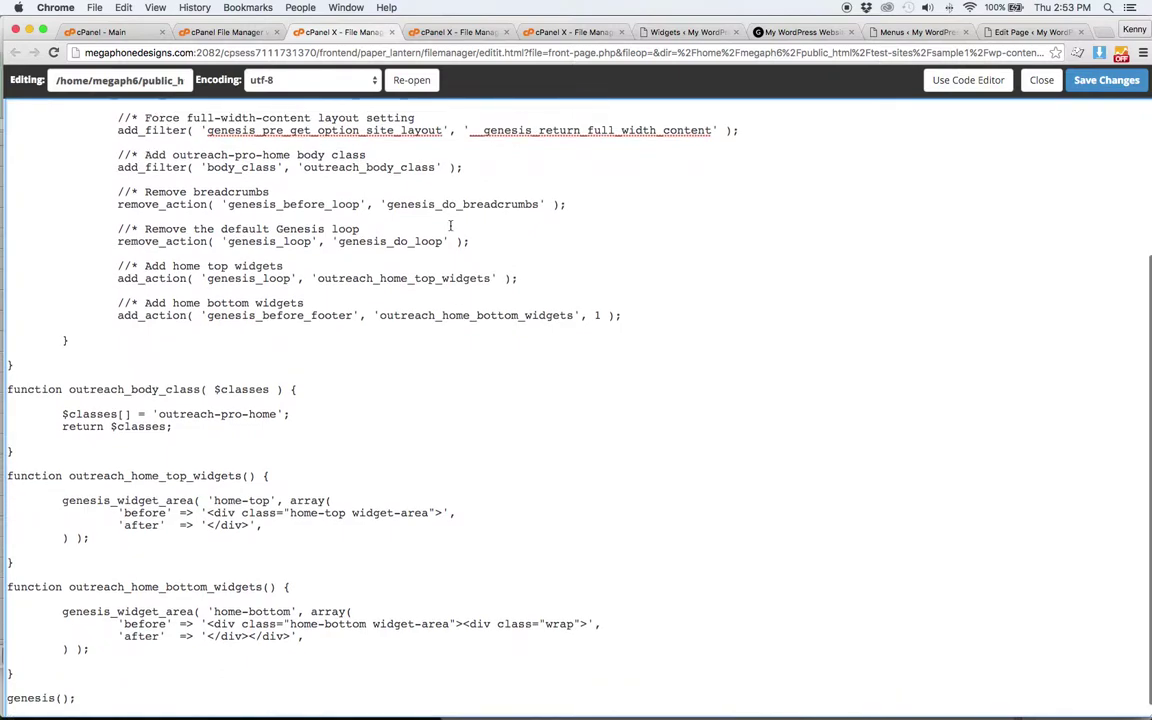
pyautogui.scroll(5, 333, 404)
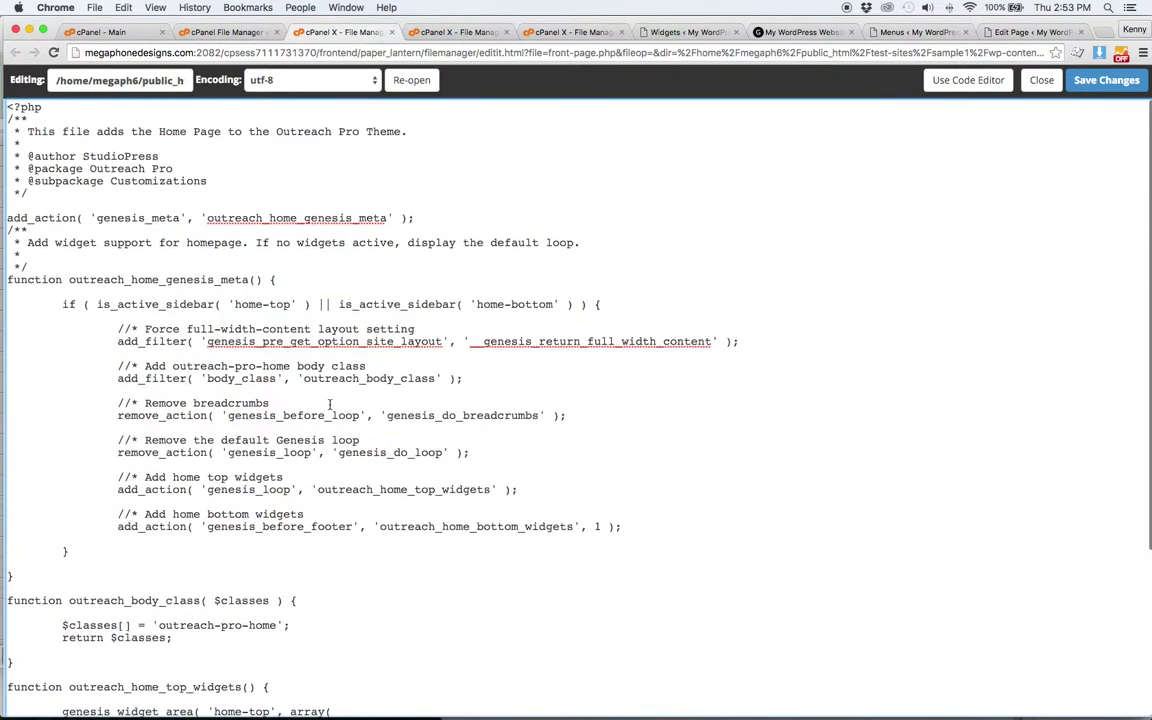
pyautogui.press('super+f')
pyautogui.write('top')
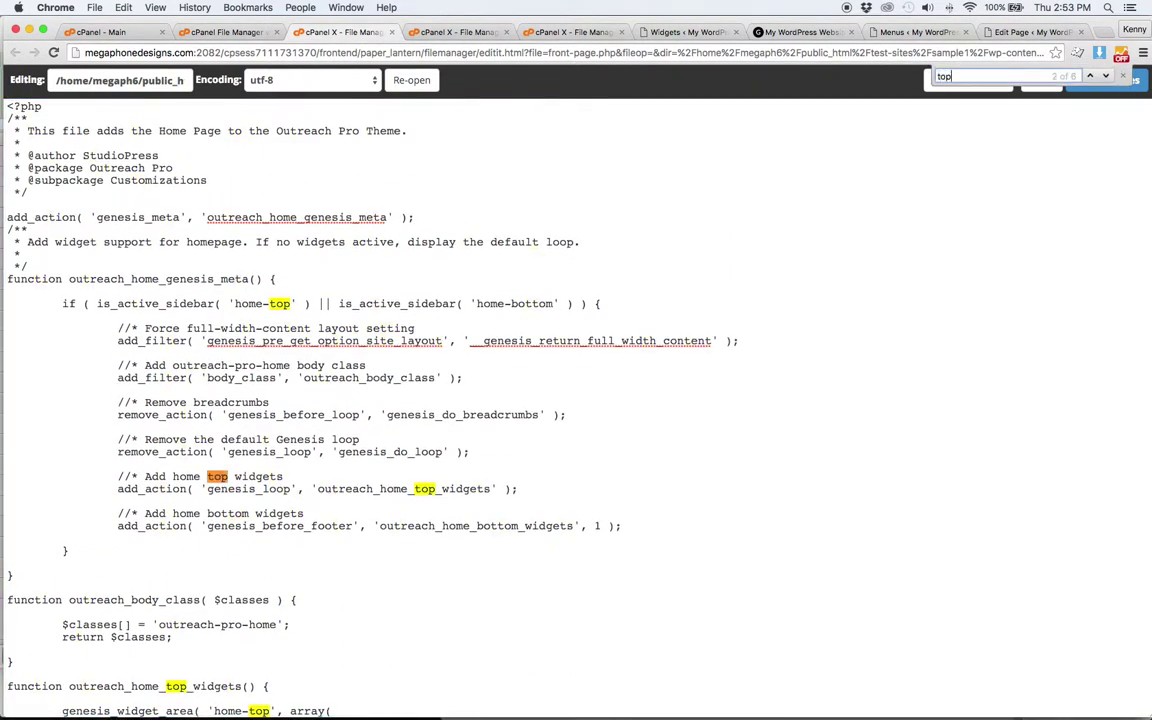
pyautogui.moveTo(328, 303); pyautogui.dragTo(99, 306)
pyautogui.press('super+c')
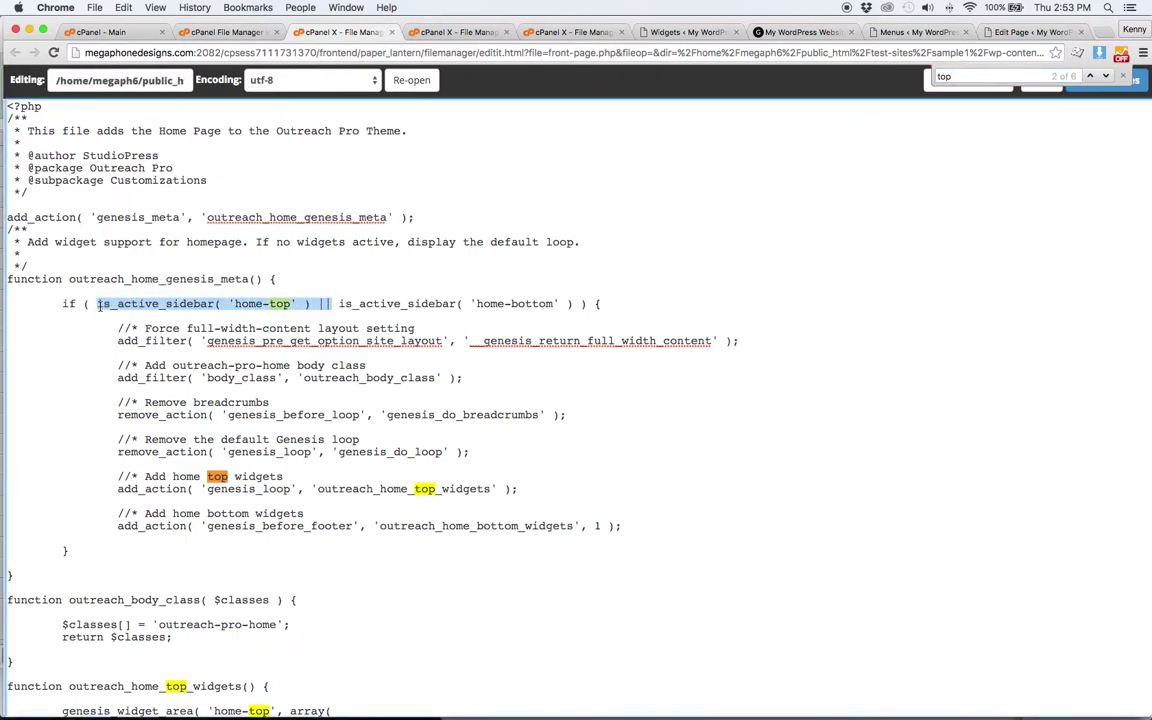
pyautogui.click(333, 303)
pyautogui.press('super+v')
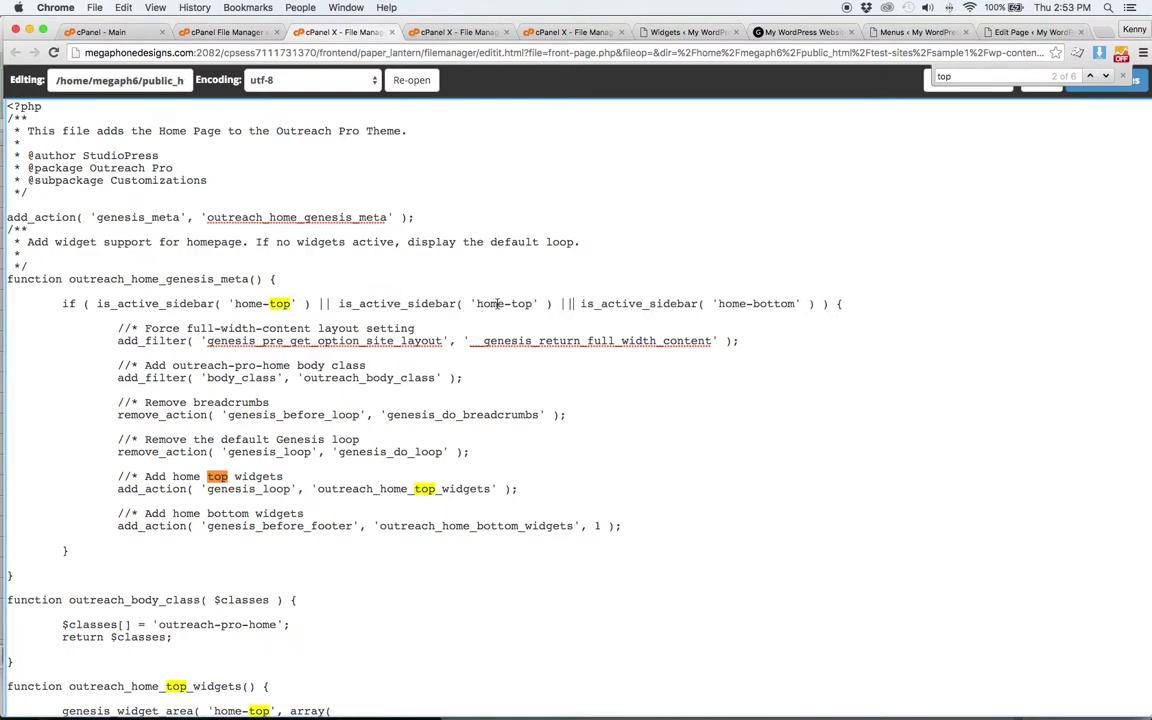
pyautogui.doubleClick(518, 303)
pyautogui.write('middle')
# - Duplicate the home top widgets comment and add_action line, renaming the comment to 'Add home middle widgets'
pyautogui.moveTo(523, 486); pyautogui.dragTo(5, 474)
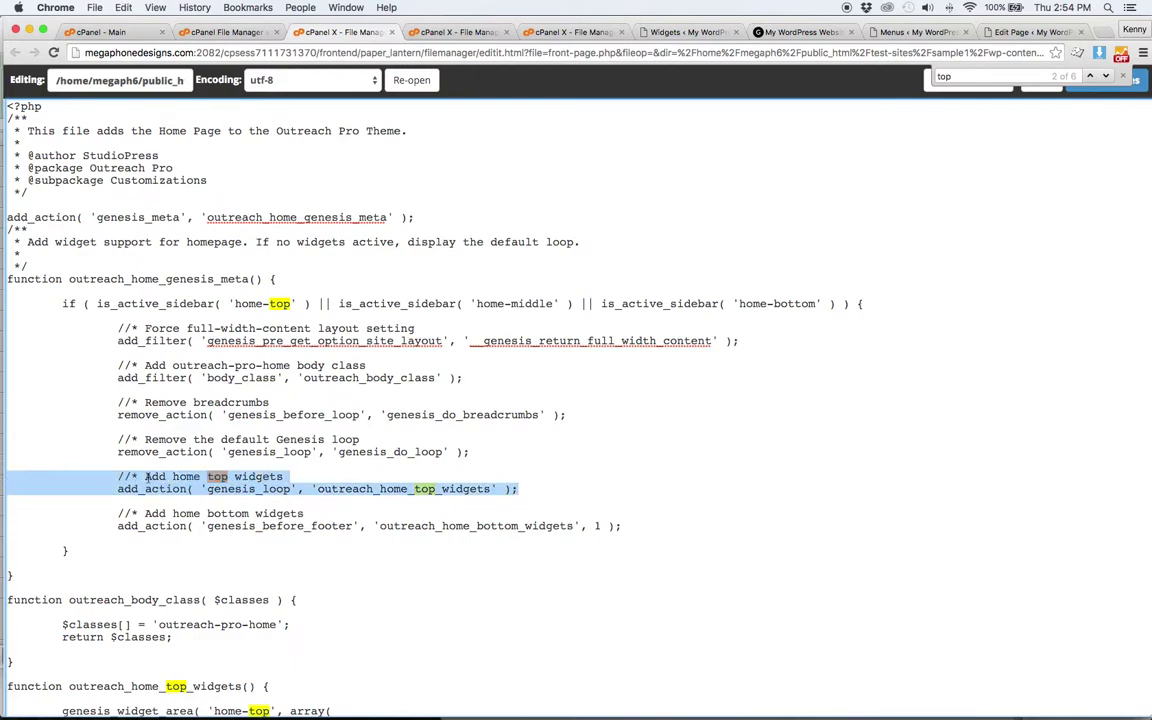
pyautogui.click(536, 491)
pyautogui.press('Return')
pyautogui.press('Return')
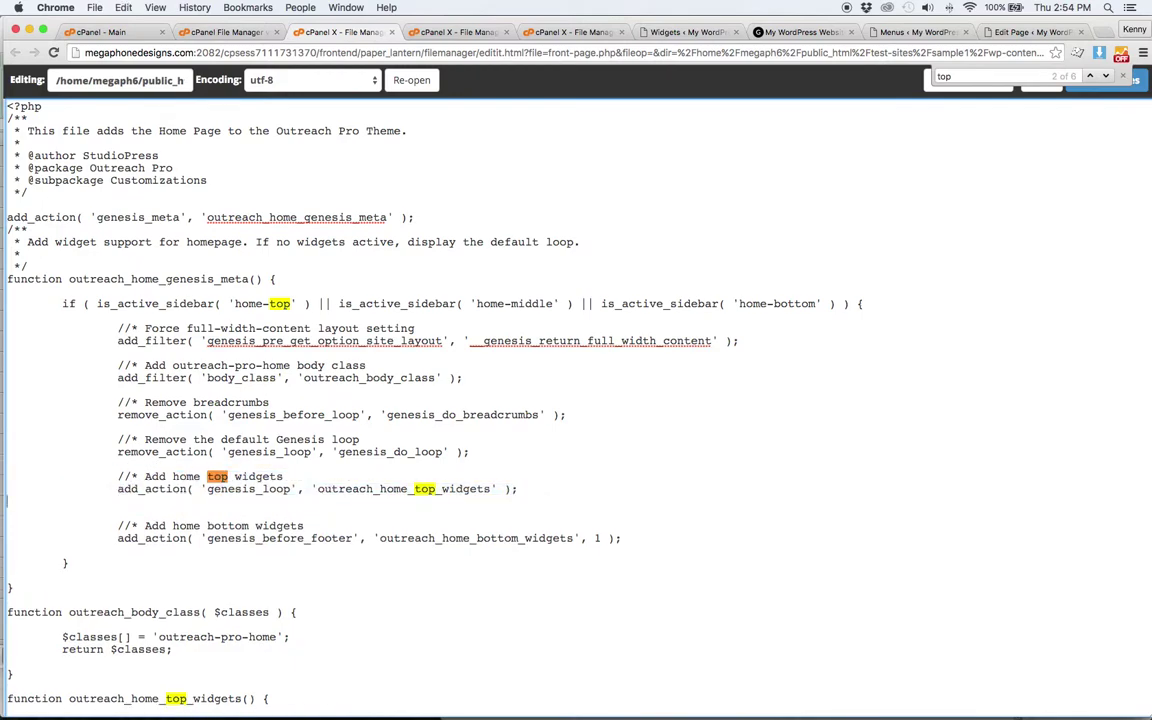
pyautogui.write("// Add home top widgets \t\tadd_action( 'genesis_loop', 'outreach_home_top_widgets' );")
pyautogui.doubleClick(218, 513)
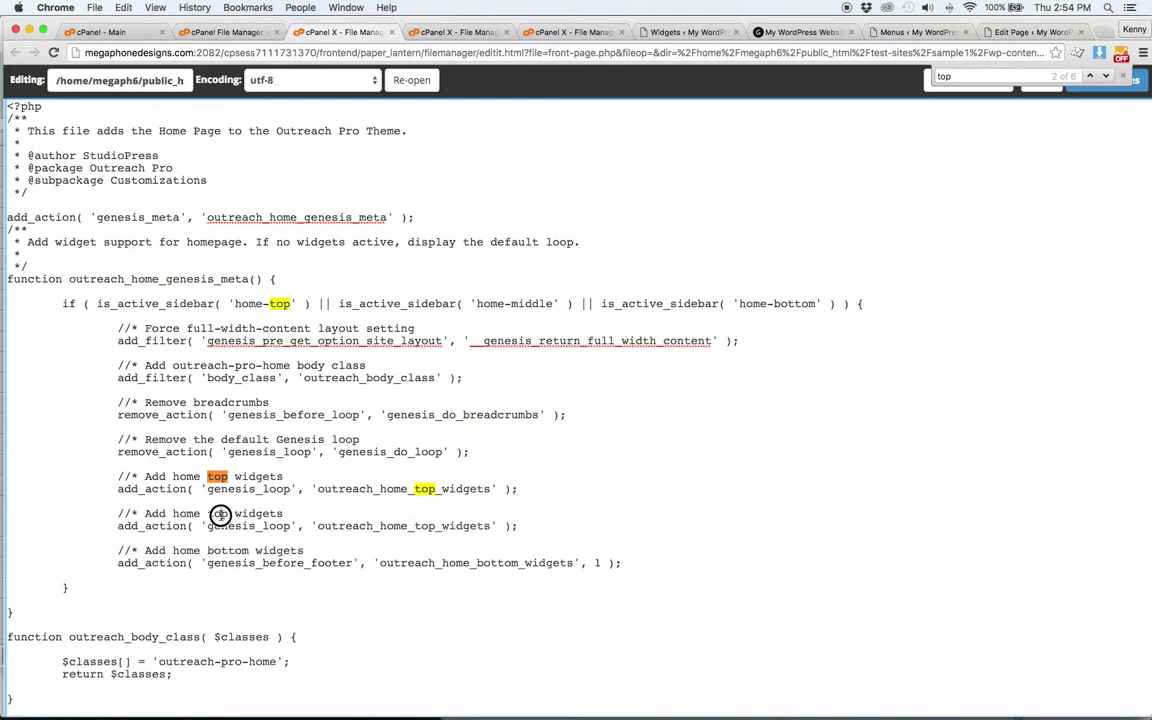
pyautogui.write('middle')
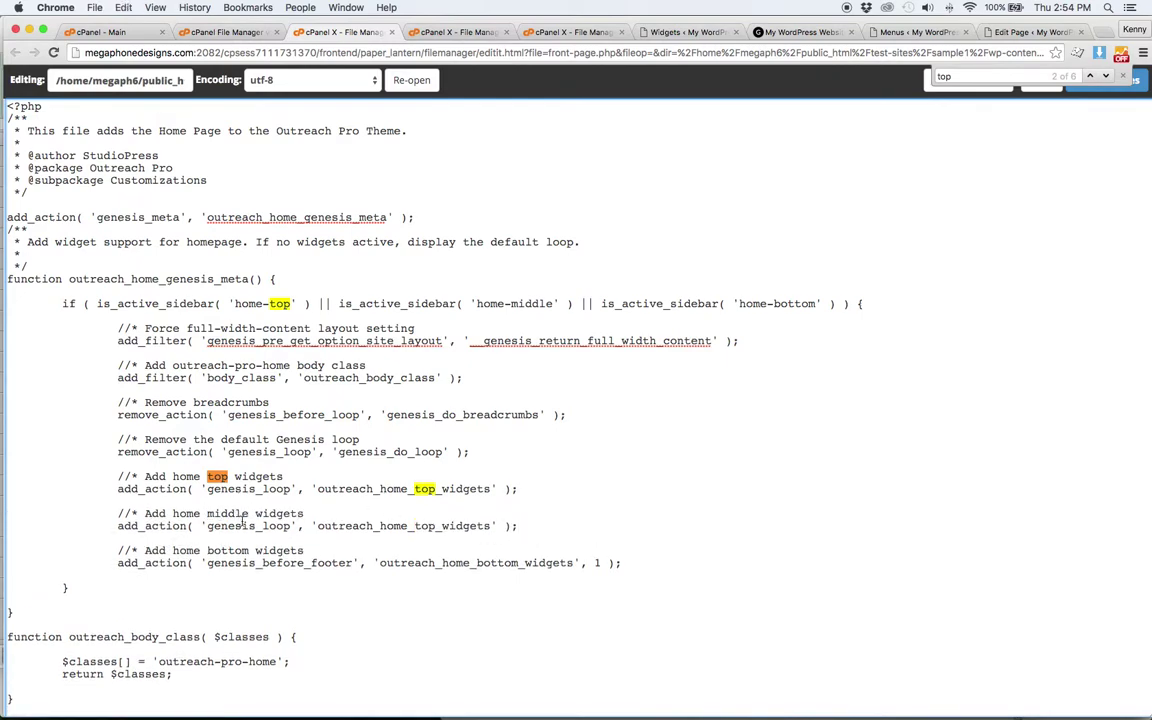
# - Change the copied hook's function name to outreach_home_middle_widgets
pyautogui.click(437, 527)
pyautogui.press('BackSpace')
pyautogui.press('BackSpace')
pyautogui.press('BackSpace')
pyautogui.write('middle')
pyautogui.scroll(-5, 441, 492)
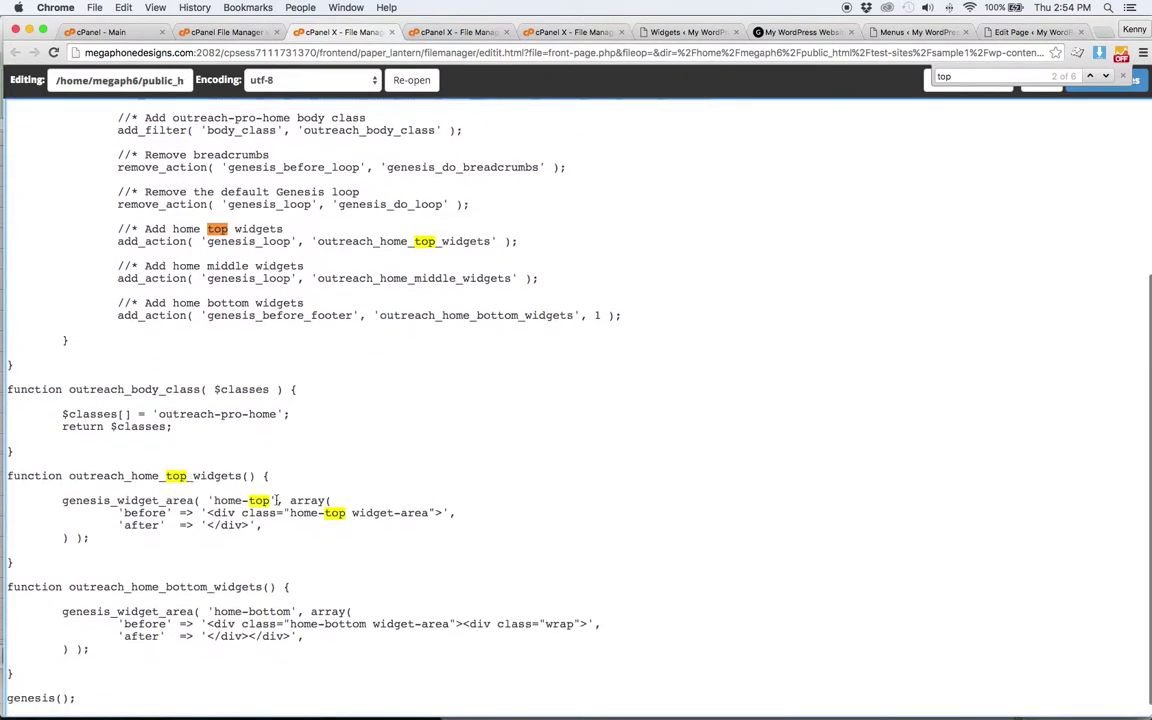
# - Paste a duplicate of the top widgets function and change its home-top references to home-middle
pyautogui.moveTo(46, 561); pyautogui.dragTo(8, 475)
pyautogui.press('super+c')
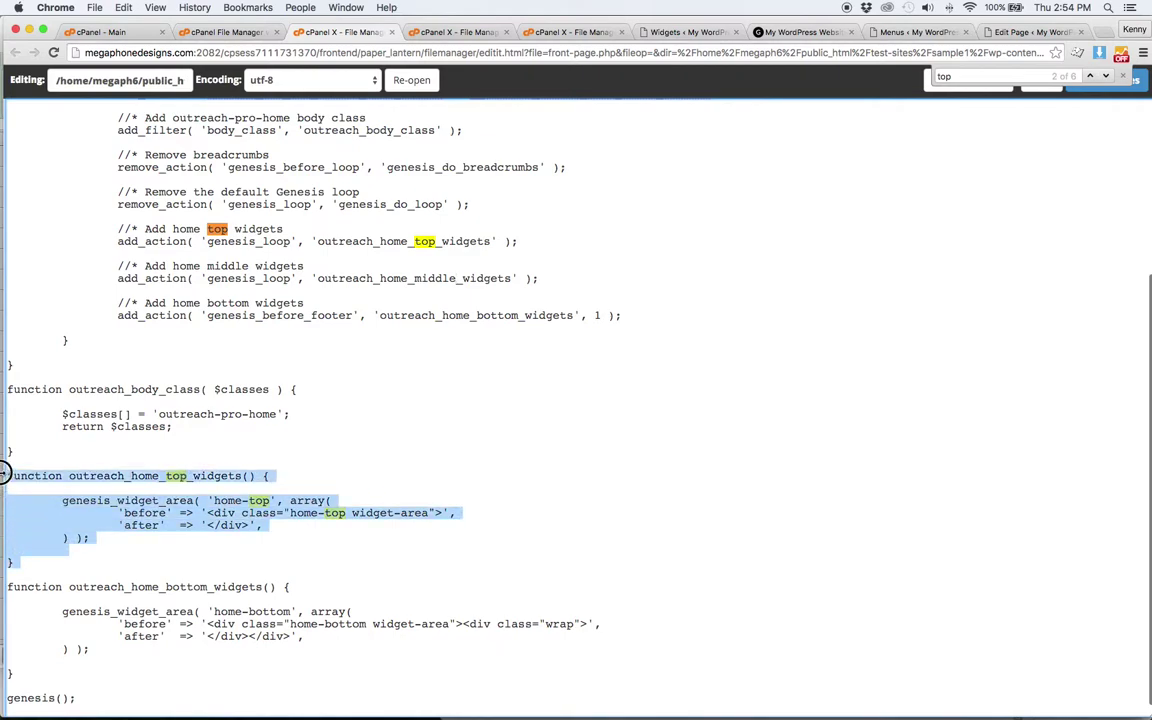
pyautogui.click(28, 564)
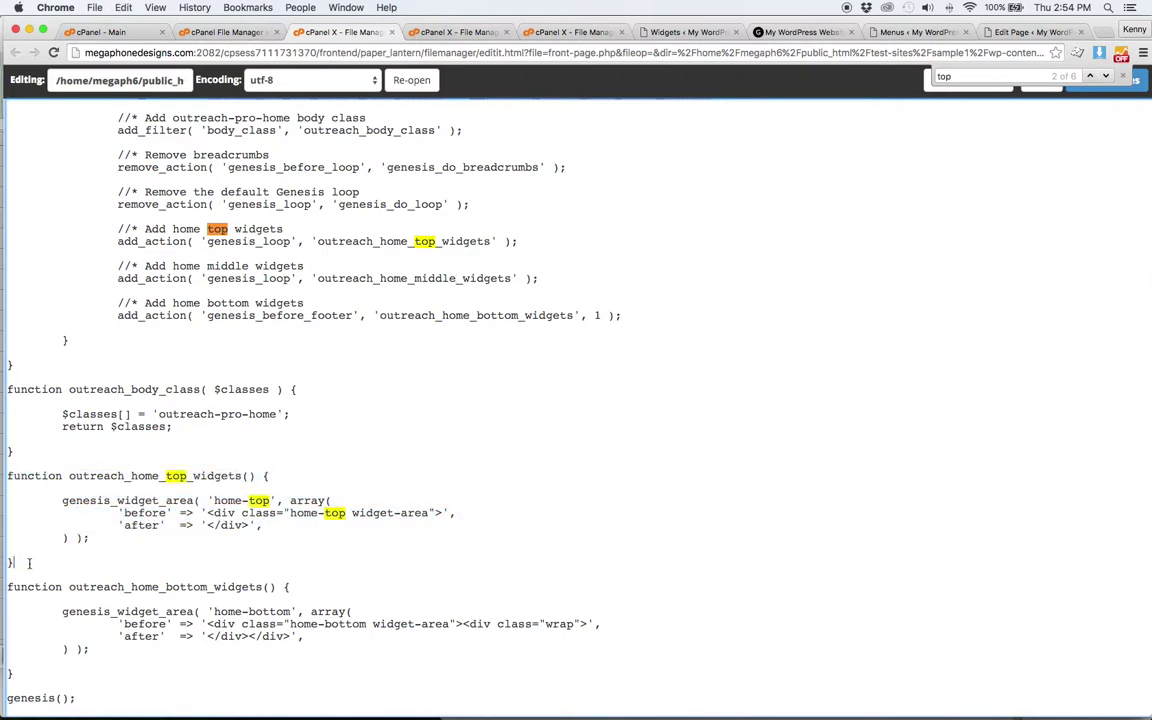
pyautogui.press('super+v')
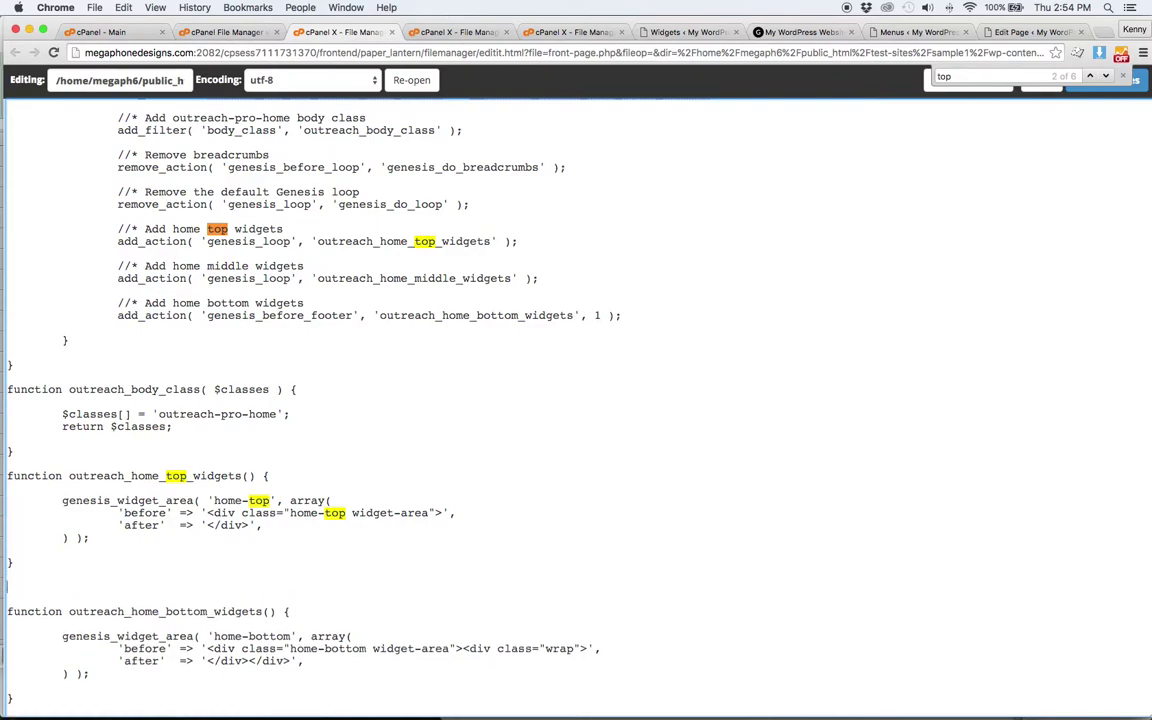
pyautogui.doubleClick(258, 611)
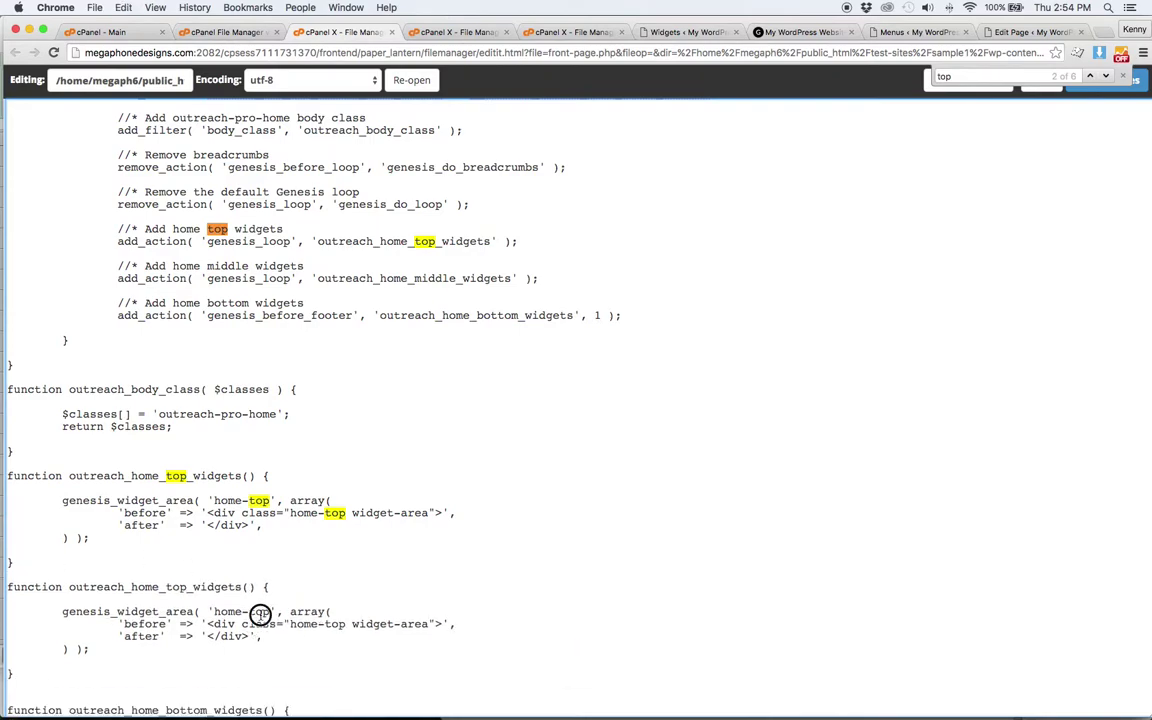
pyautogui.write('middle')
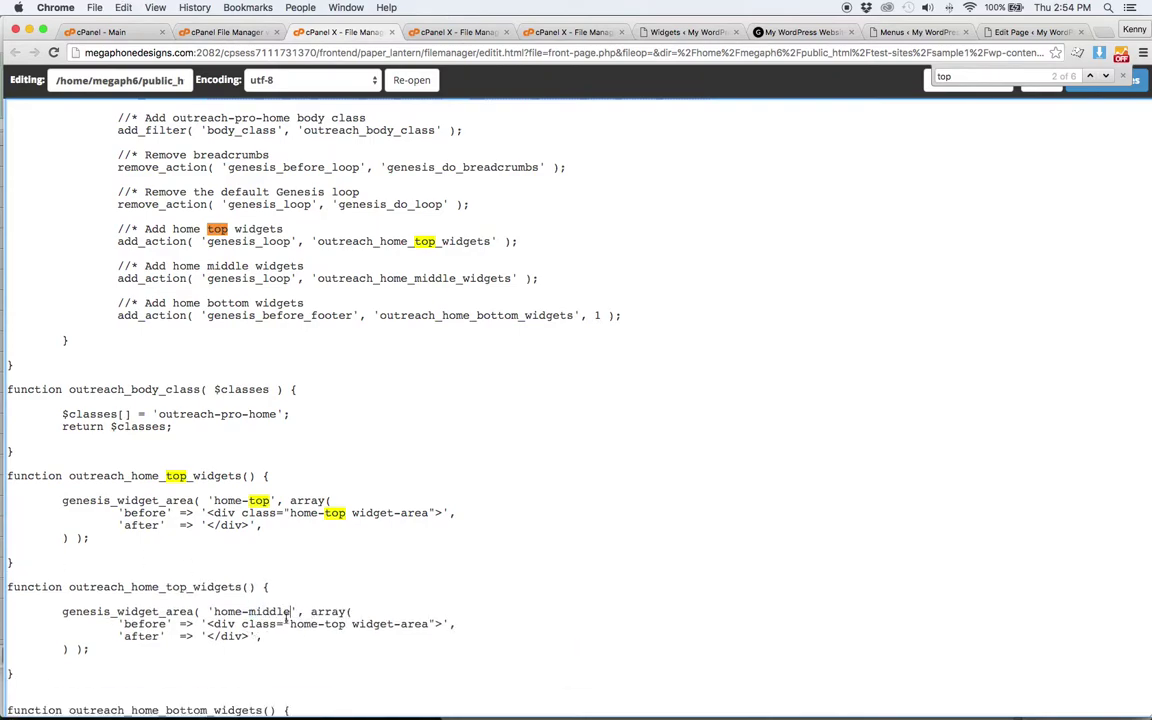
pyautogui.doubleClick(339, 623)
pyautogui.write('middle')
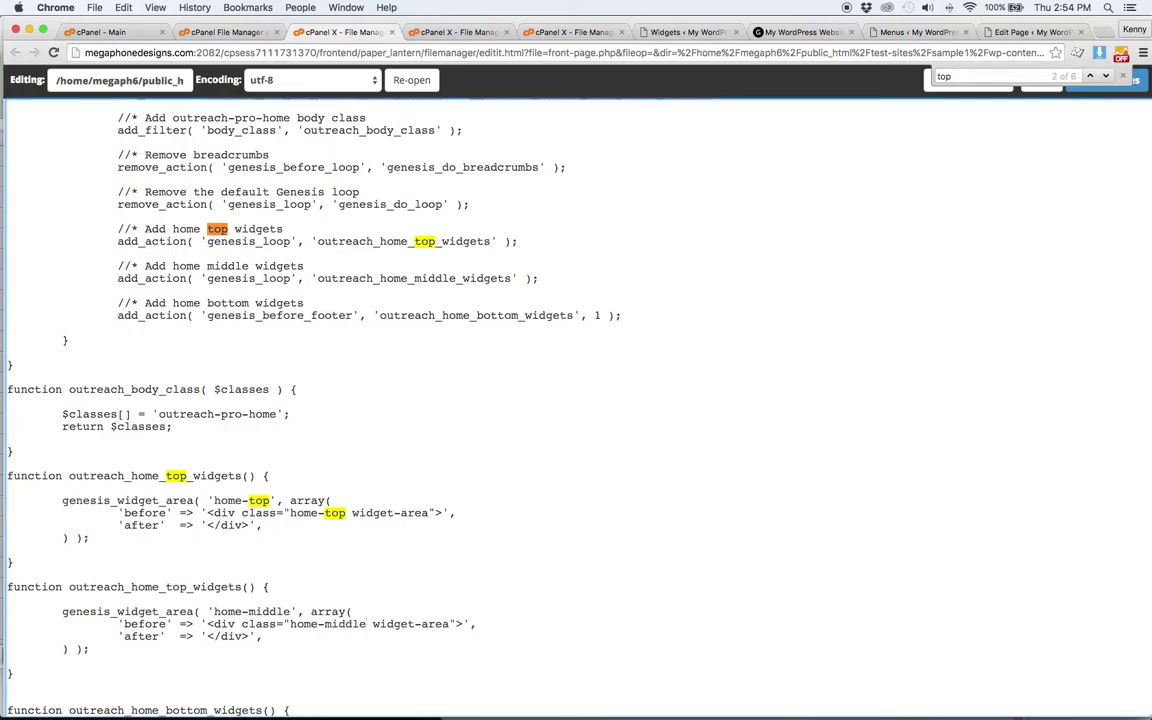
# - Save front-page.php and reload the live site to check the new widget area
pyautogui.click(1134, 89)
pyautogui.click(795, 32)
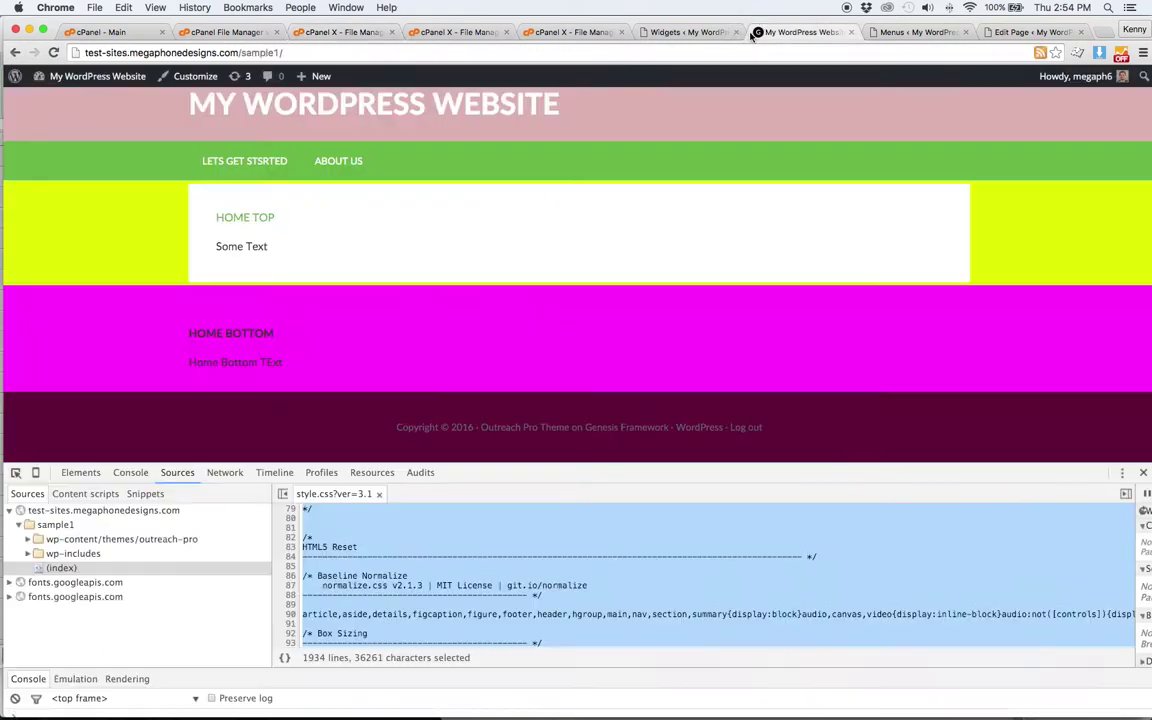
pyautogui.click(53, 52)
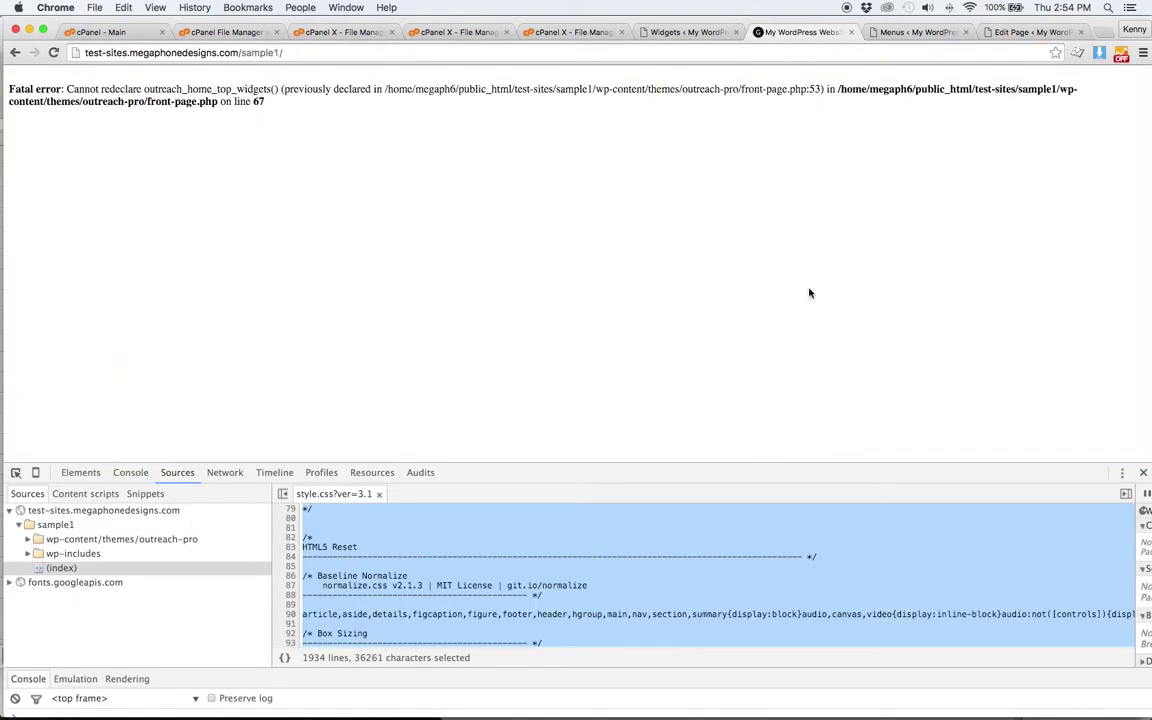
pyautogui.click(451, 33)
# - Review front-page.php, functions.php, the Widgets page and the live site across tabs
pyautogui.click(350, 33)
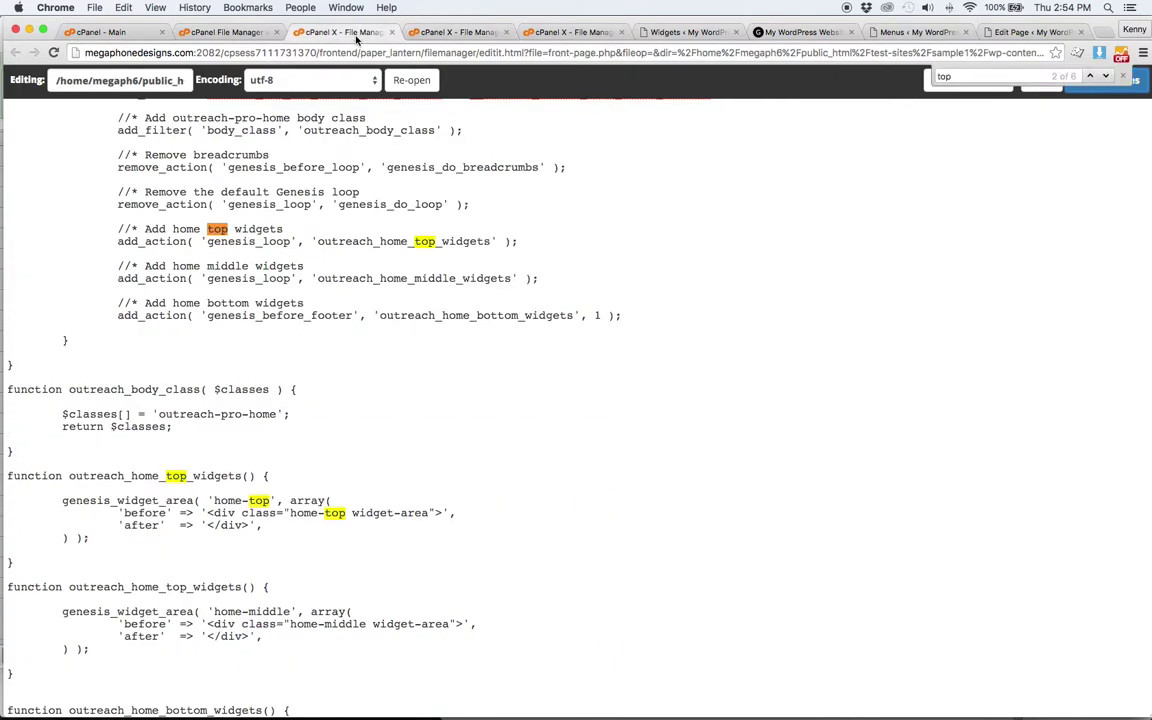
pyautogui.scroll(1, 368, 228)
pyautogui.scroll(-4, 368, 228)
pyautogui.scroll(8, 368, 229)
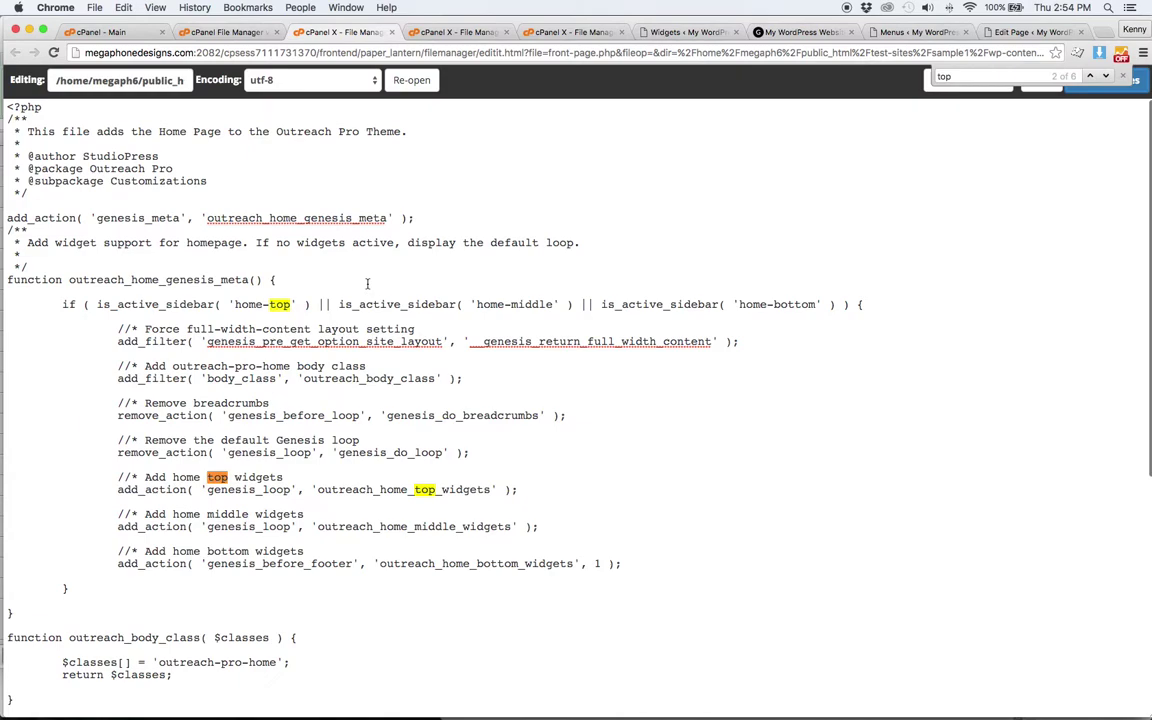
pyautogui.scroll(-1, 346, 336)
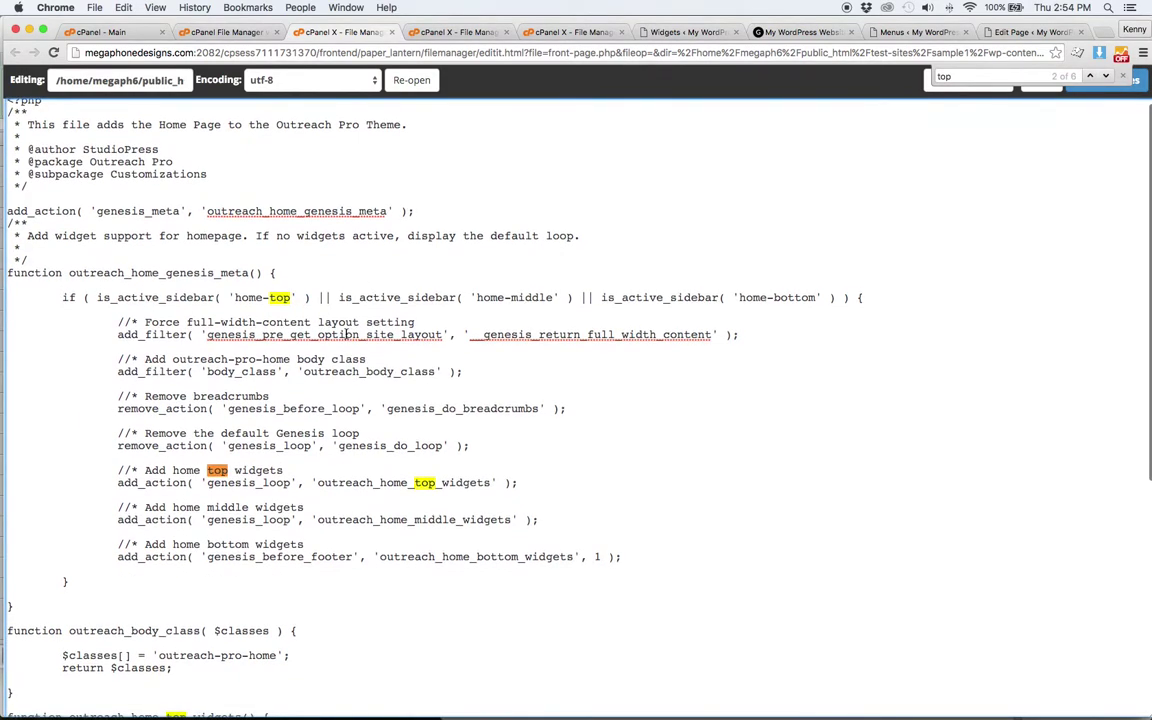
pyautogui.scroll(1, 347, 336)
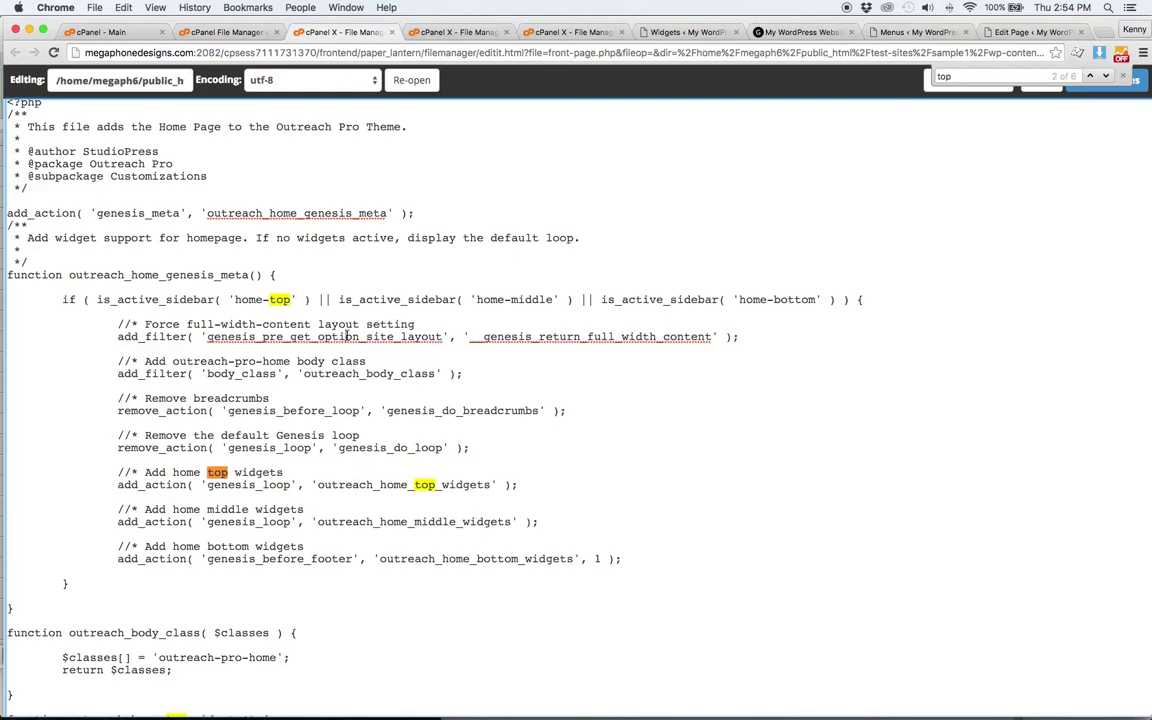
pyautogui.scroll(1, 347, 336)
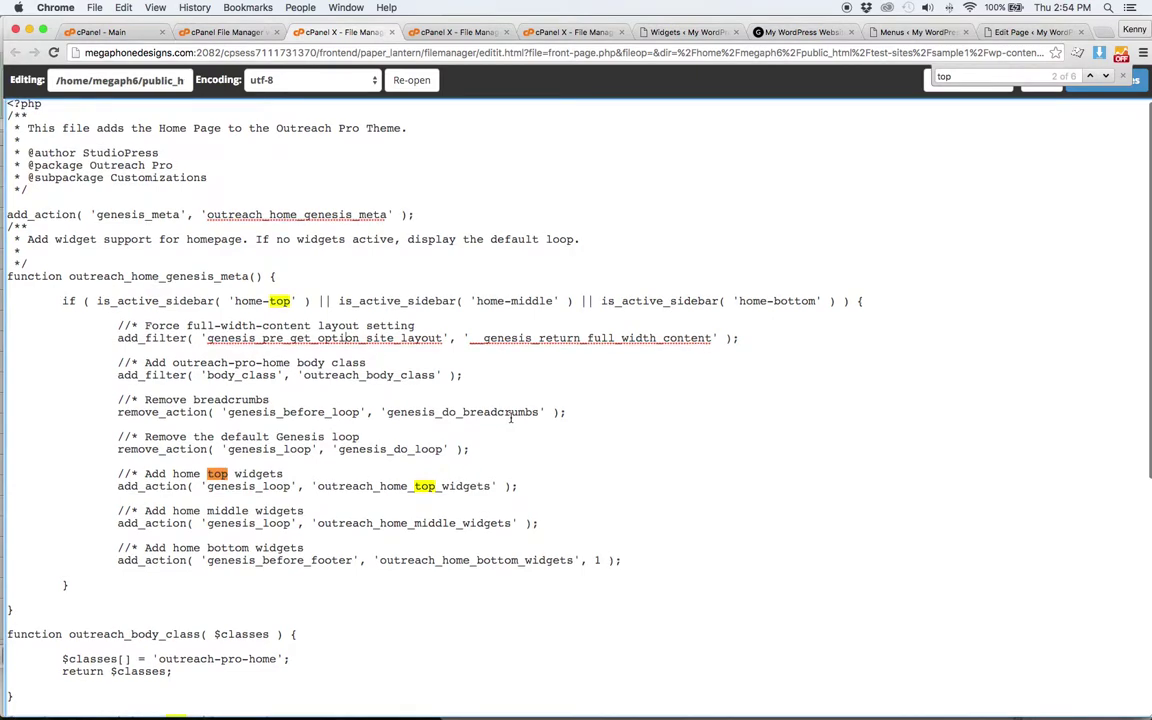
pyautogui.scroll(-3, 510, 410)
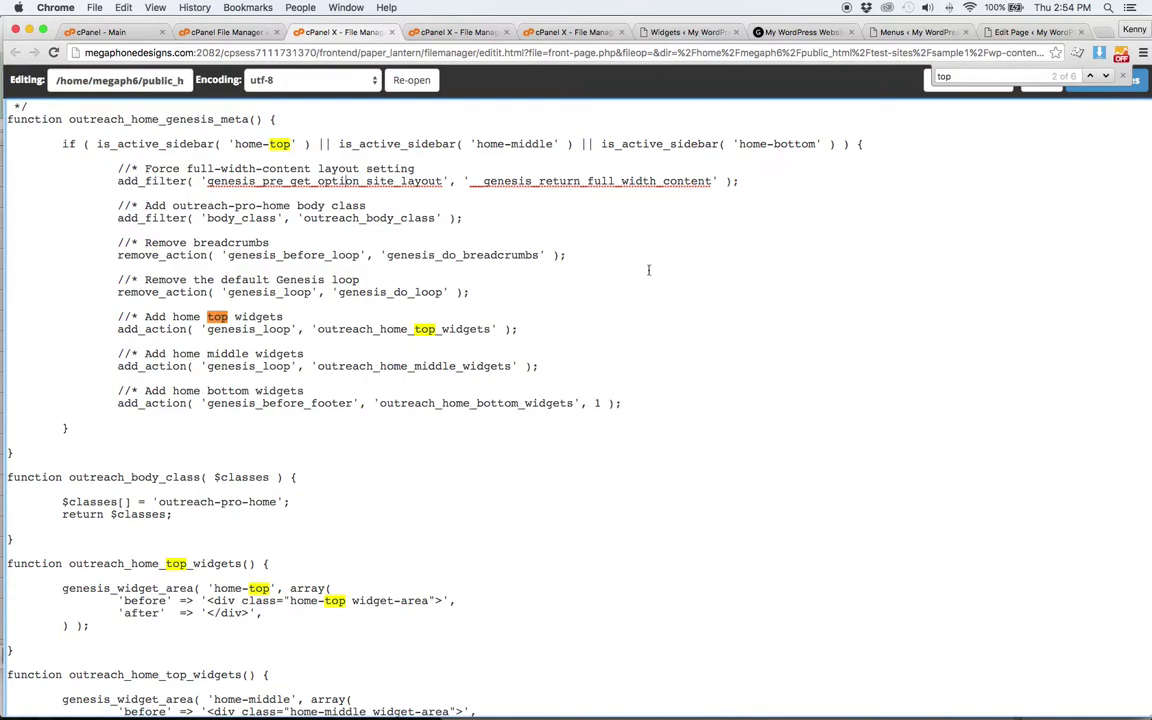
pyautogui.click(214, 31)
pyautogui.click(405, 34)
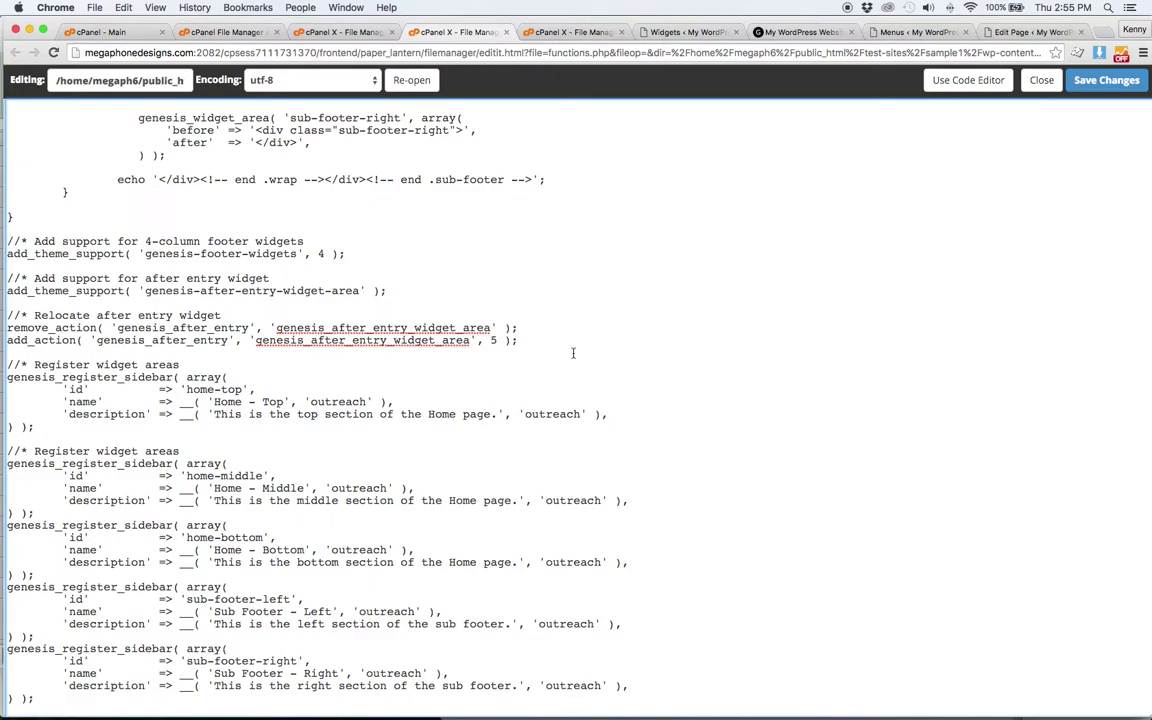
pyautogui.click(370, 31)
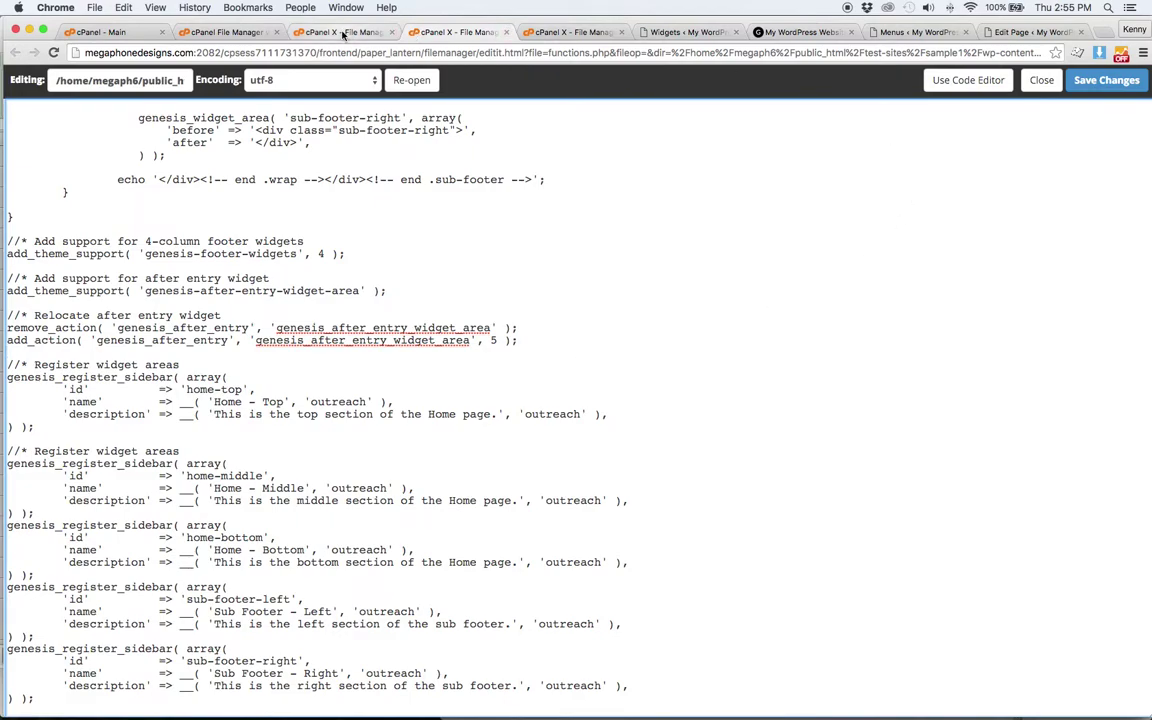
pyautogui.click(670, 31)
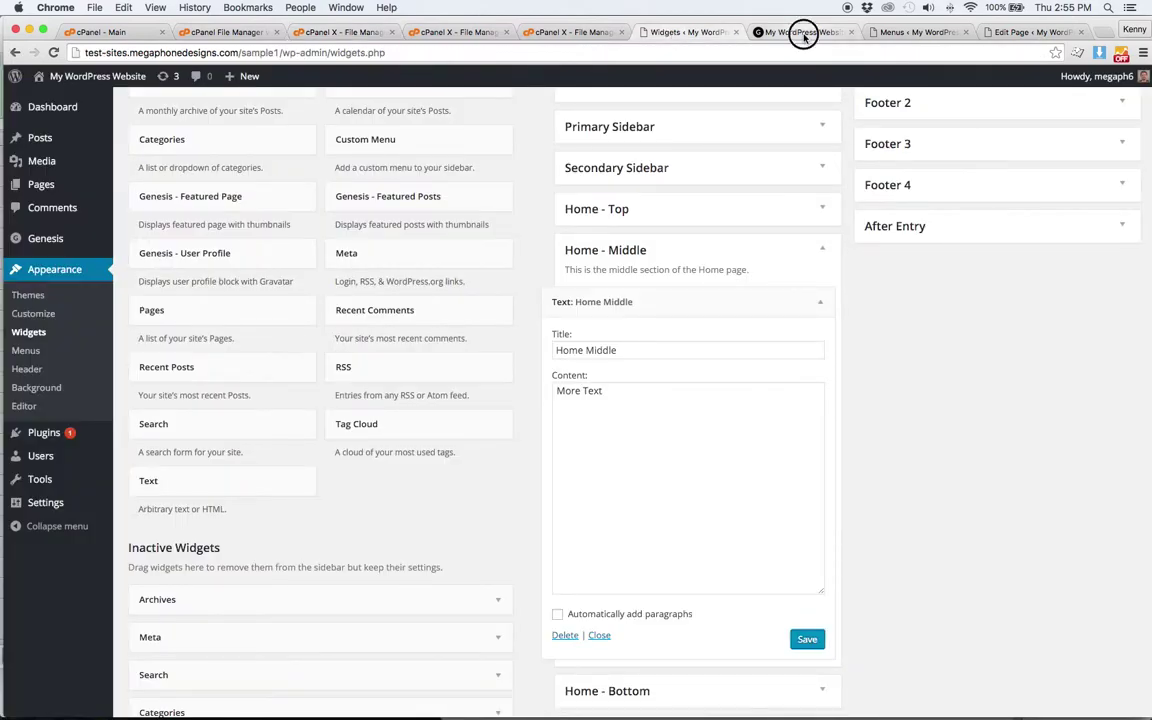
pyautogui.click(805, 32)
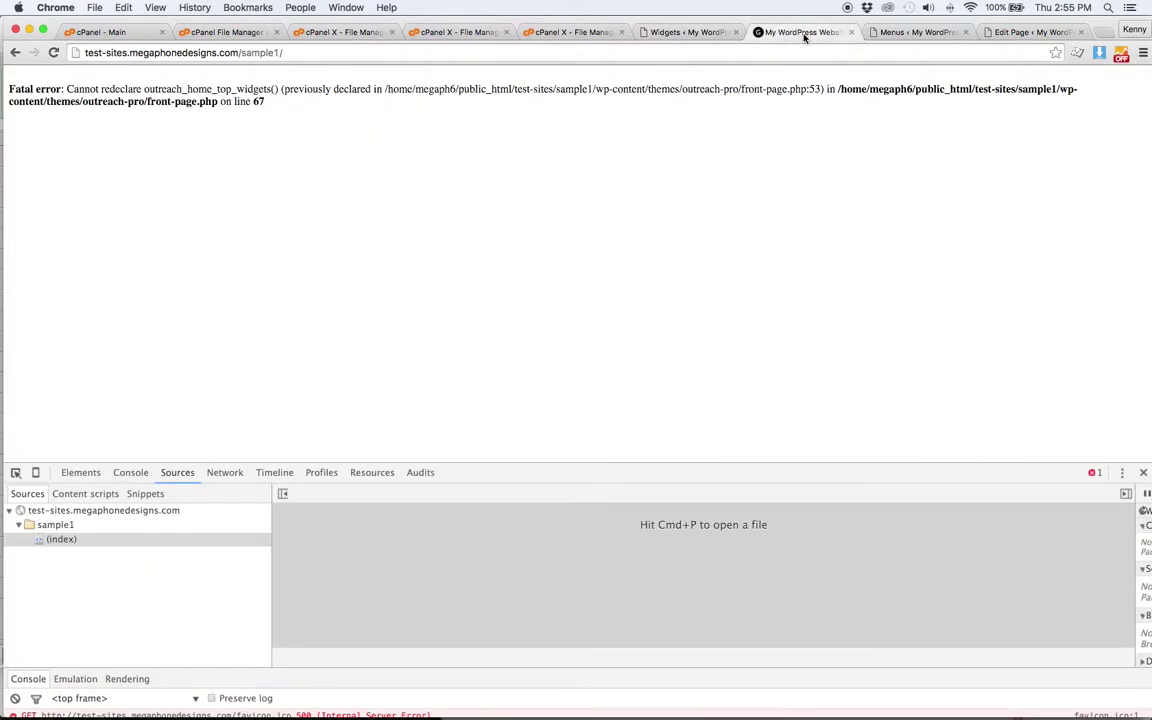
pyautogui.click(349, 32)
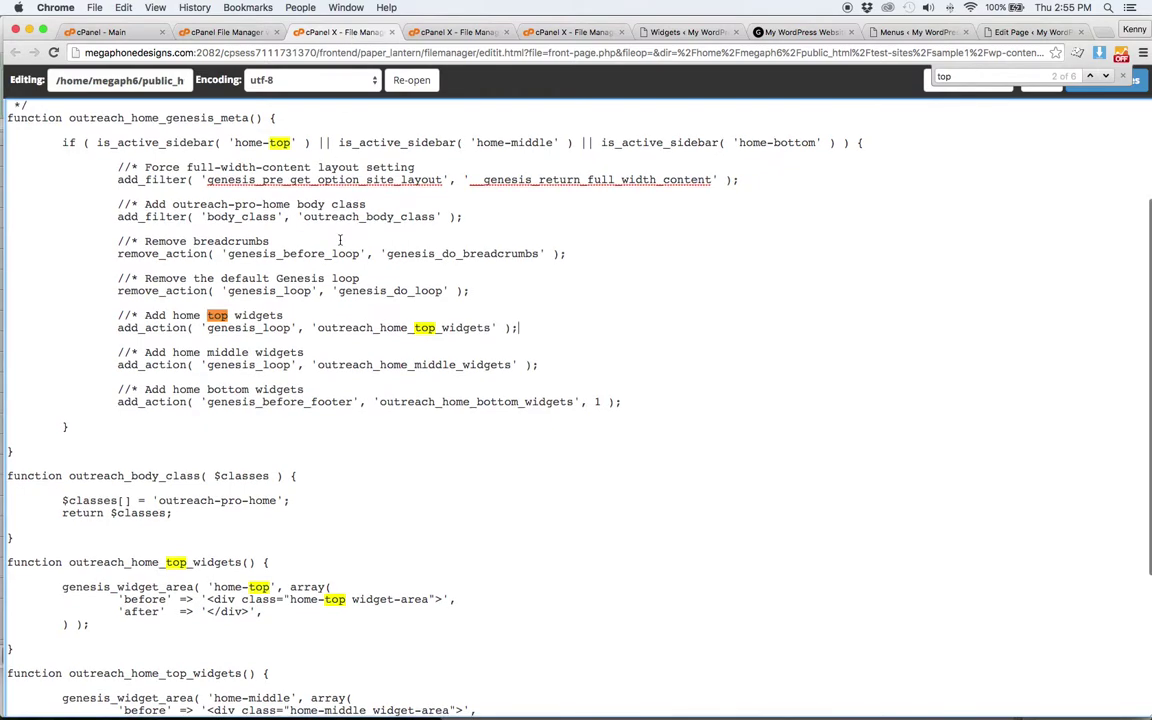
# - Rename the duplicate function to outreach_home_middle_widgets, save front-page.php and view the live site
pyautogui.scroll(-1, 350, 250)
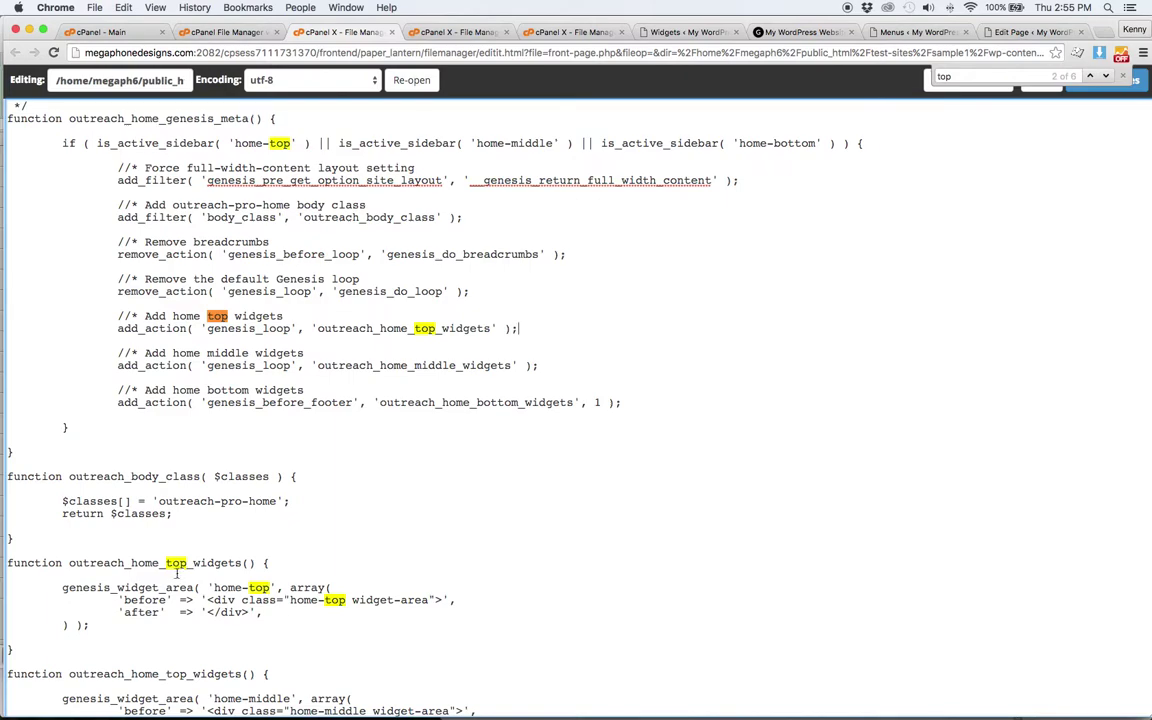
pyautogui.scroll(-5, 192, 568)
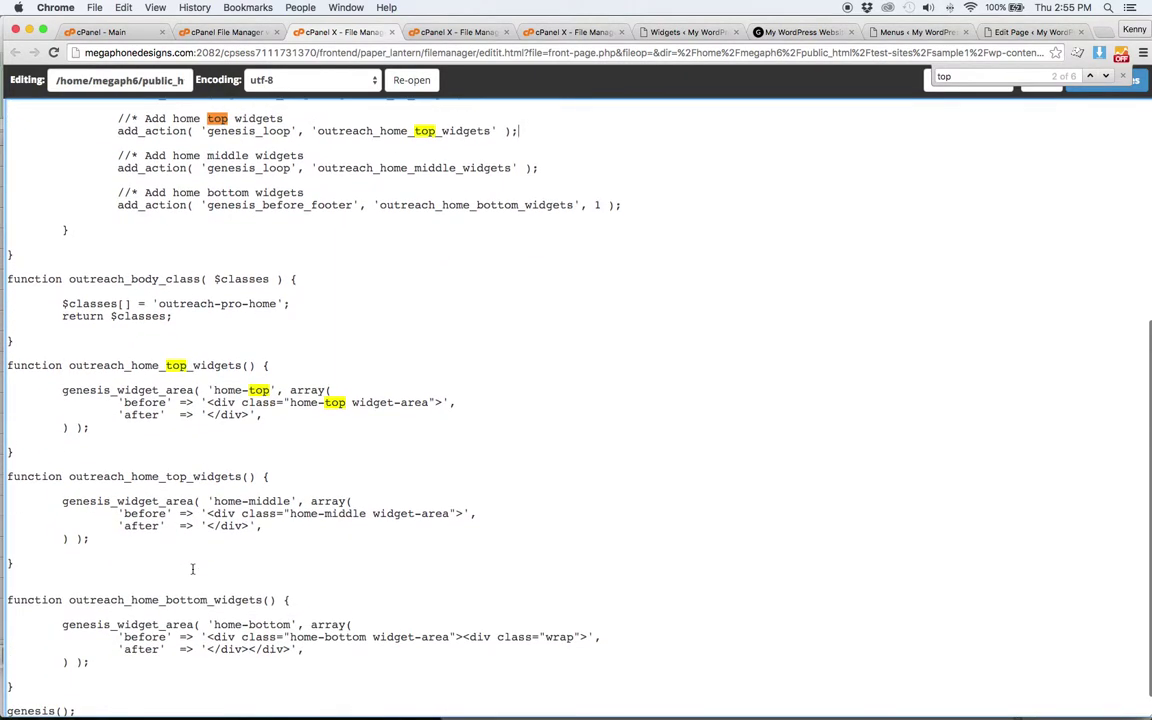
pyautogui.press('BackSpace')
pyautogui.press('BackSpace')
pyautogui.press('BackSpace')
pyautogui.write('middle')
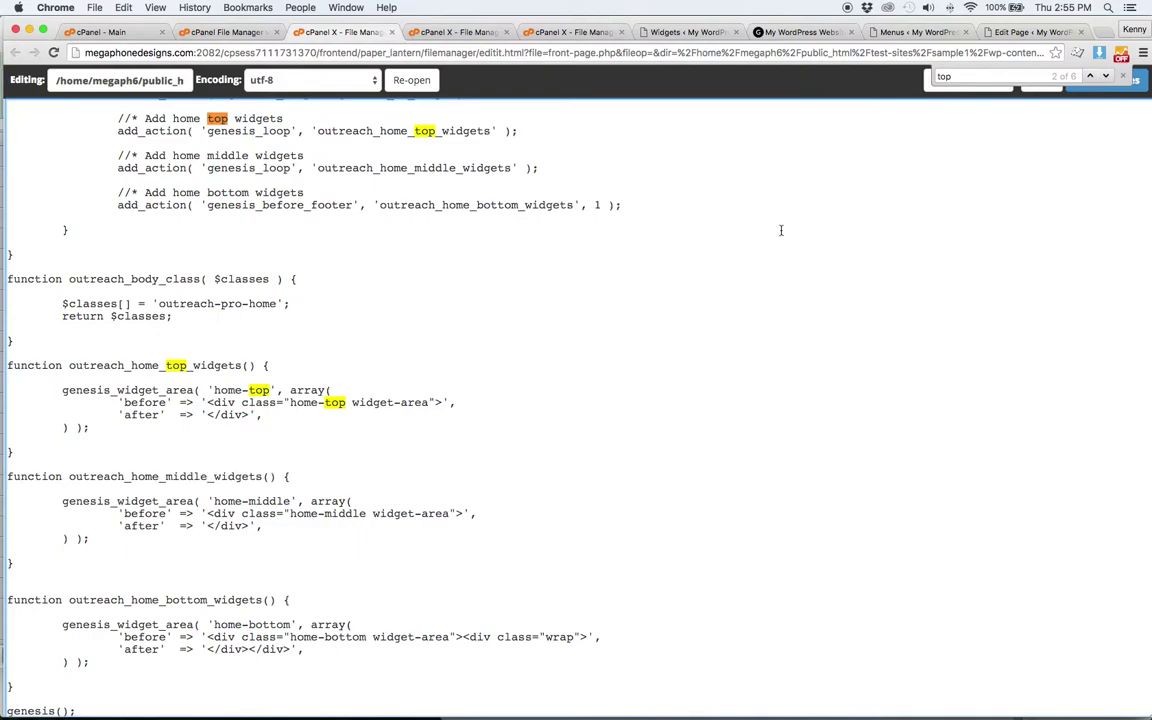
pyautogui.click(1130, 84)
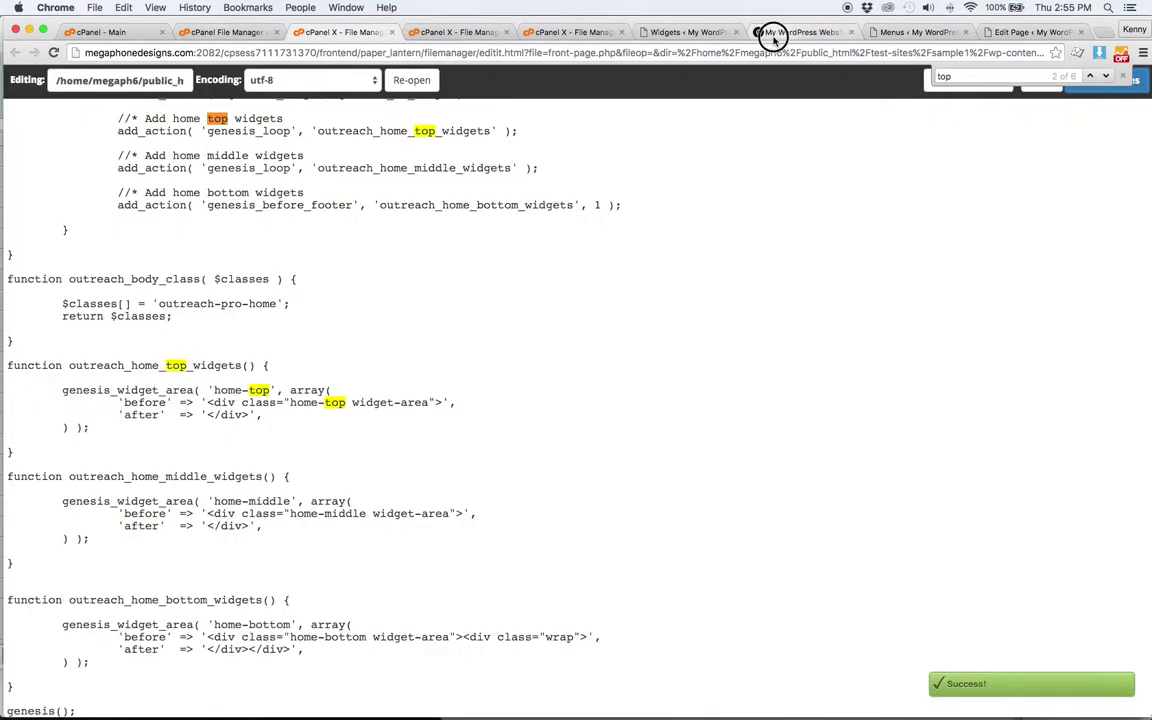
pyautogui.click(771, 31)
# - Reload the live site, then collapse the Text: Home Middle widget on the Widgets page
pyautogui.click(53, 52)
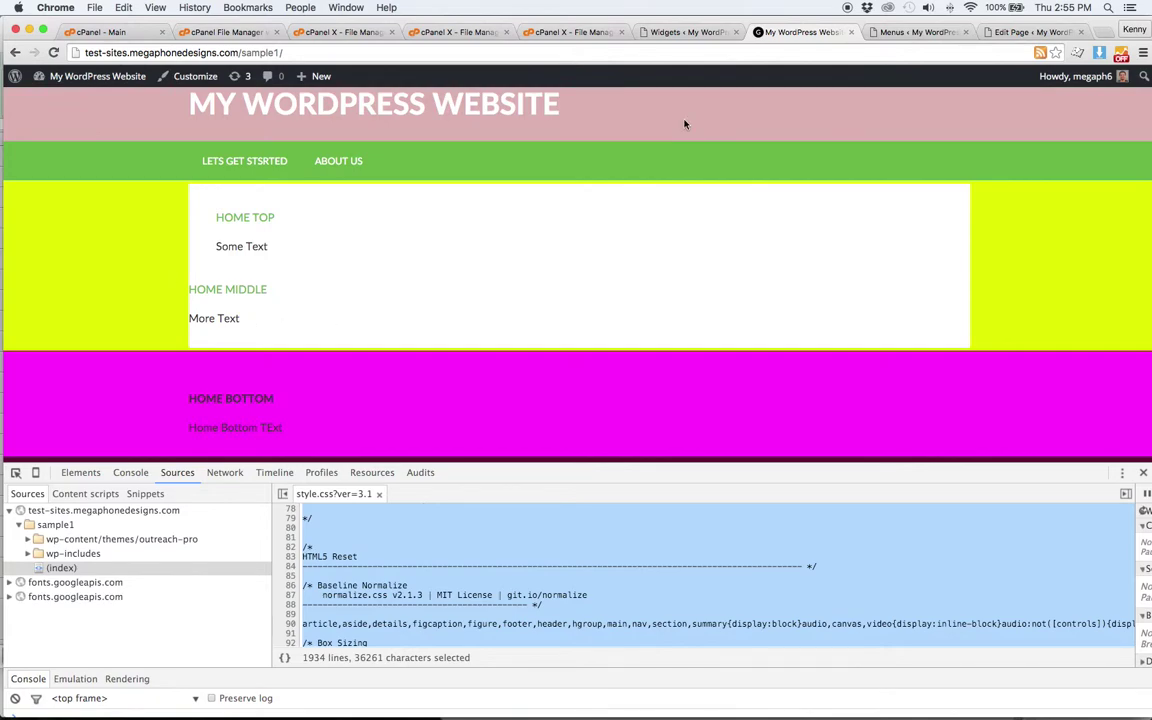
pyautogui.click(704, 38)
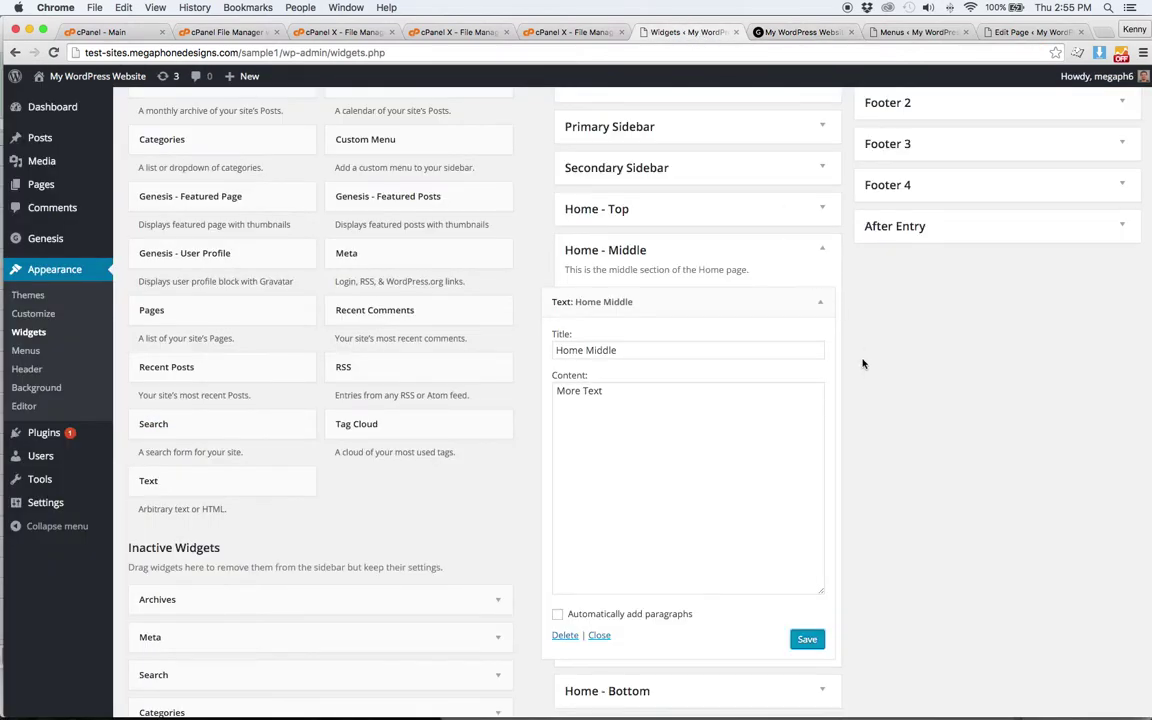
pyautogui.click(821, 305)
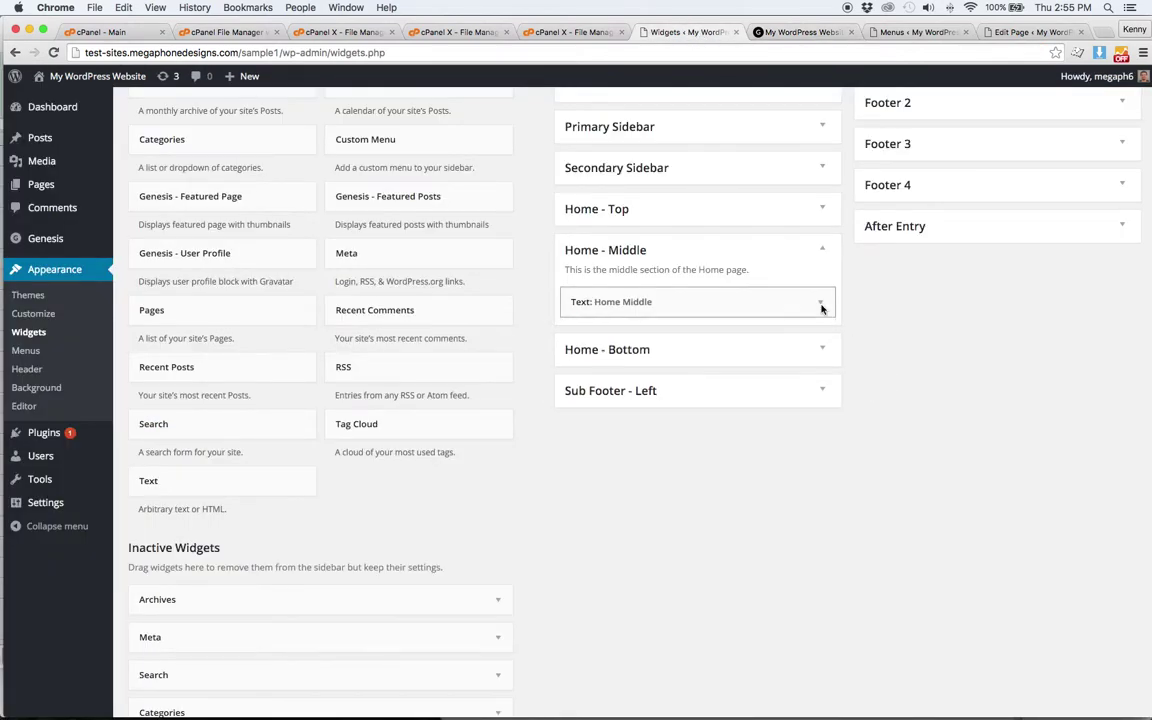
pyautogui.scroll(3, 465, 349)
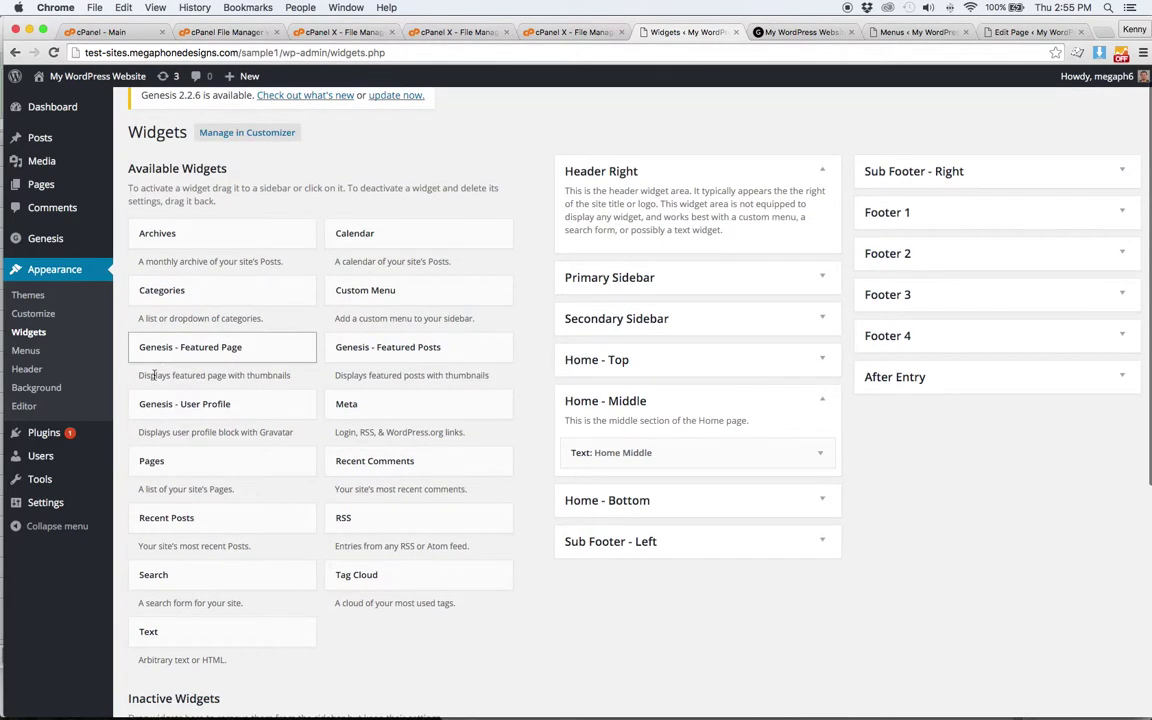
pyautogui.moveTo(41, 432)
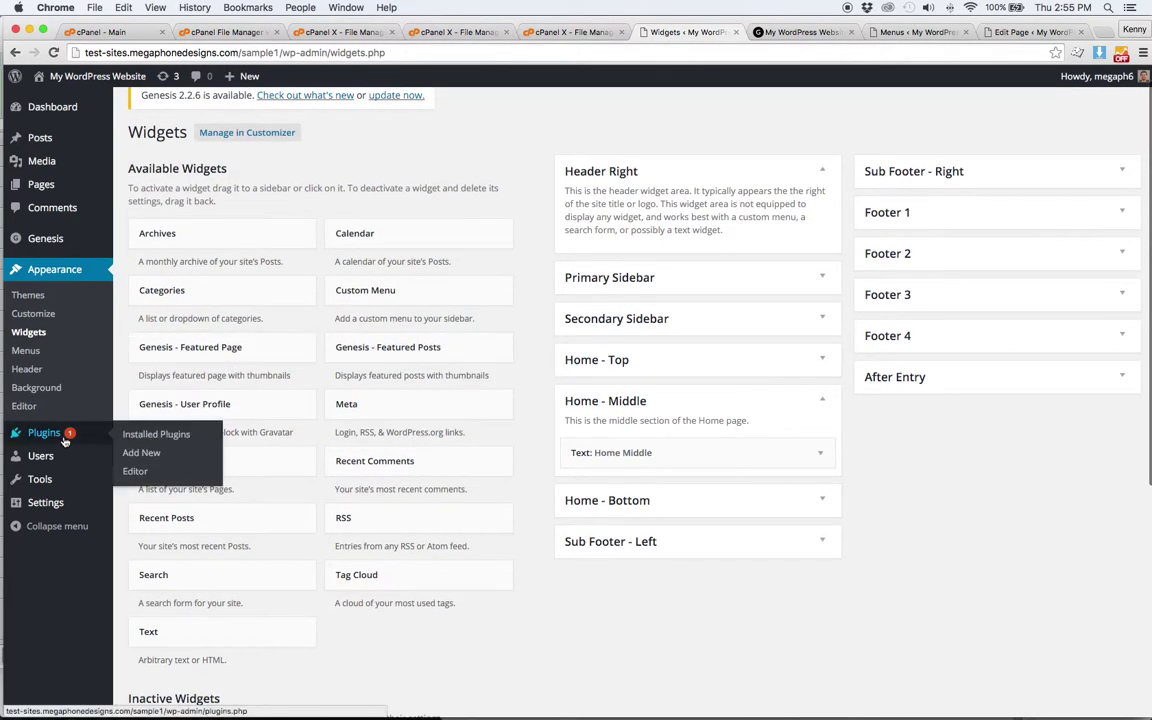
# - Open the Upload Plugin page, cancel the file picker, and return to the live site tab
pyautogui.click(159, 454)
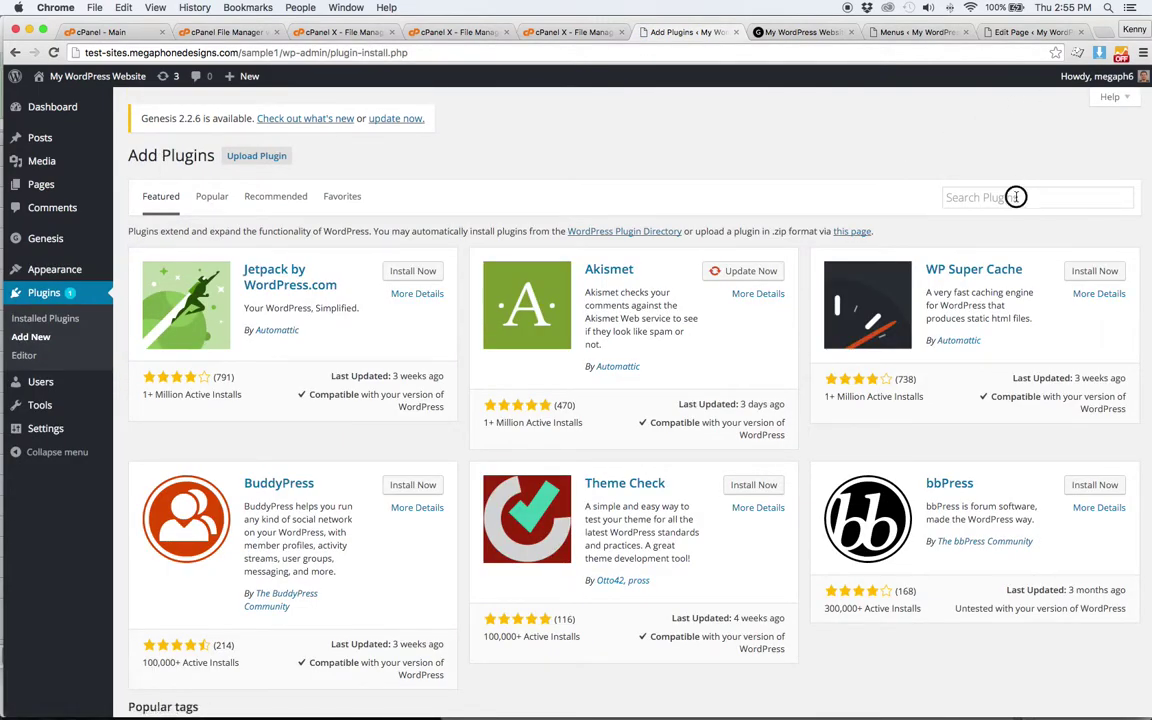
pyautogui.click(977, 196)
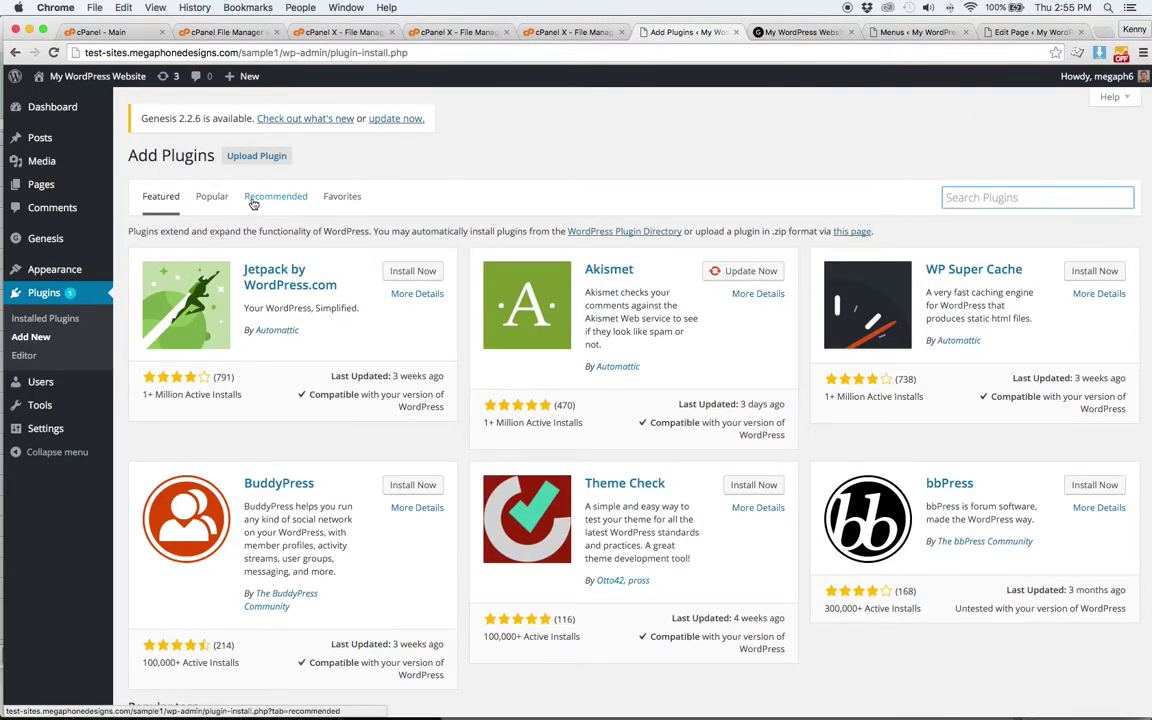
pyautogui.click(236, 152)
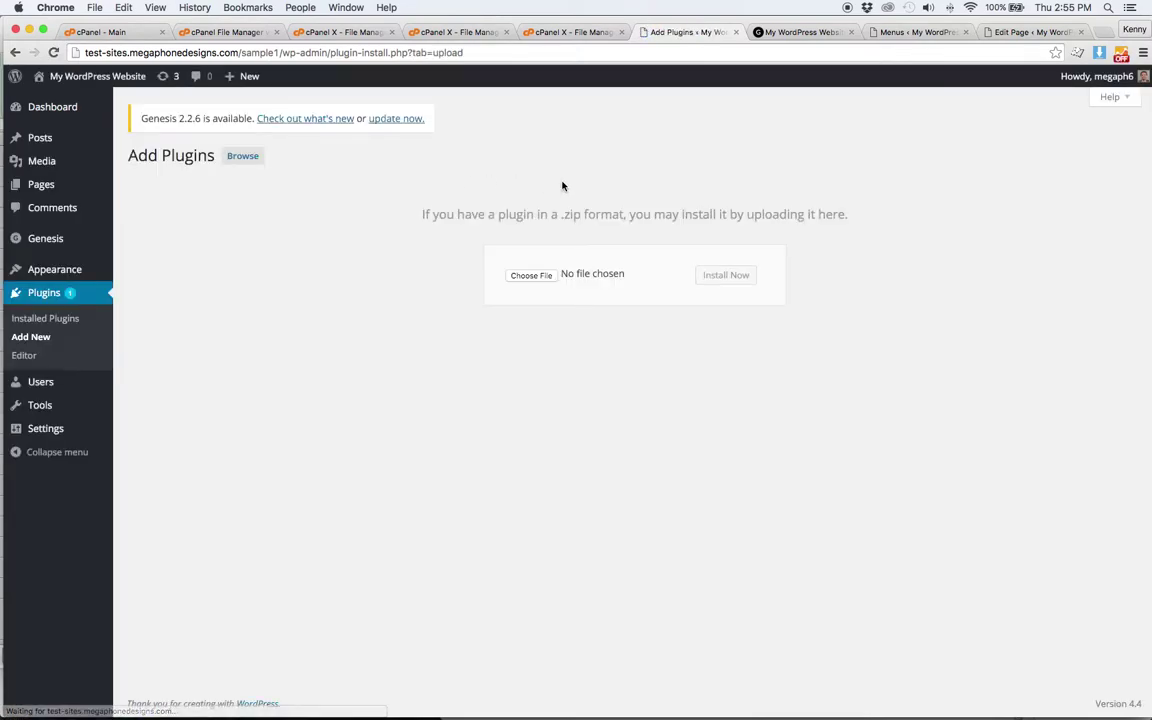
pyautogui.click(538, 274)
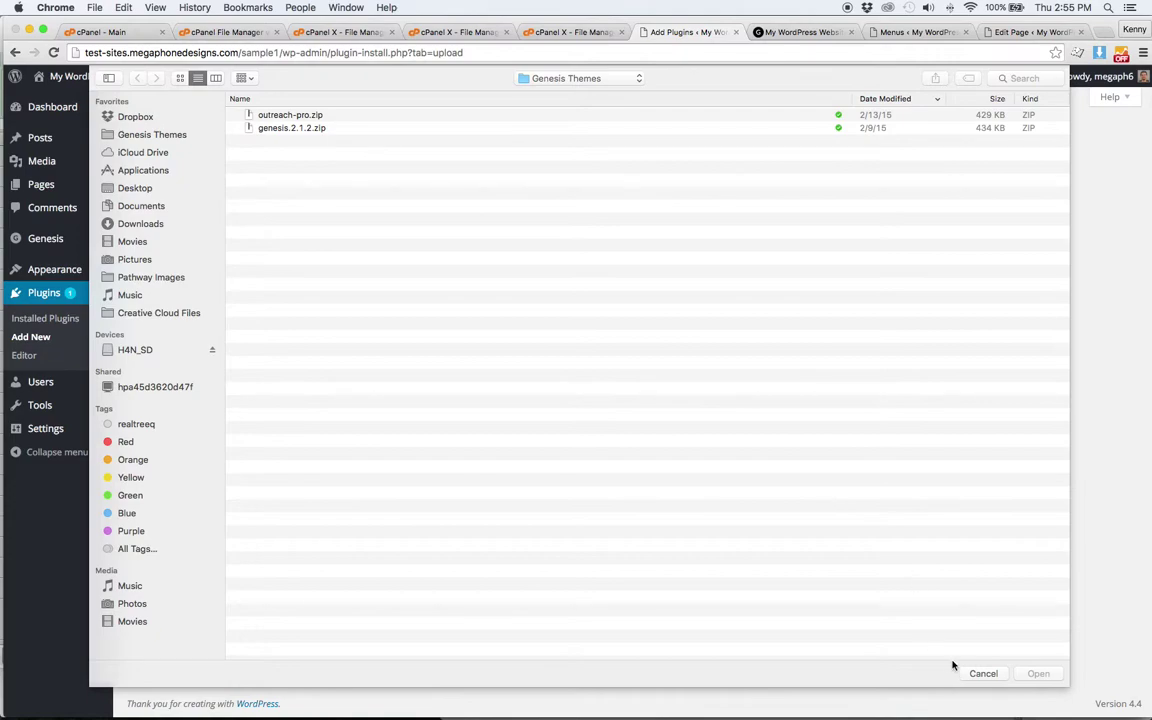
pyautogui.click(981, 673)
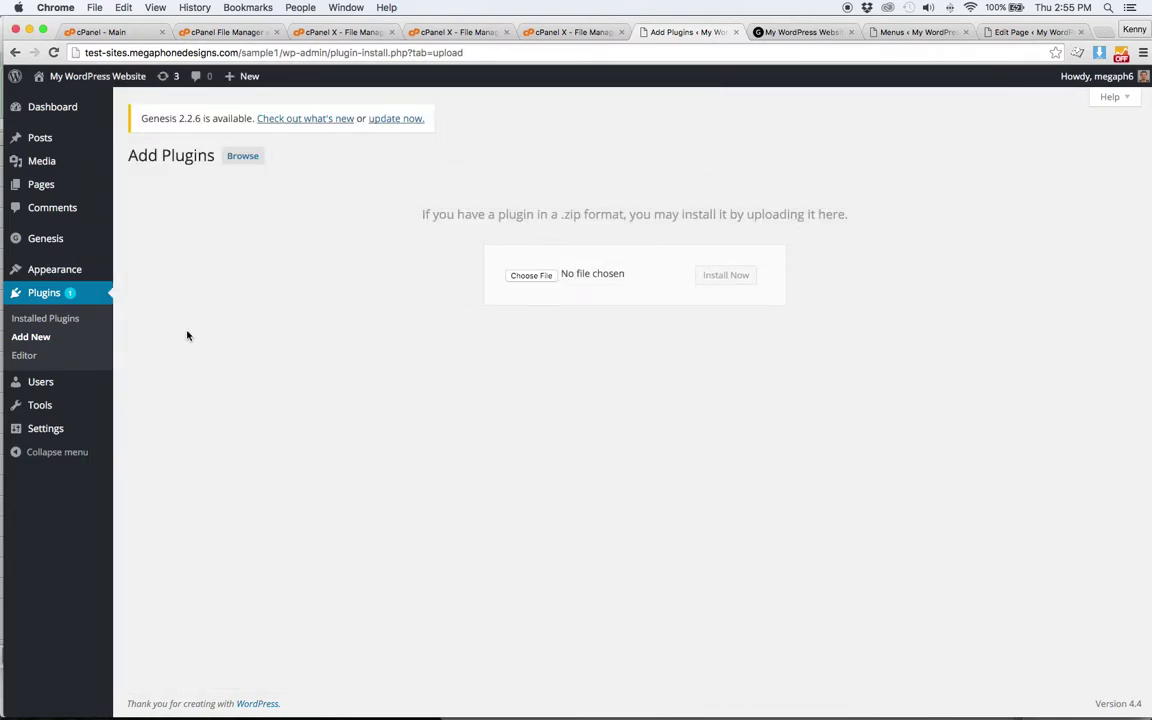
pyautogui.click(815, 33)
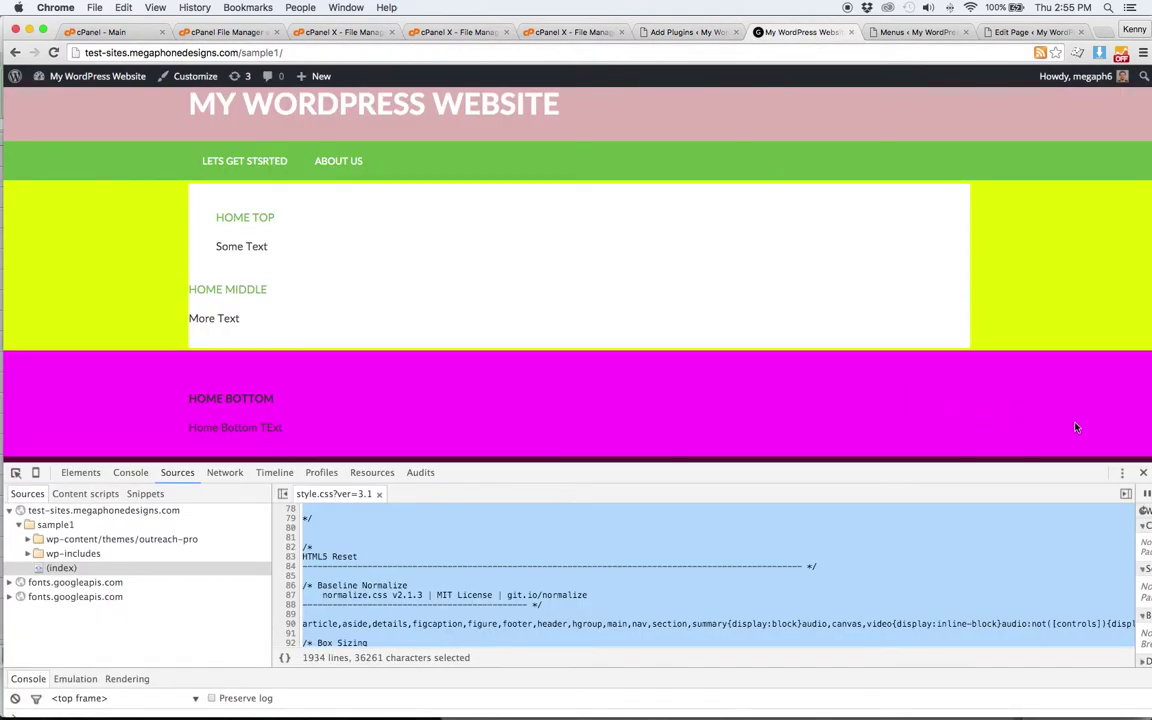
# - Close the live site's developer tools and return to the Add Plugins tab
pyautogui.click(1143, 472)
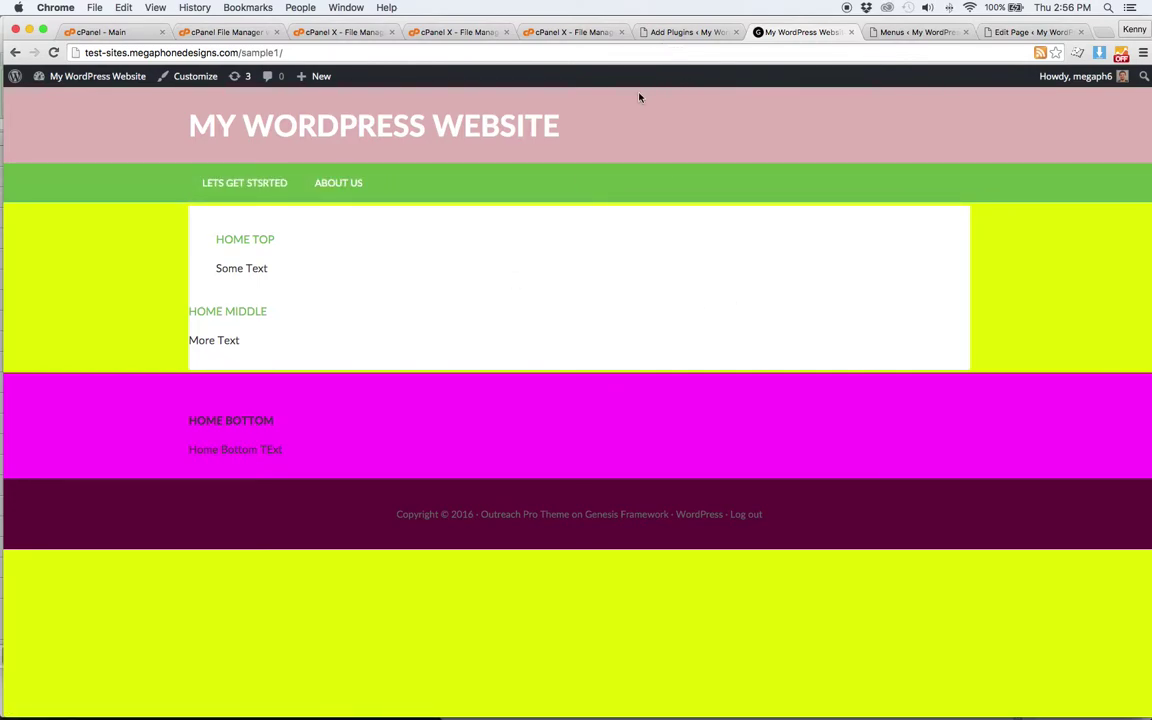
pyautogui.click(677, 33)
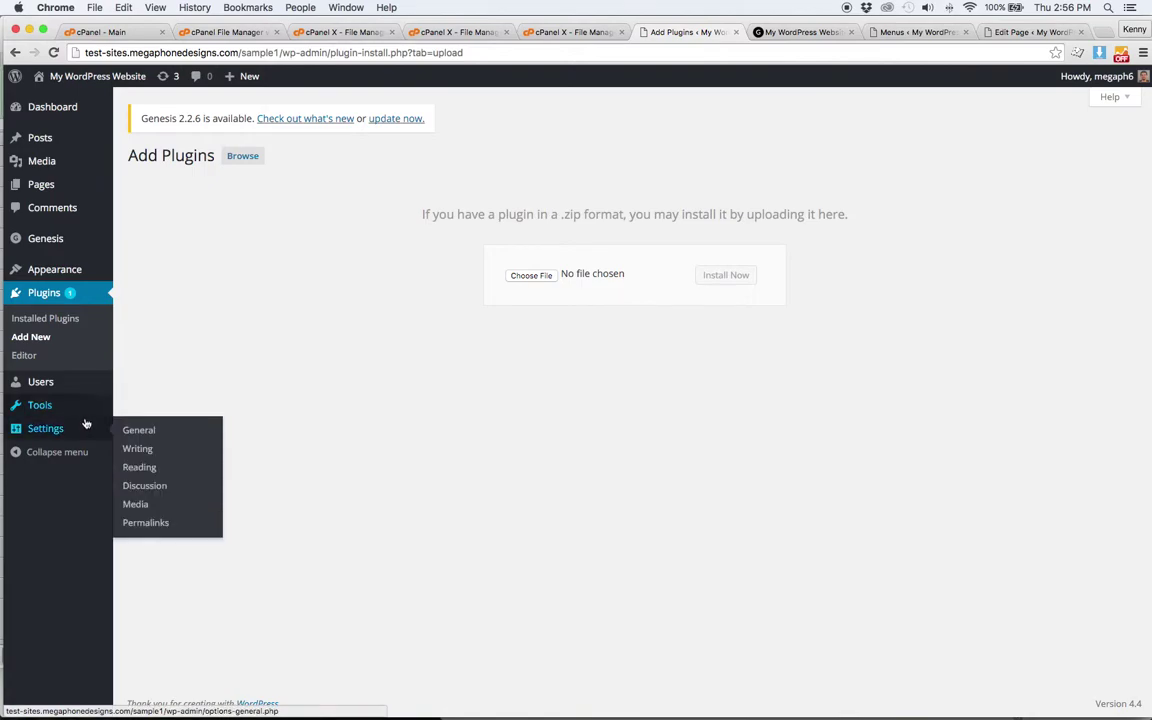
# - Search for 'duplicator', install and activate it, then open Duplicator > Packages
pyautogui.click(50, 320)
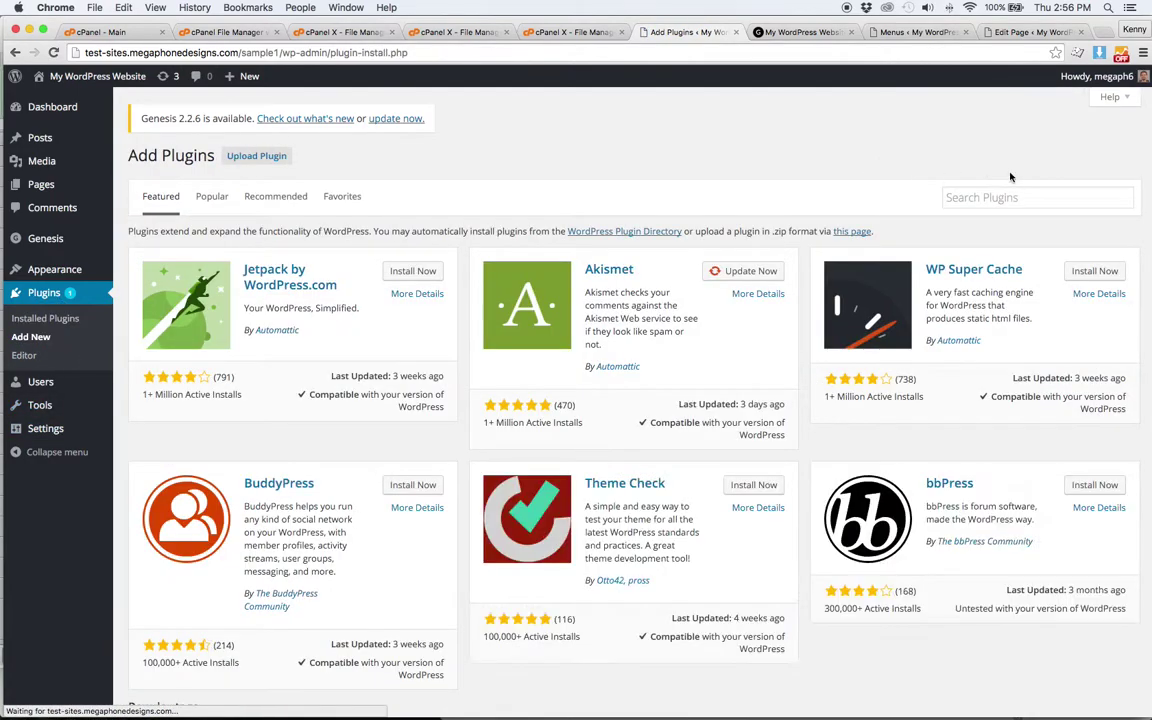
pyautogui.click(1011, 194)
pyautogui.write('dup')
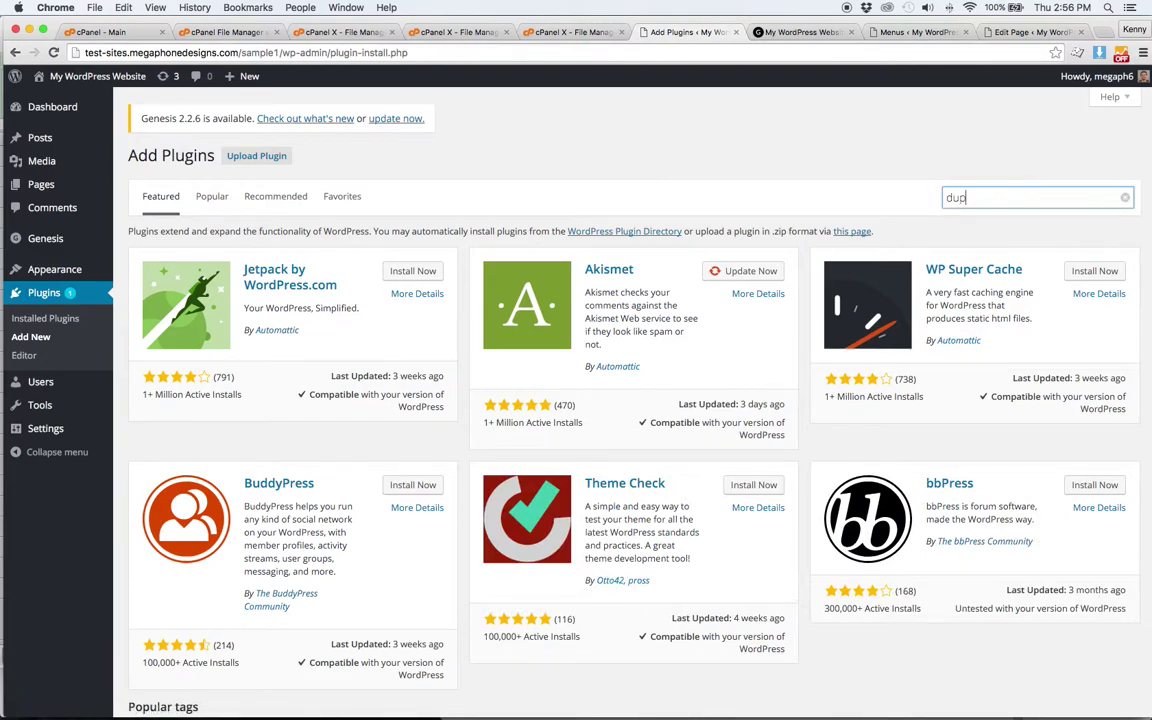
pyautogui.write('licator')
pyautogui.press('Return')
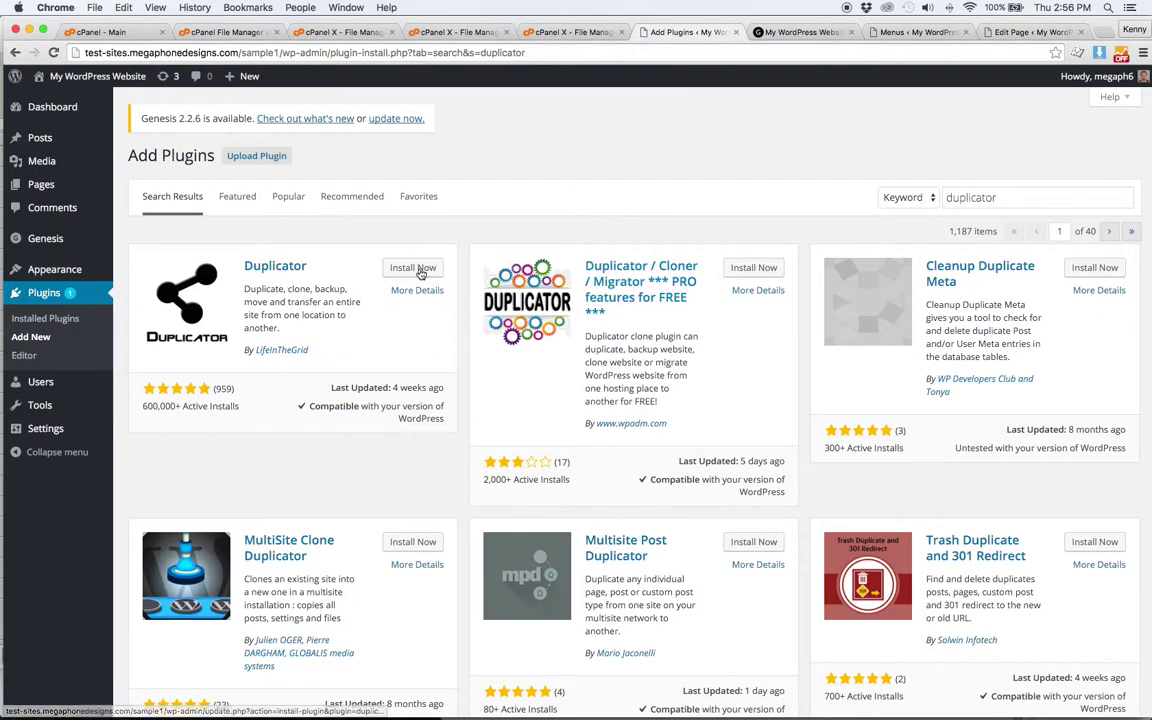
pyautogui.click(415, 264)
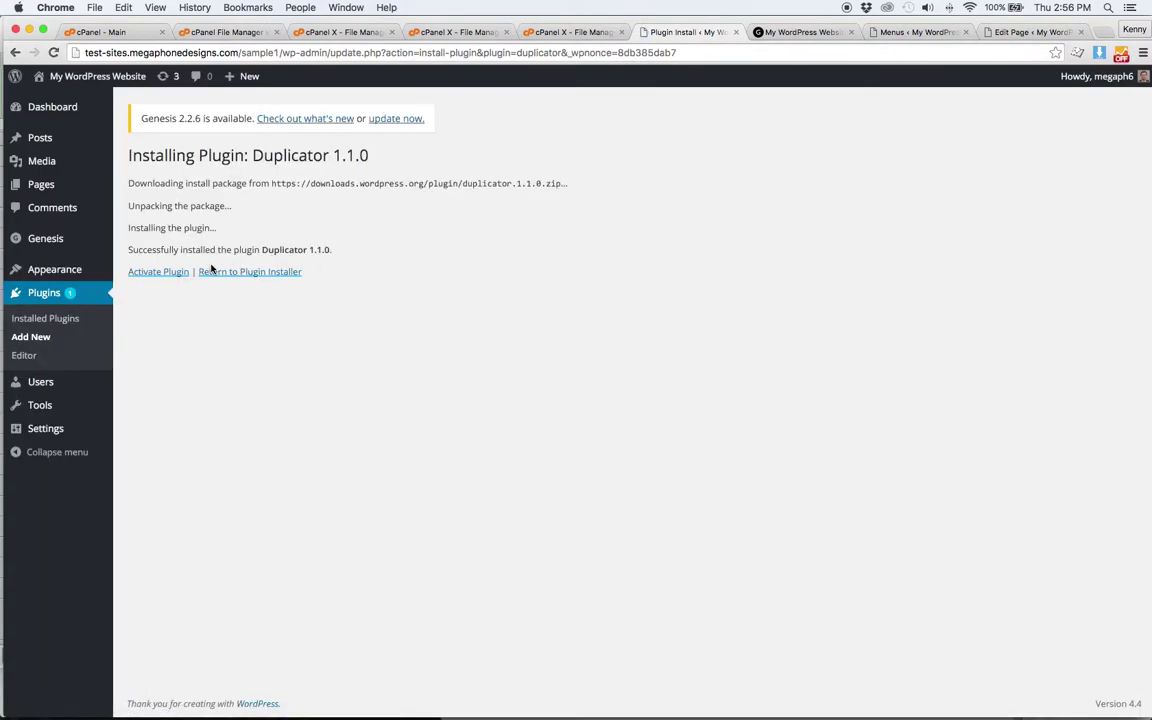
pyautogui.click(167, 273)
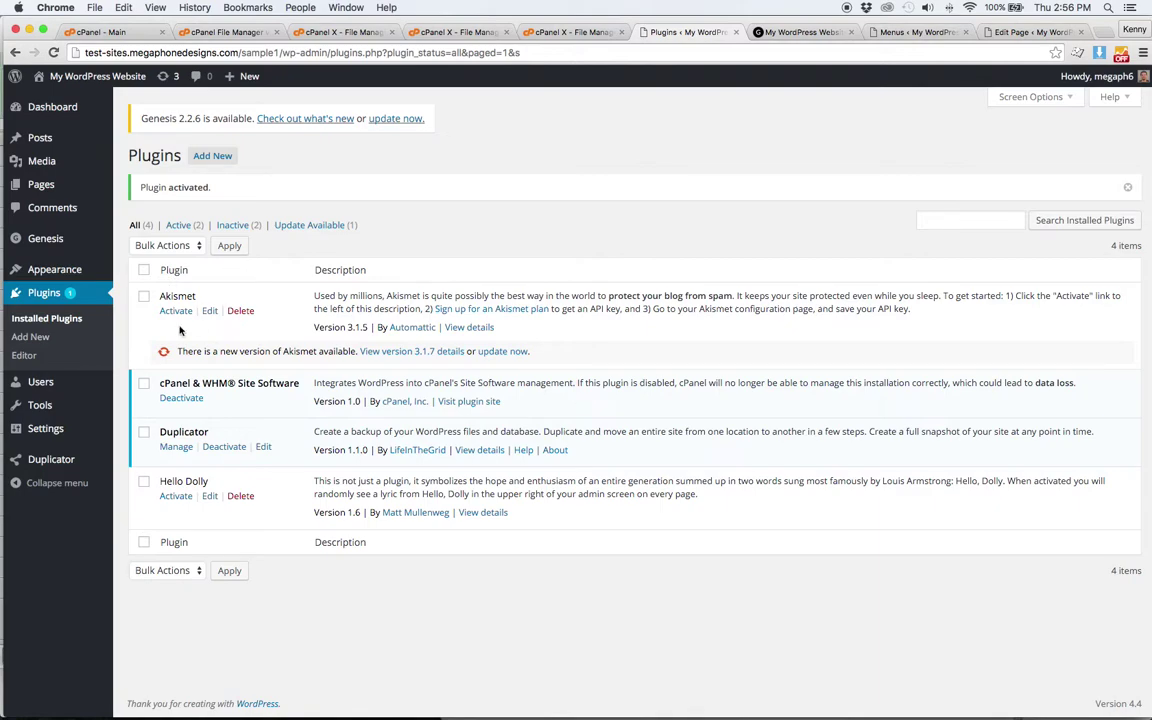
pyautogui.moveTo(60, 459)
pyautogui.click(142, 461)
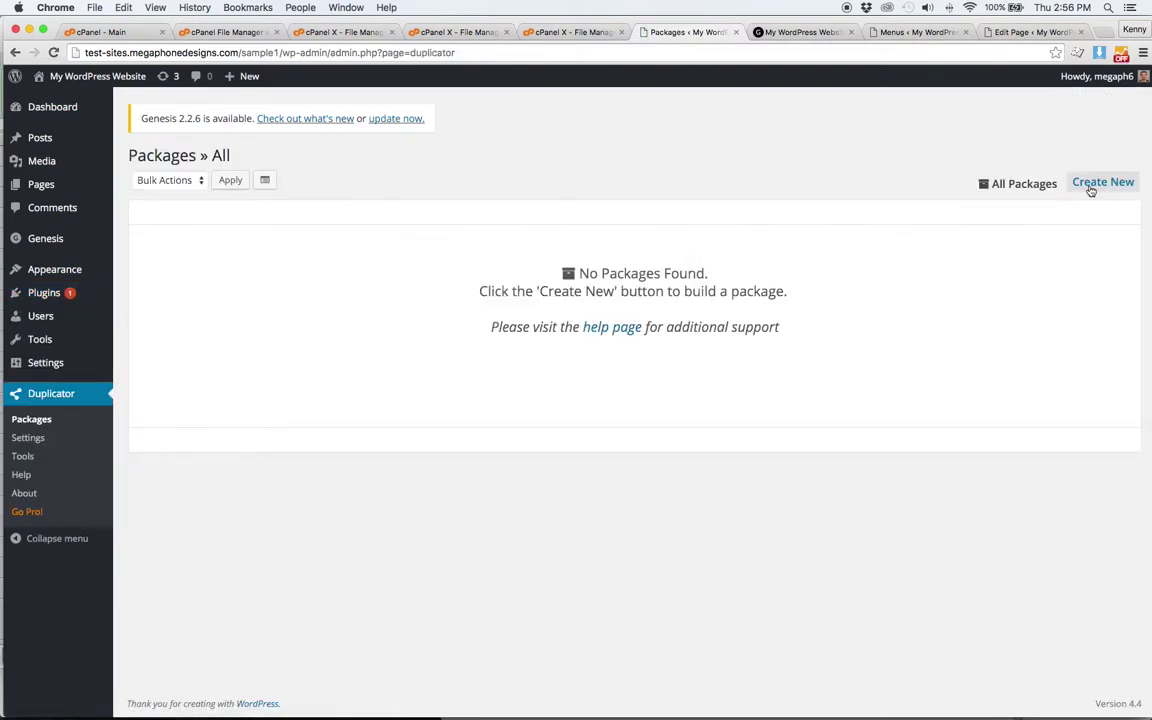
# - Create a new Duplicator package and build it after the system scan
pyautogui.click(1092, 187)
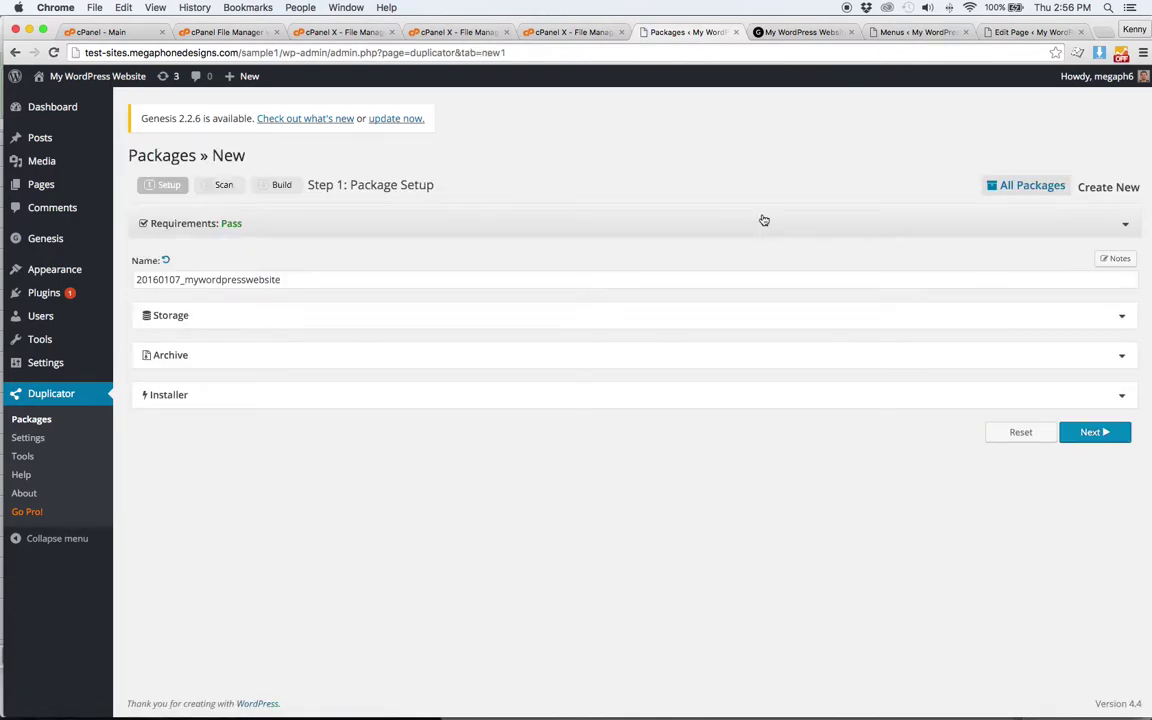
pyautogui.click(1094, 431)
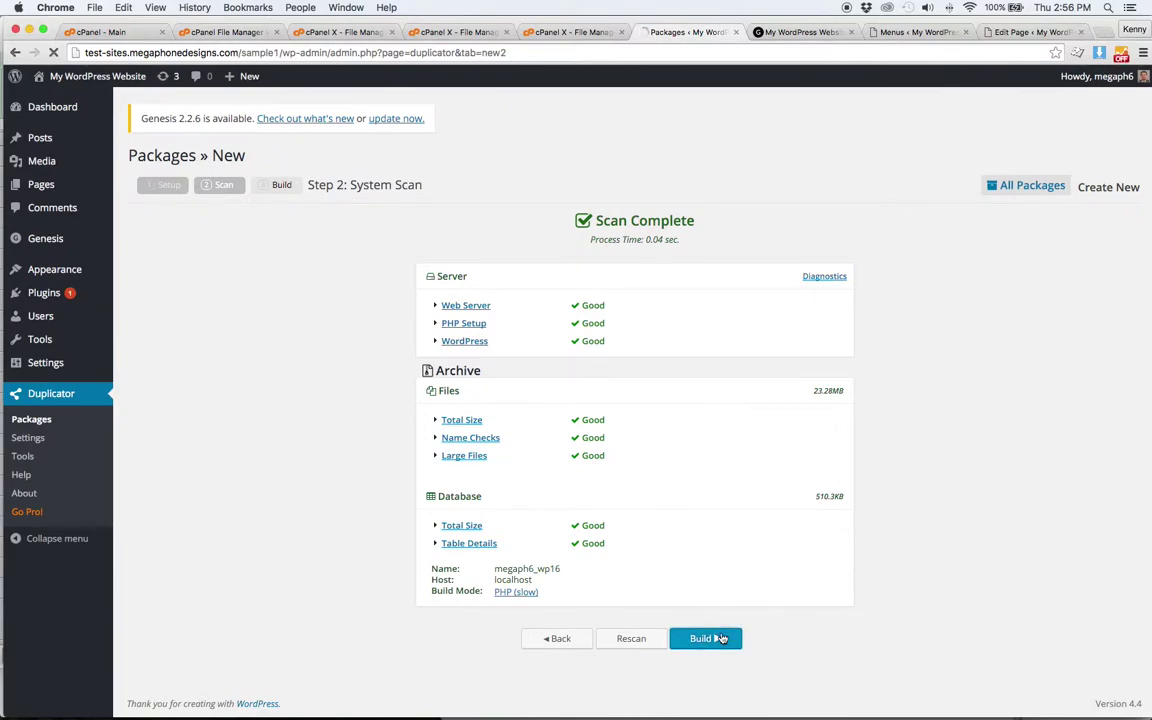
pyautogui.click(722, 638)
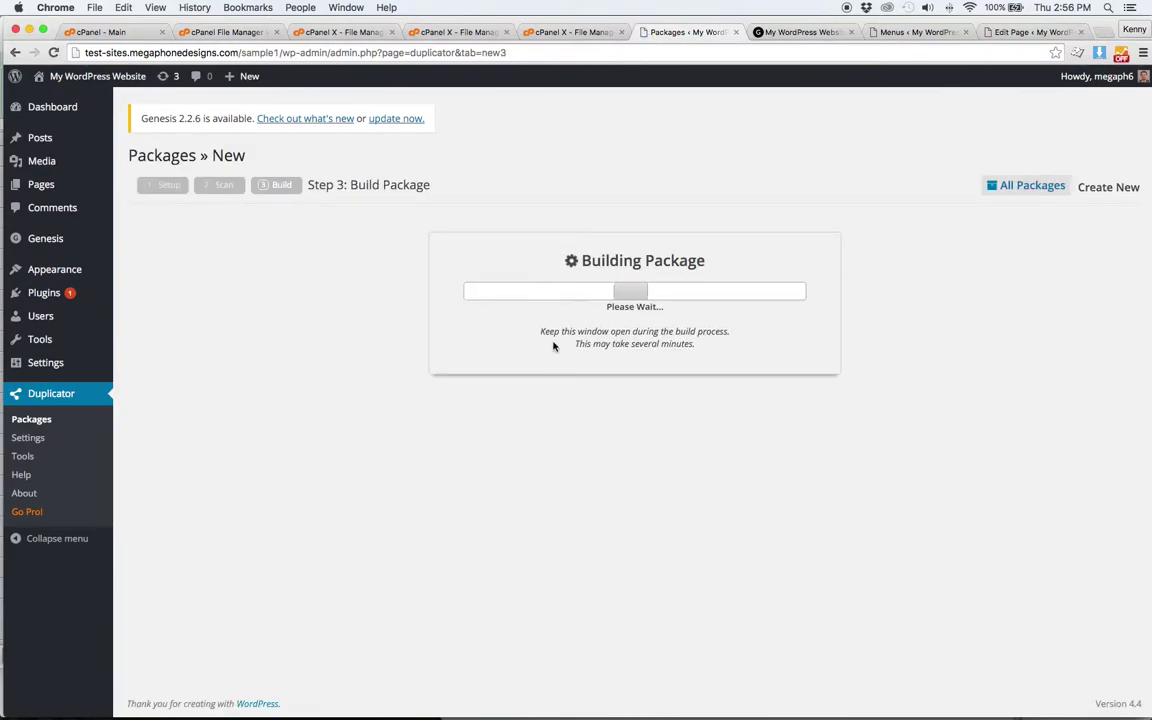
# - Download the package's installer and archive zip, then return to the file manager
pyautogui.click(588, 331)
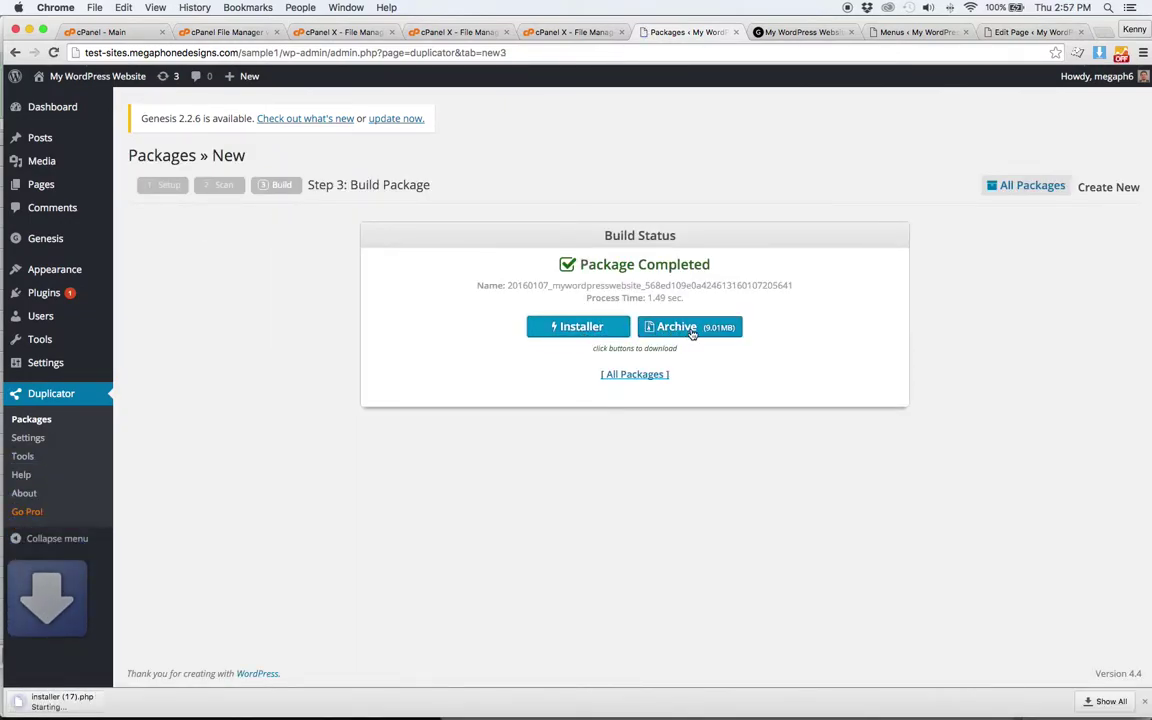
pyautogui.click(703, 334)
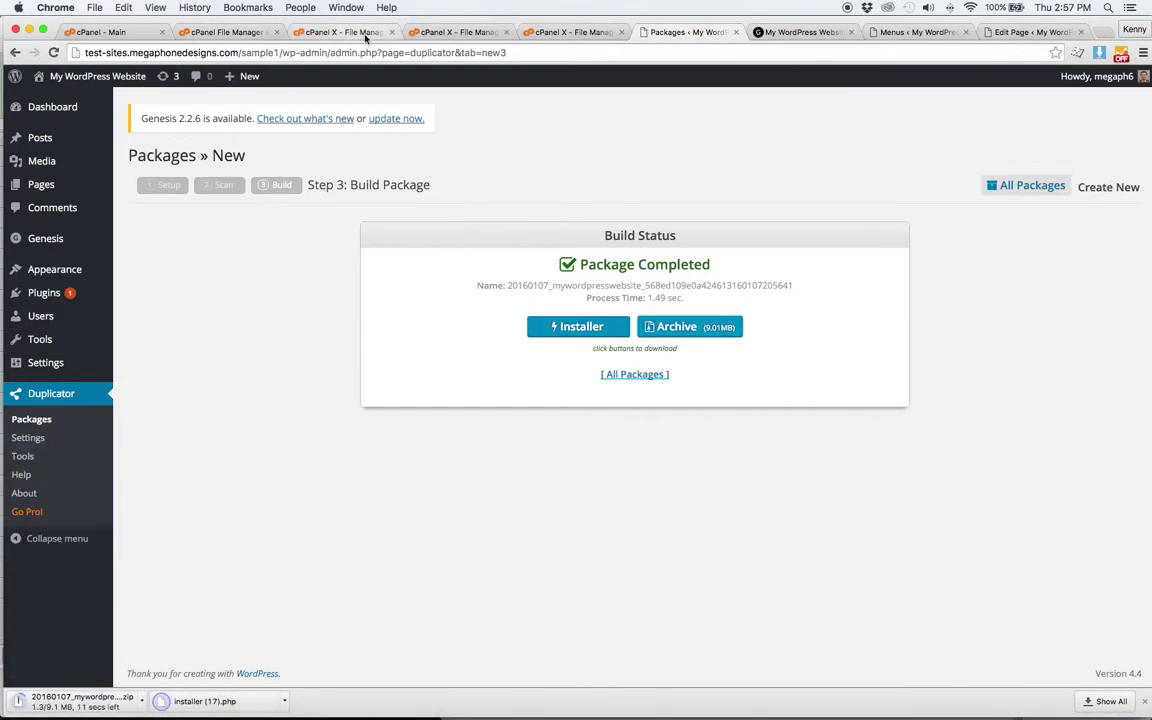
pyautogui.click(366, 34)
pyautogui.click(210, 34)
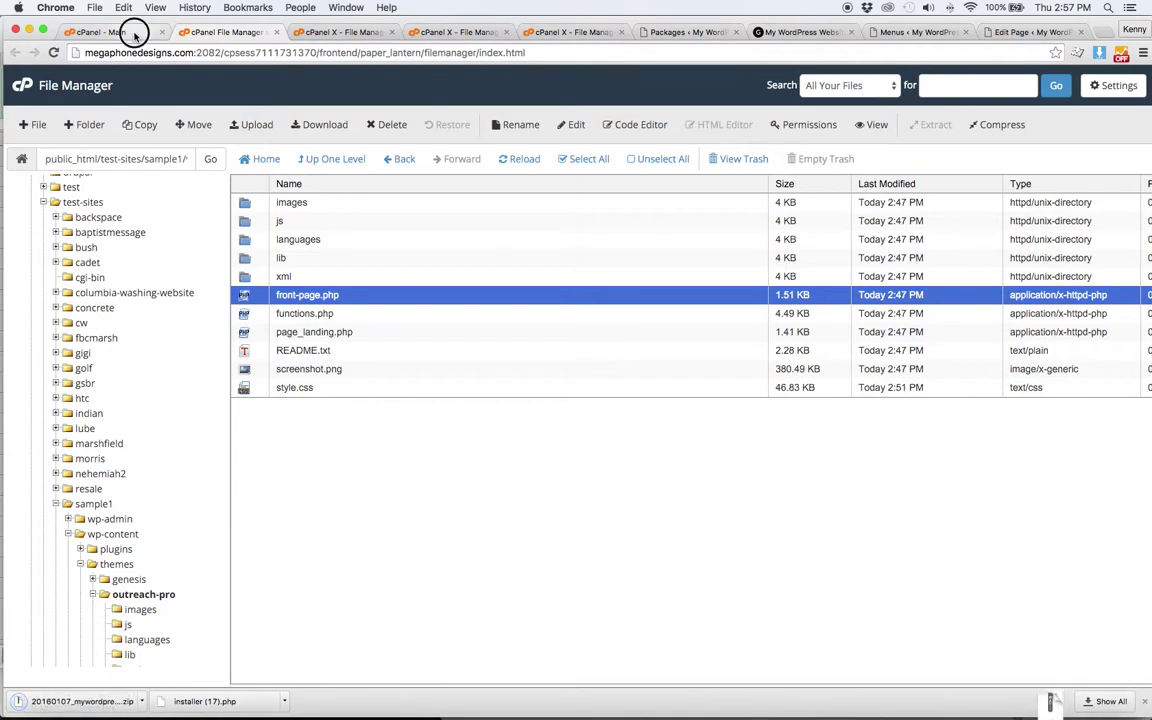
# - Check the cPanel account list without switching accounts, then return to File Manager
pyautogui.click(134, 31)
pyautogui.click(275, 162)
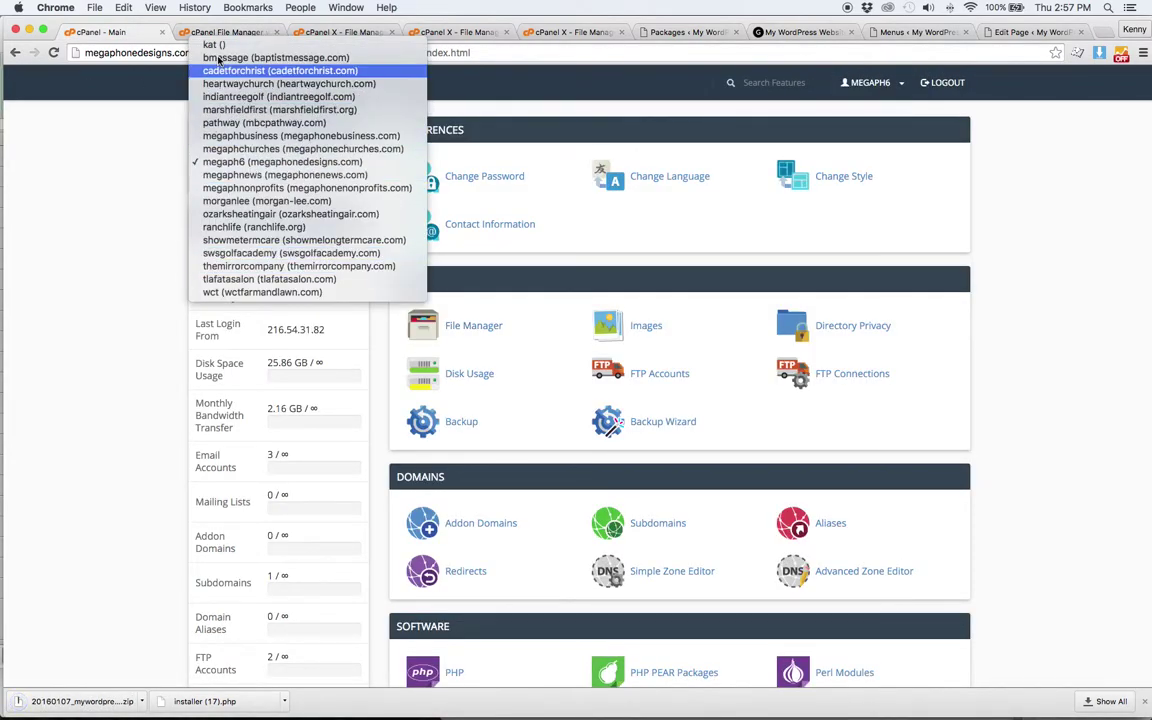
pyautogui.click(90, 250)
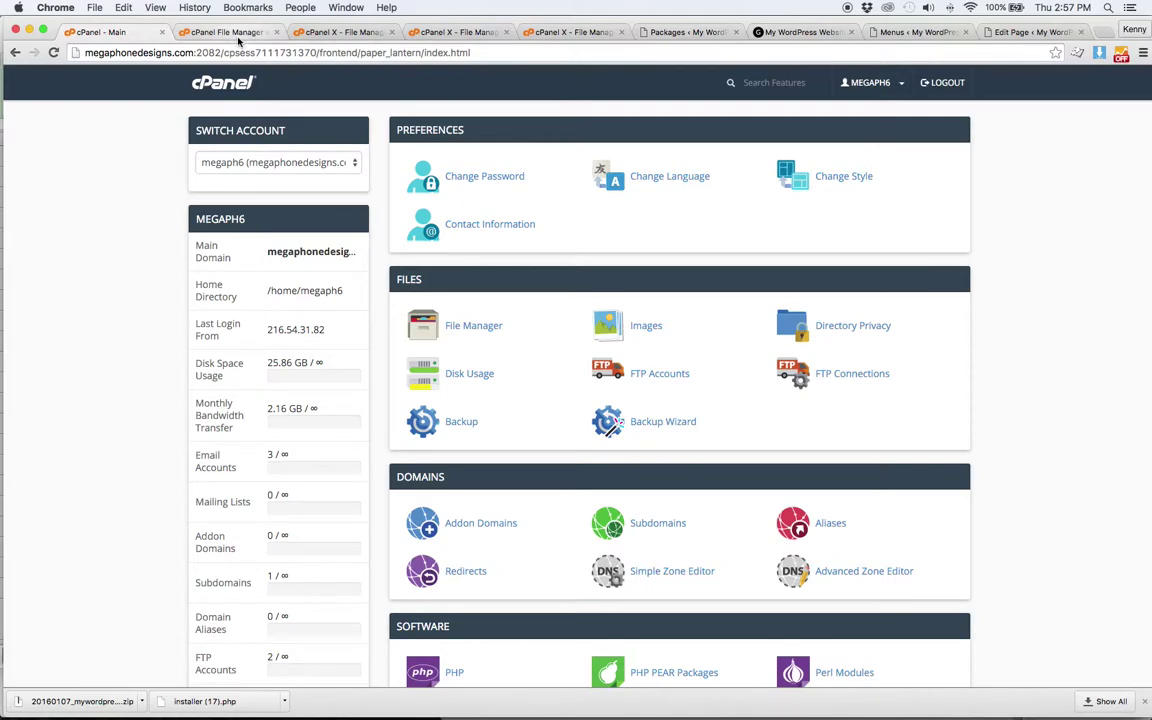
pyautogui.click(236, 38)
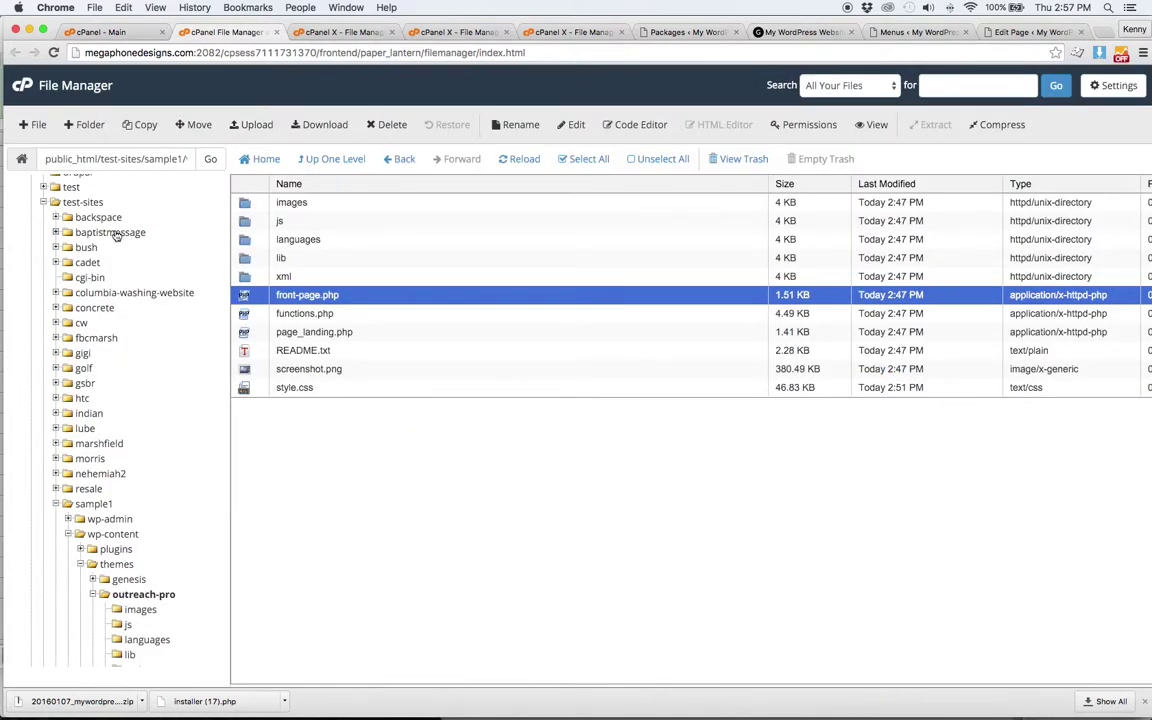
# - Create a newsample folder inside test-sites and open it
pyautogui.click(87, 203)
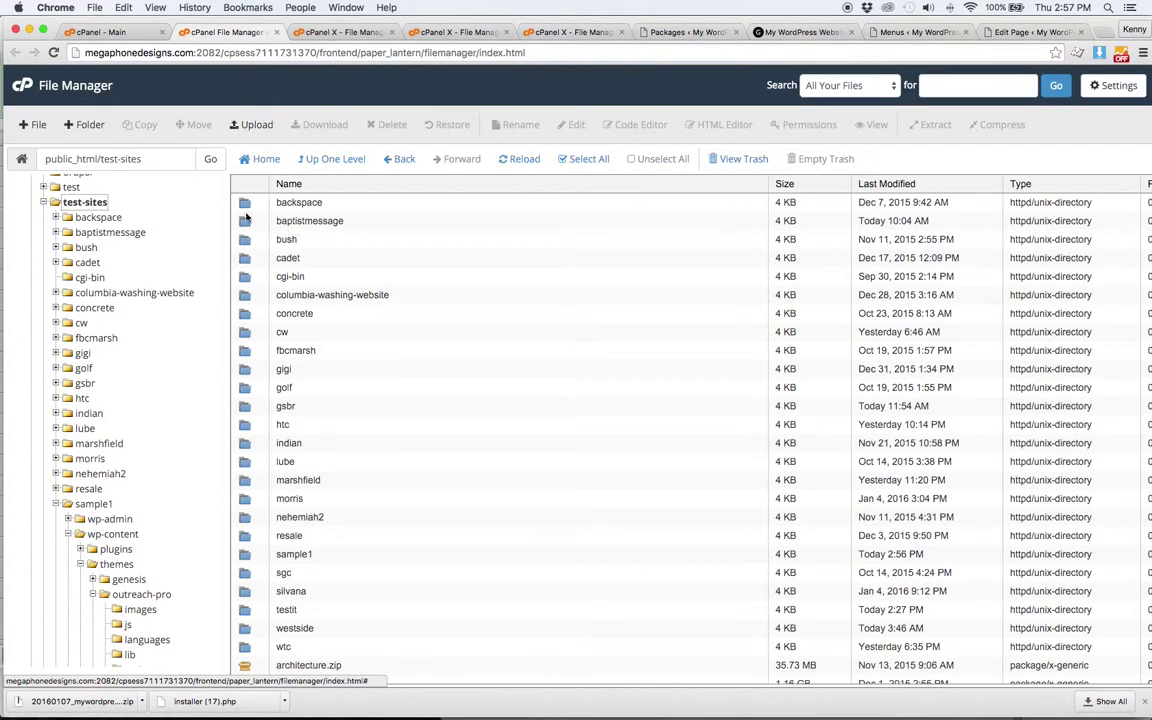
pyautogui.click(88, 124)
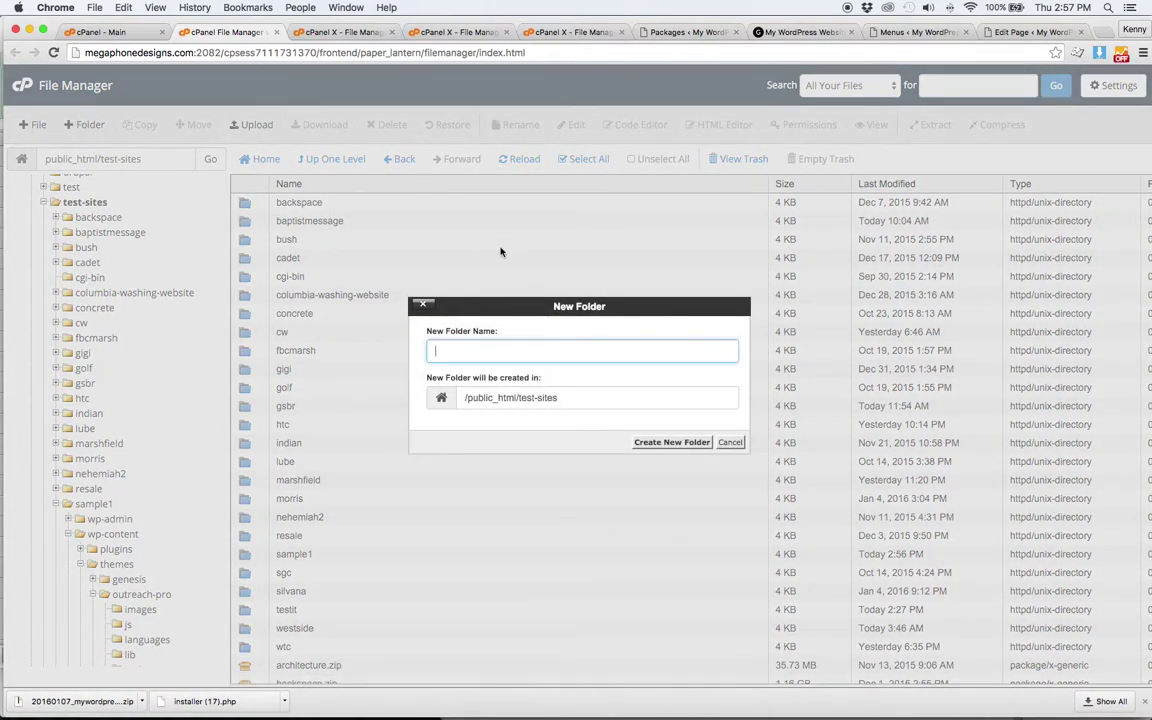
pyautogui.write('newsamp')
pyautogui.press('Return')
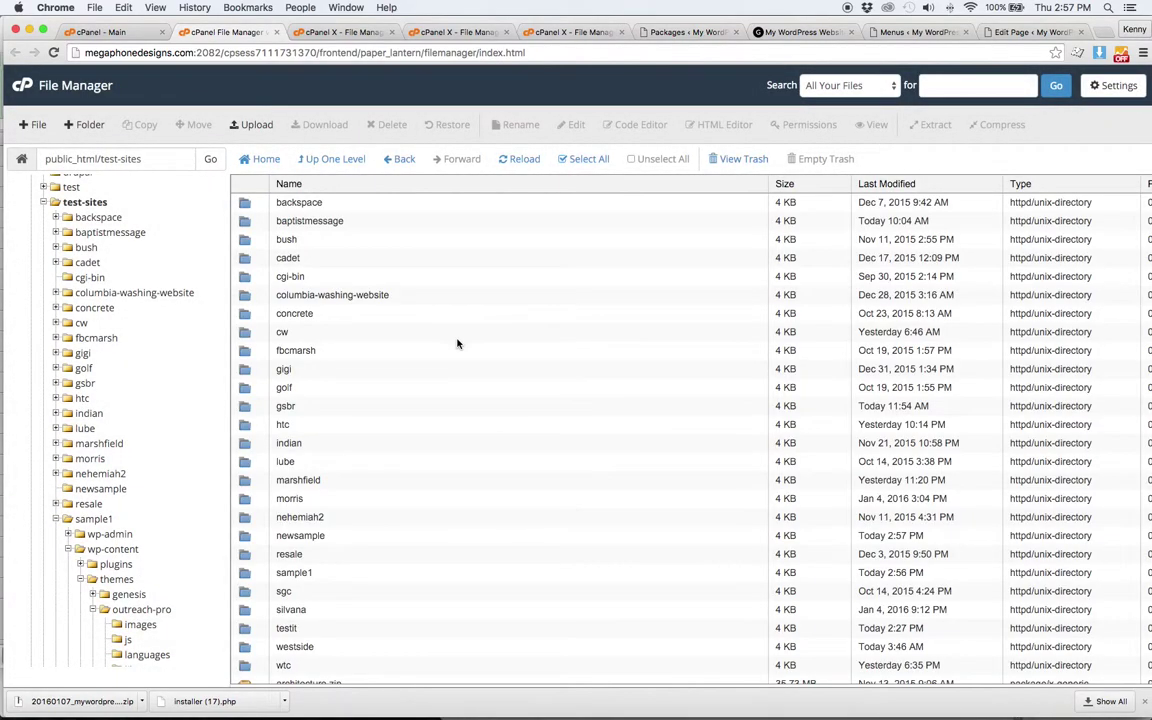
pyautogui.scroll(-2, 448, 364)
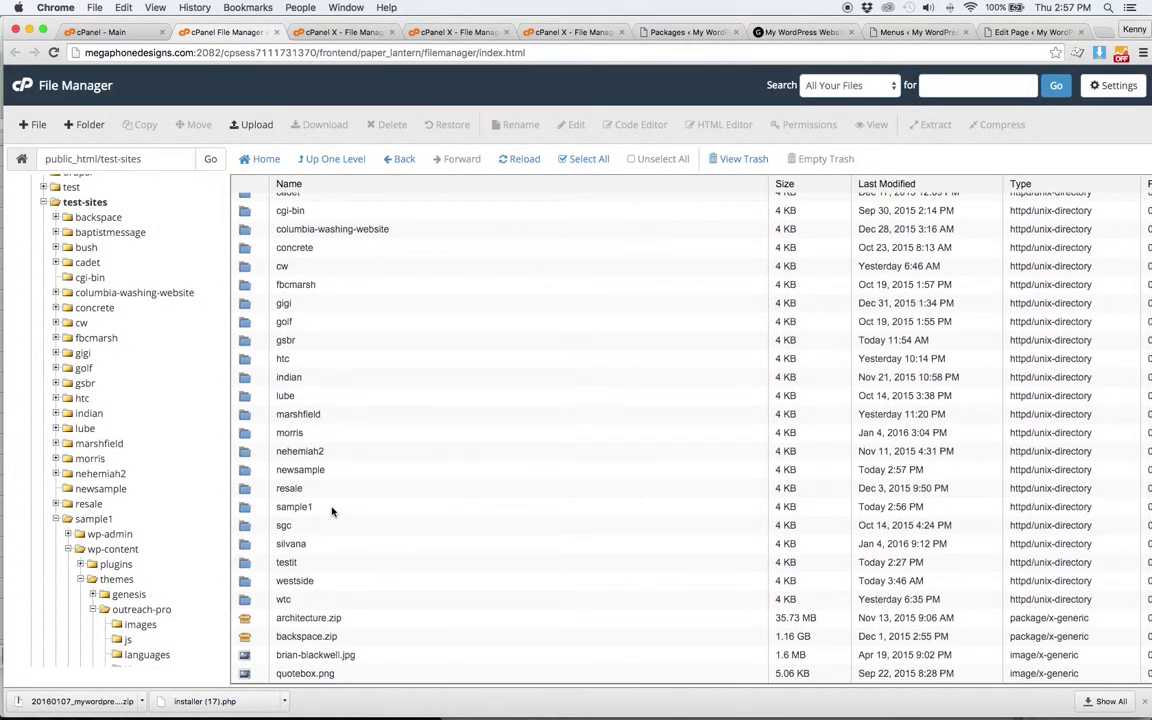
pyautogui.doubleClick(342, 468)
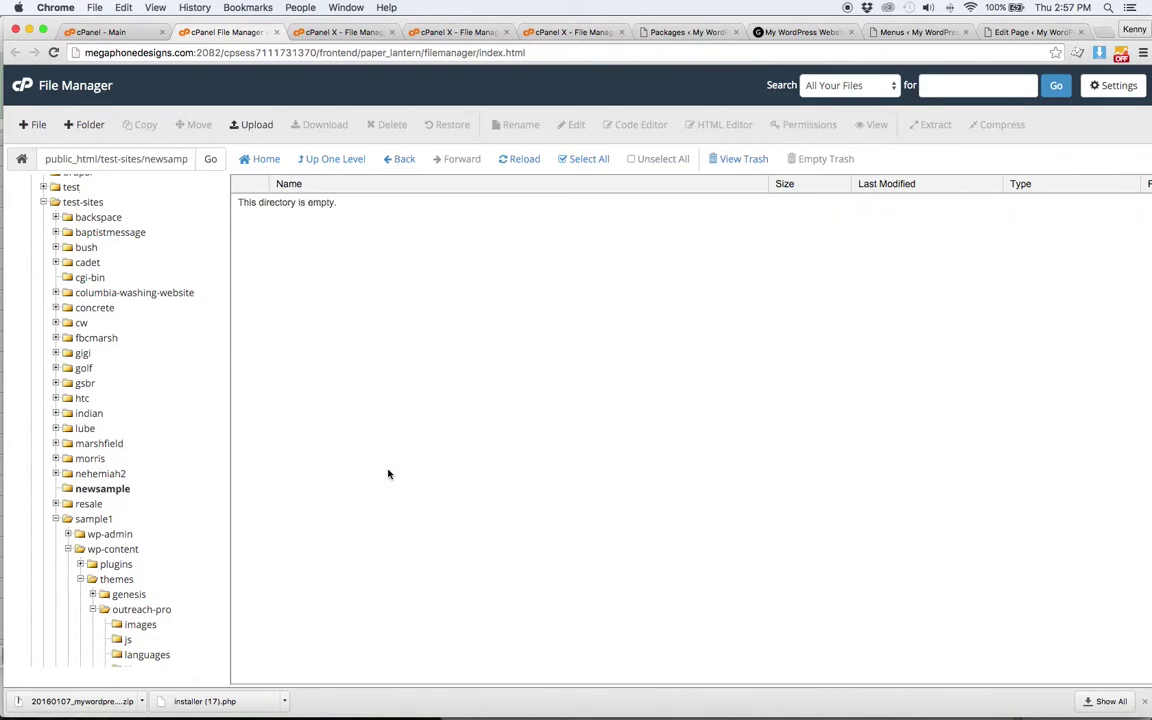
# - Upload installer (17).php and the site archive zip from Downloads into newsample
pyautogui.click(250, 124)
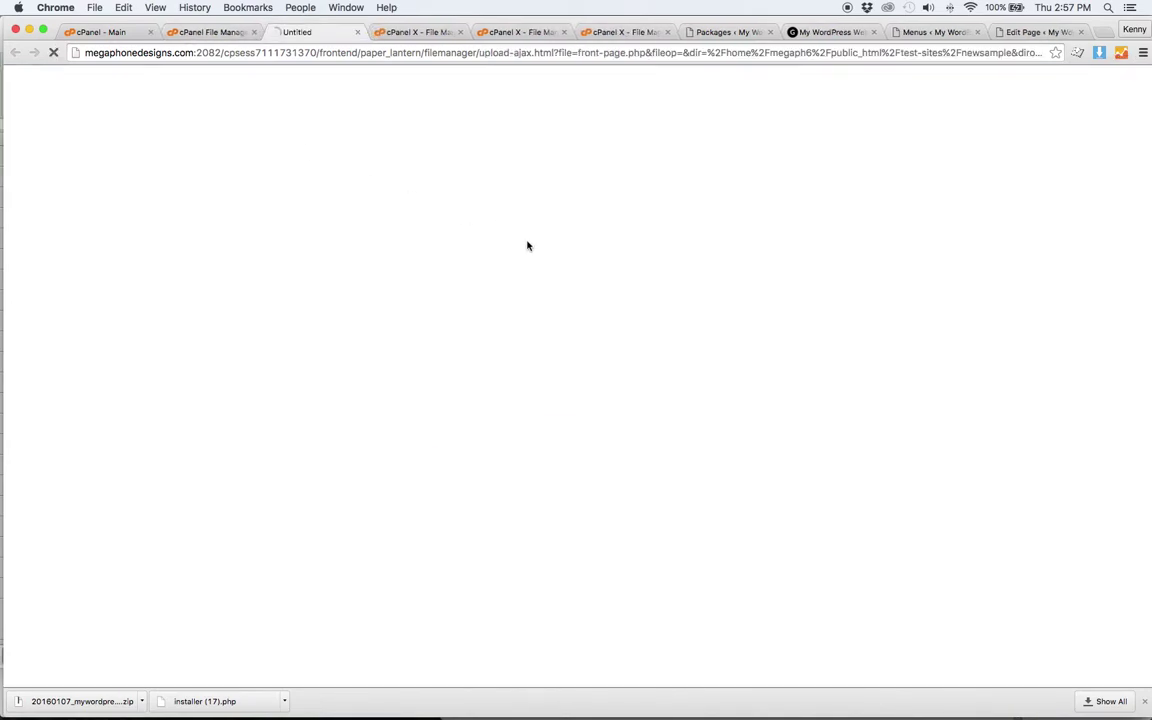
pyautogui.click(562, 310)
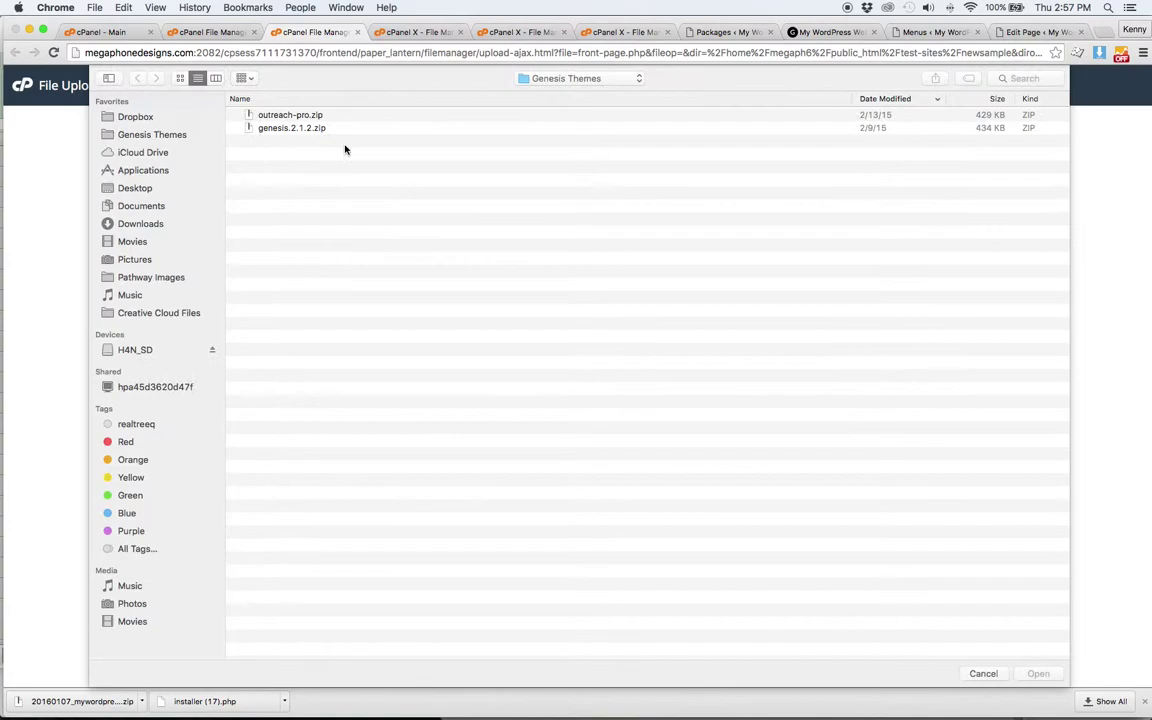
pyautogui.click(156, 190)
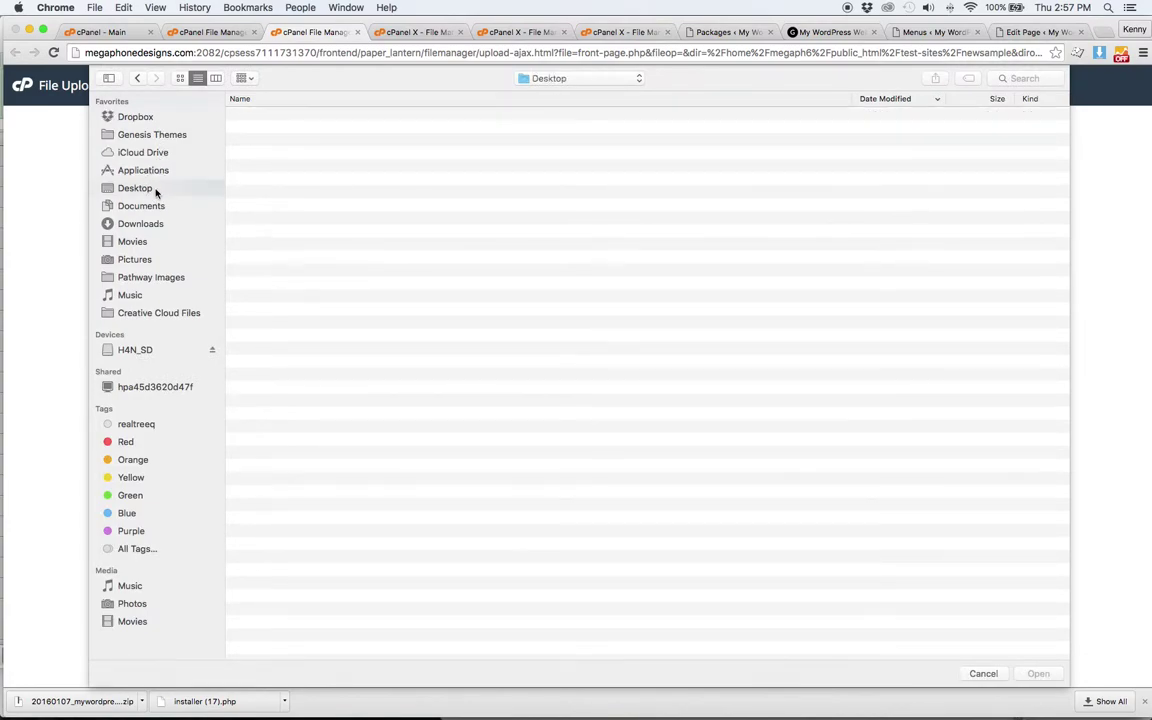
pyautogui.click(177, 224)
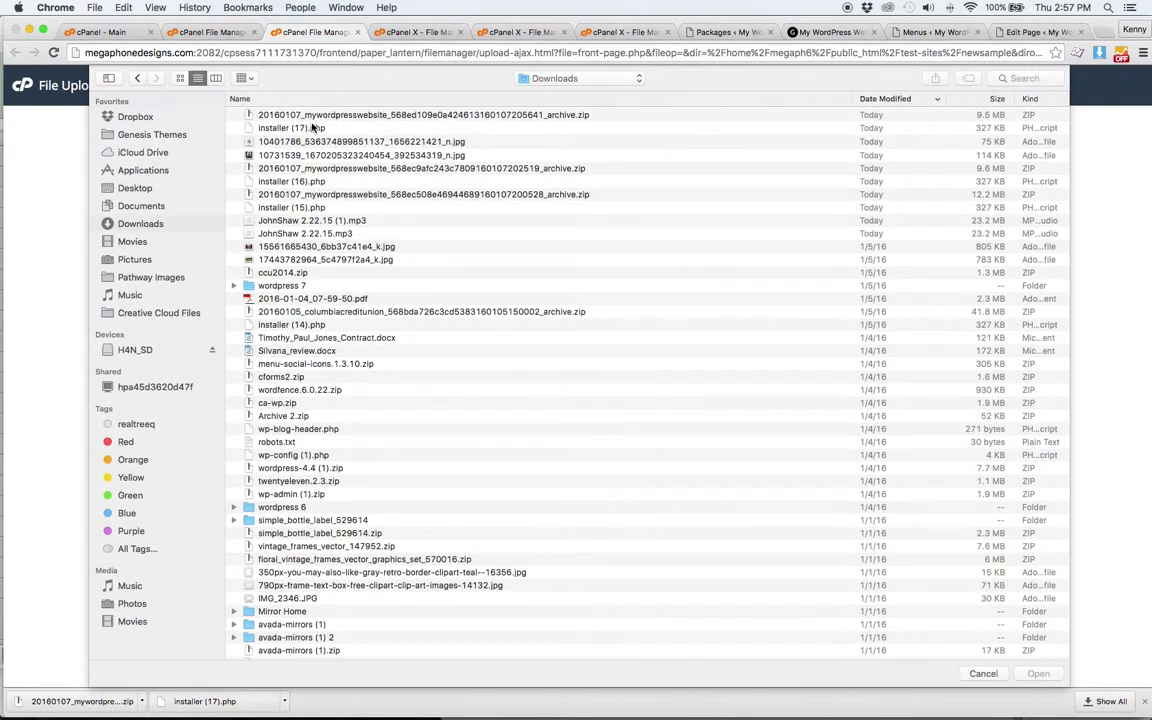
pyautogui.doubleClick(309, 121)
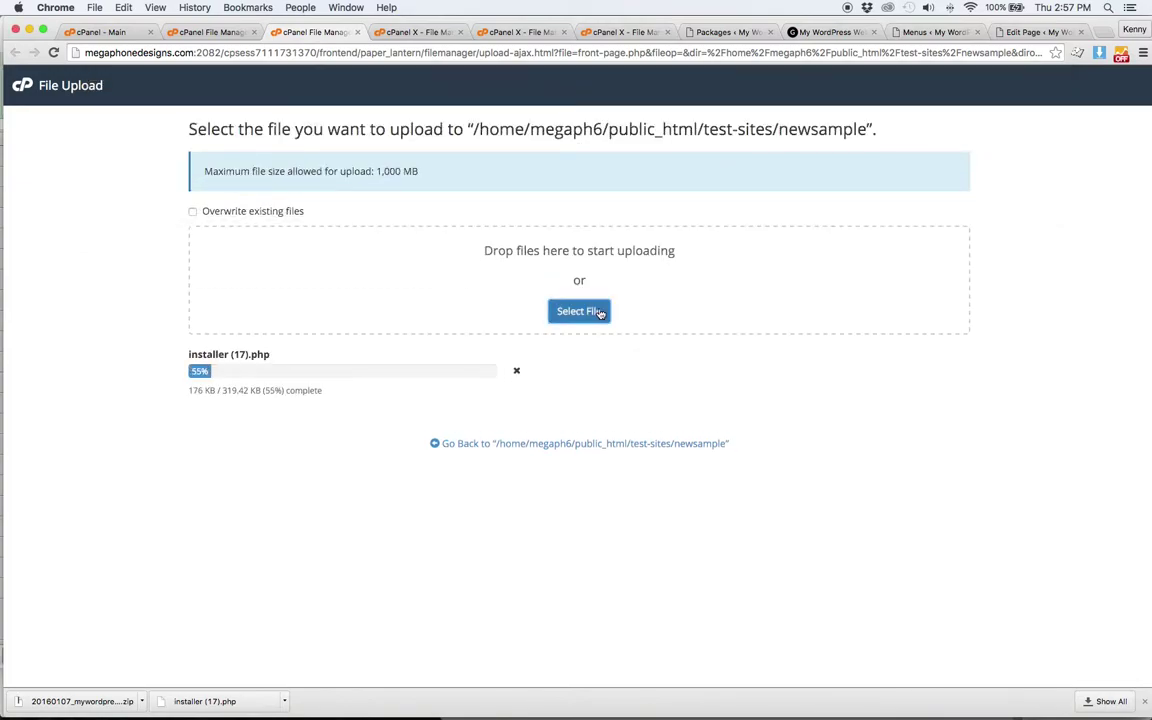
pyautogui.click(586, 311)
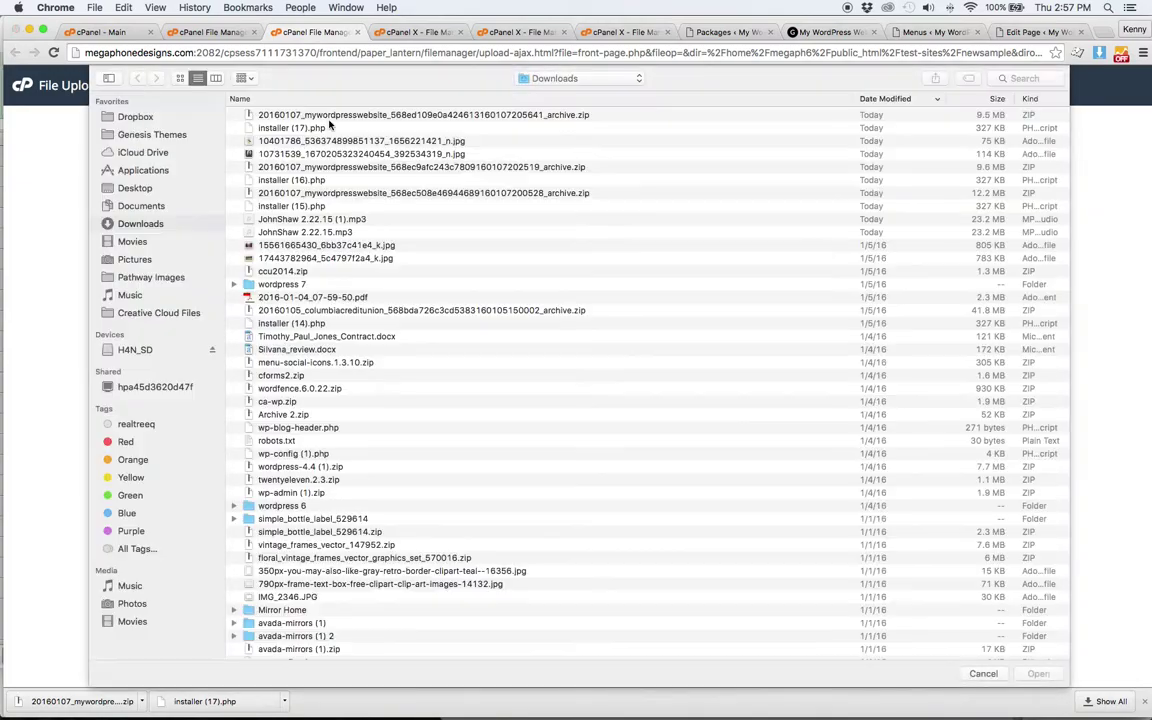
pyautogui.doubleClick(327, 116)
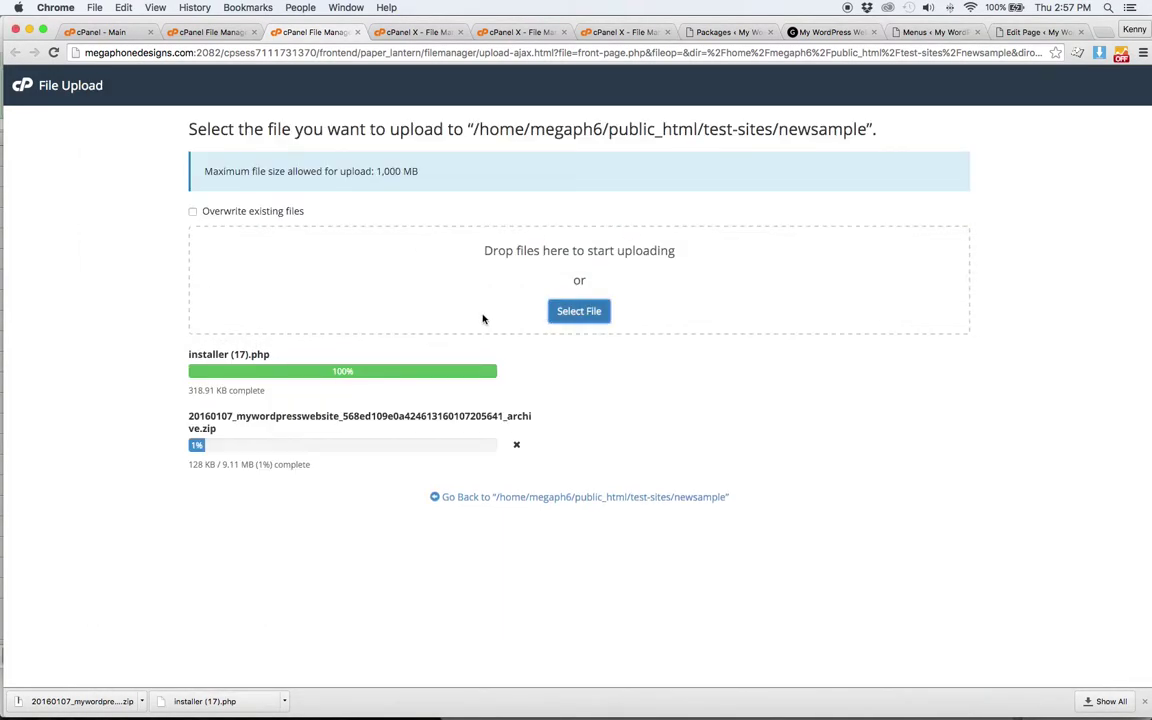
# - Rename installer (17).php to installer.php in newsample, then switch to the WordPress tab
pyautogui.click(208, 32)
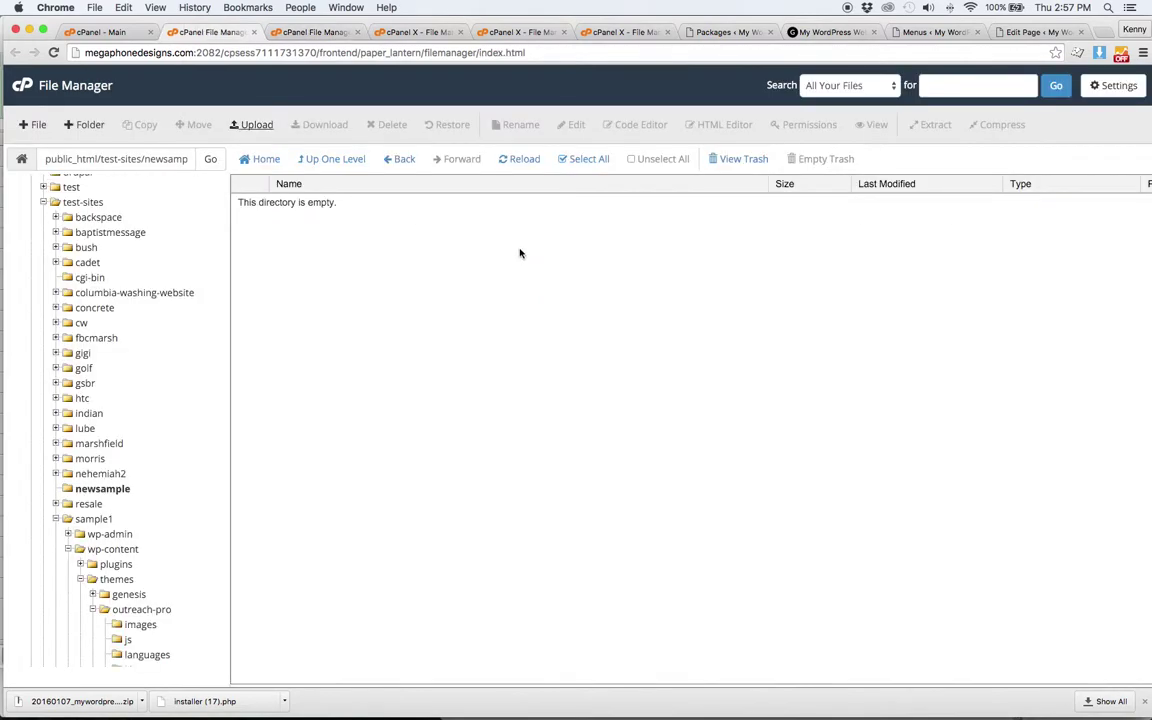
pyautogui.click(100, 486)
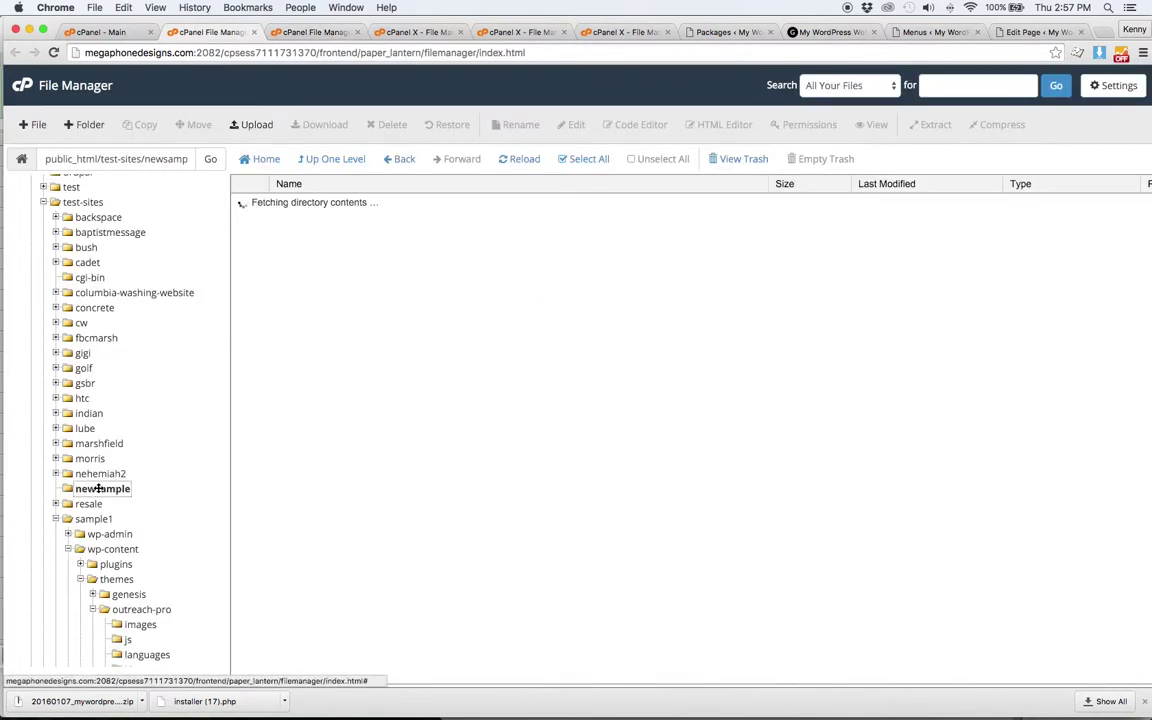
pyautogui.doubleClick(323, 204)
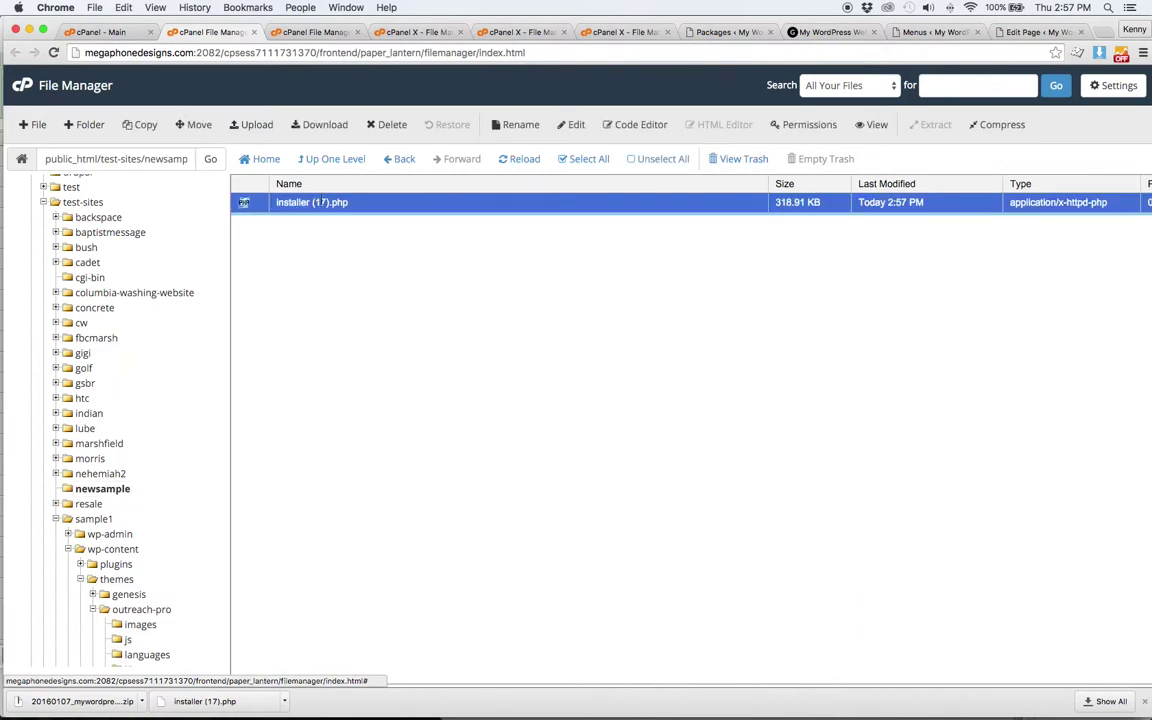
pyautogui.click(331, 204)
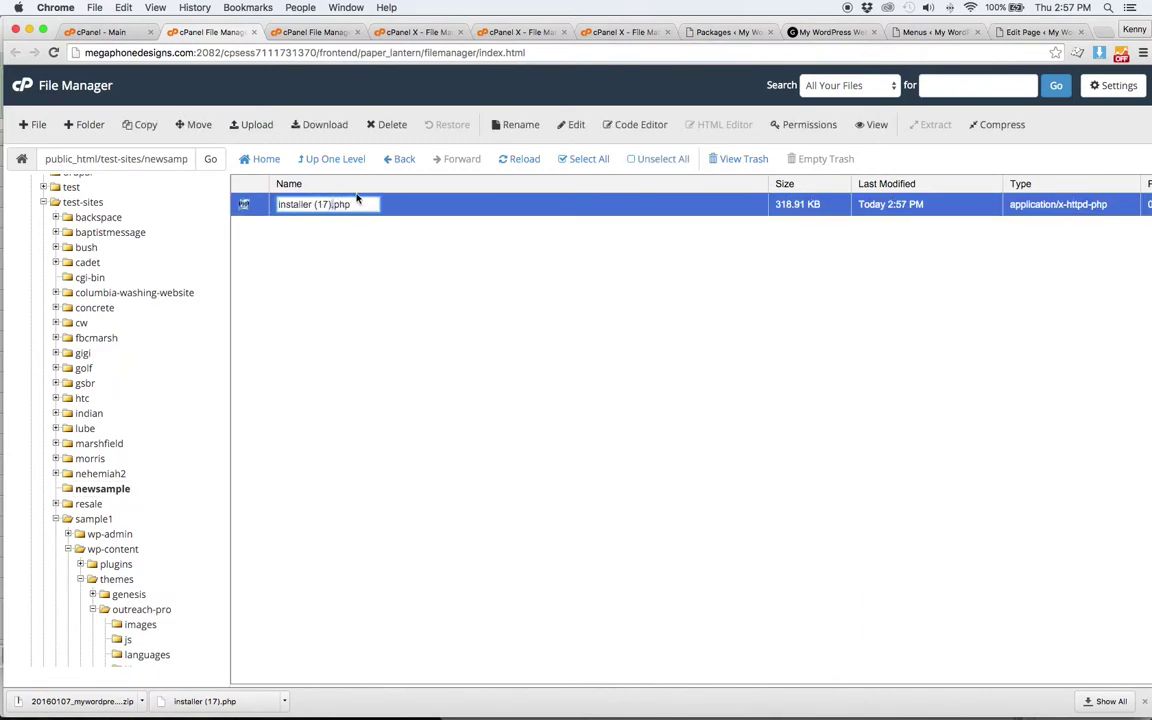
pyautogui.press('BackSpace')
pyautogui.press('BackSpace')
pyautogui.press('BackSpace')
pyautogui.press('BackSpace')
pyautogui.press('BackSpace')
pyautogui.press('Return')
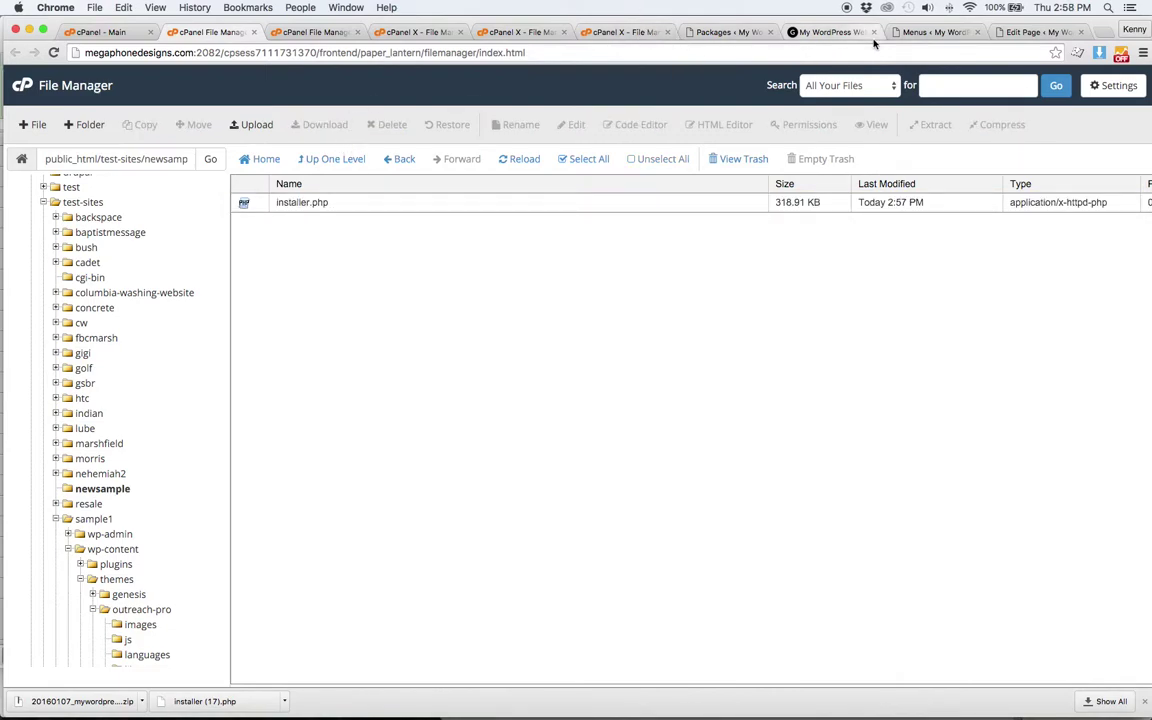
pyautogui.click(955, 32)
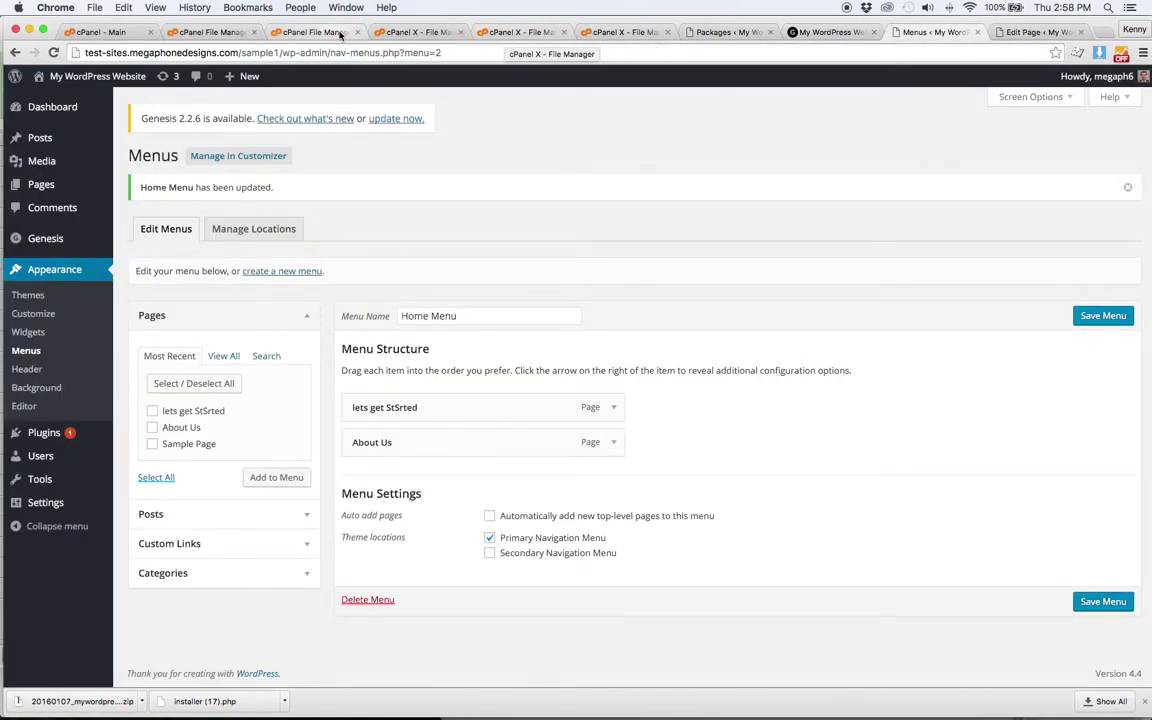
# - Confirm the uploads, then load the newsample/installer.php address in the browser
pyautogui.click(296, 32)
pyautogui.click(213, 32)
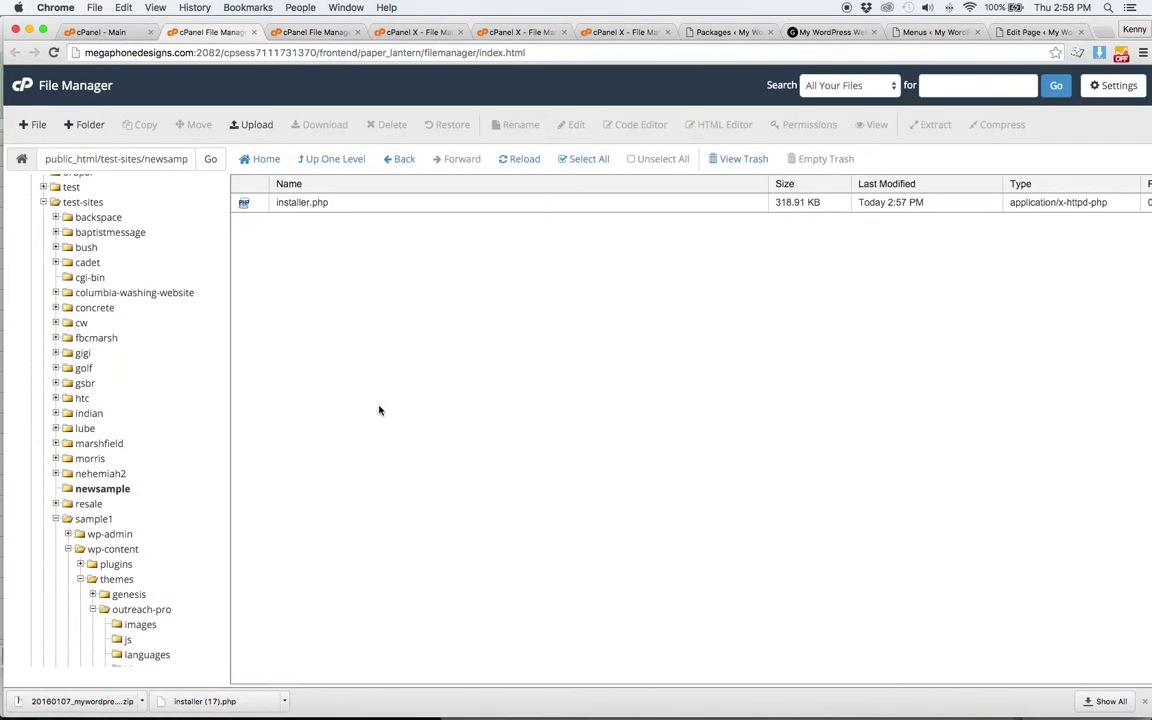
pyautogui.click(933, 32)
pyautogui.moveTo(534, 50); pyautogui.dragTo(243, 54)
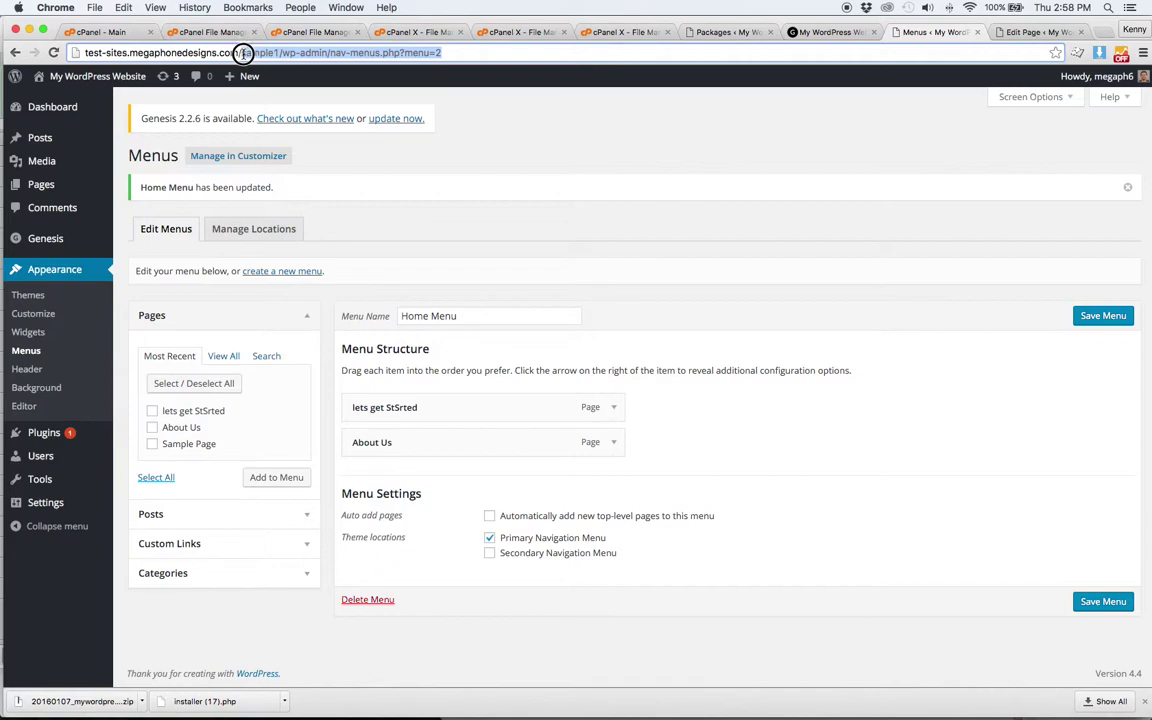
pyautogui.write('new')
pyautogui.write('ample')
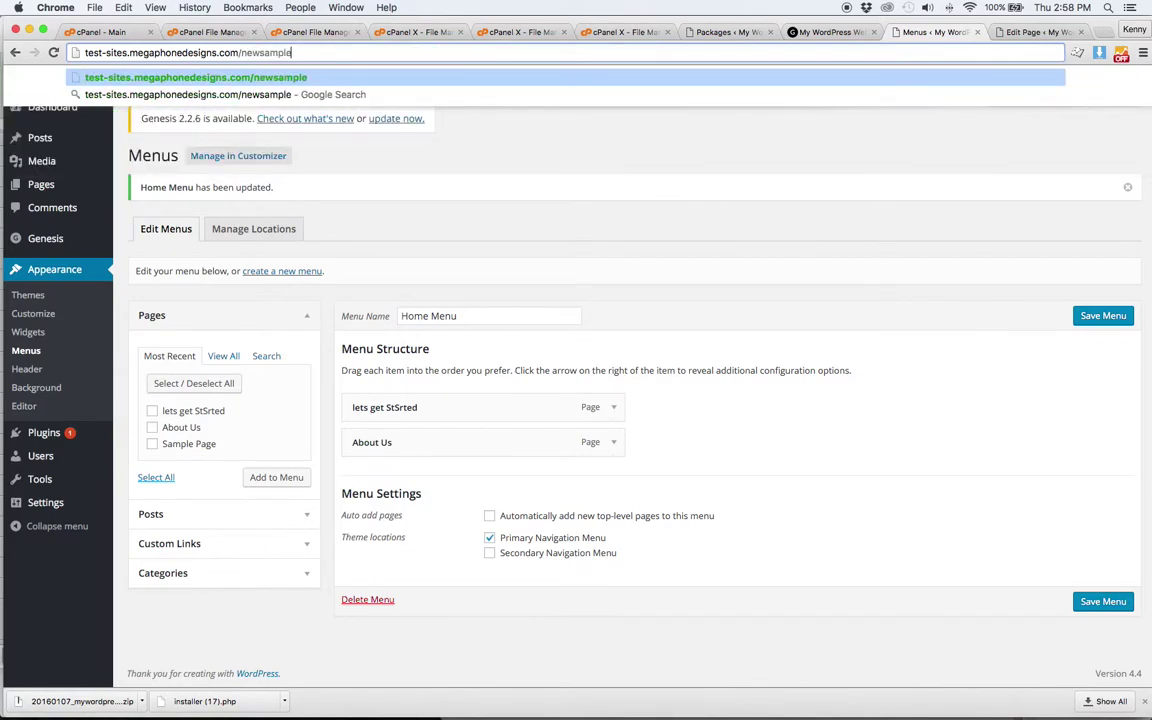
pyautogui.write('/installer.php')
pyautogui.press('Return')
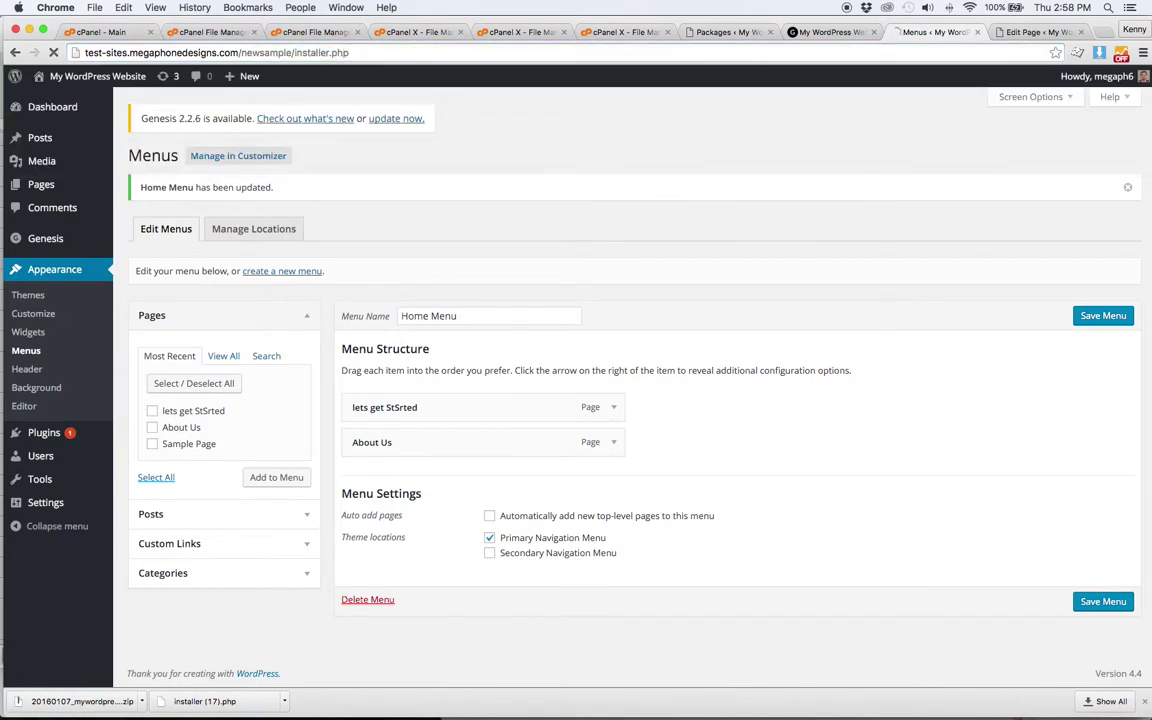
# - Enter the new database name ending in _anothersite and the database user name
pyautogui.click(491, 268)
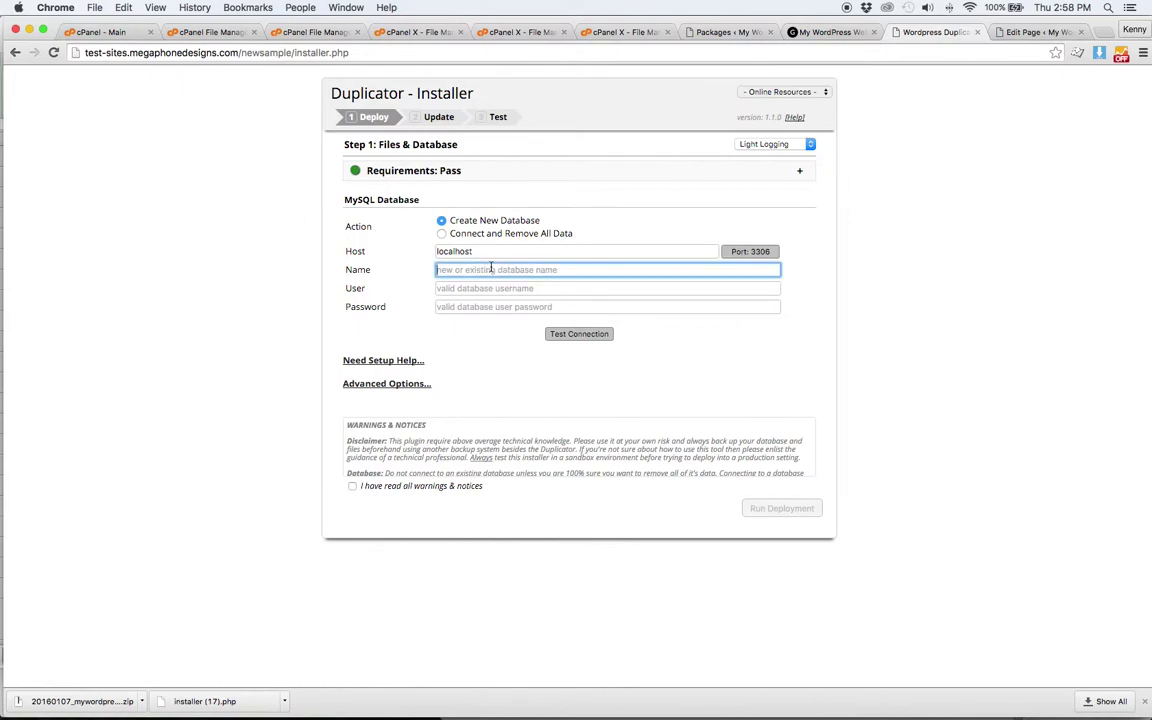
pyautogui.write('megaph6_')
pyautogui.write('anothersite')
pyautogui.press('Tab')
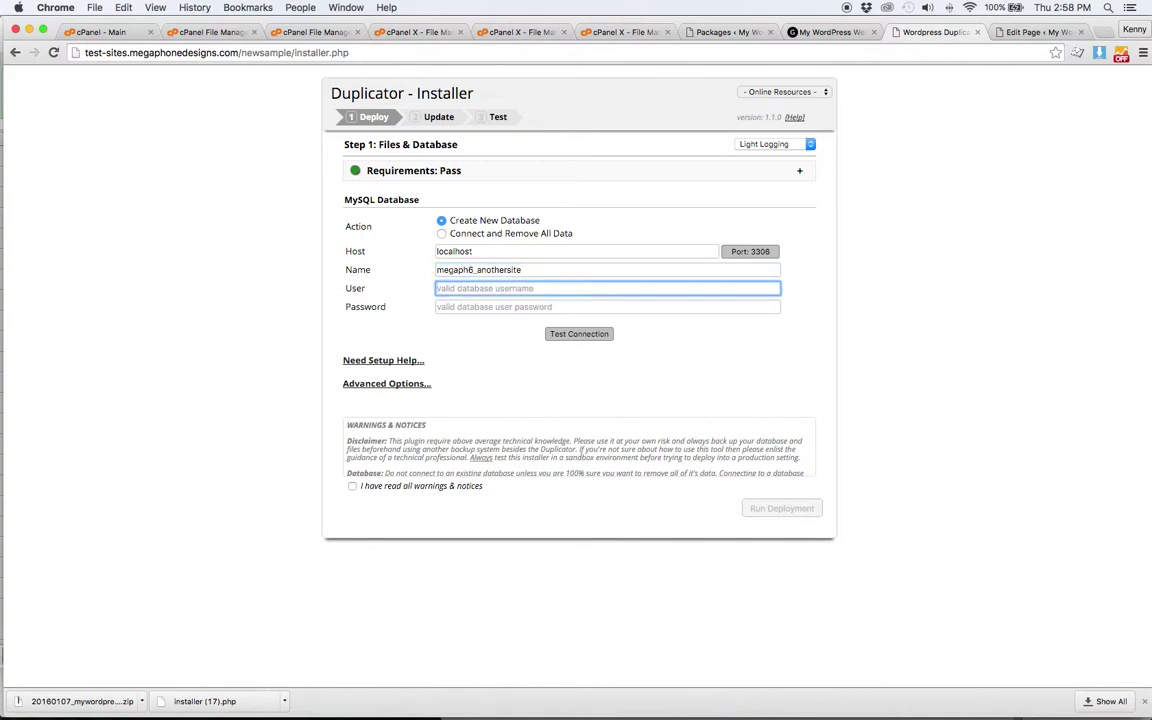
pyautogui.write('megaph6')
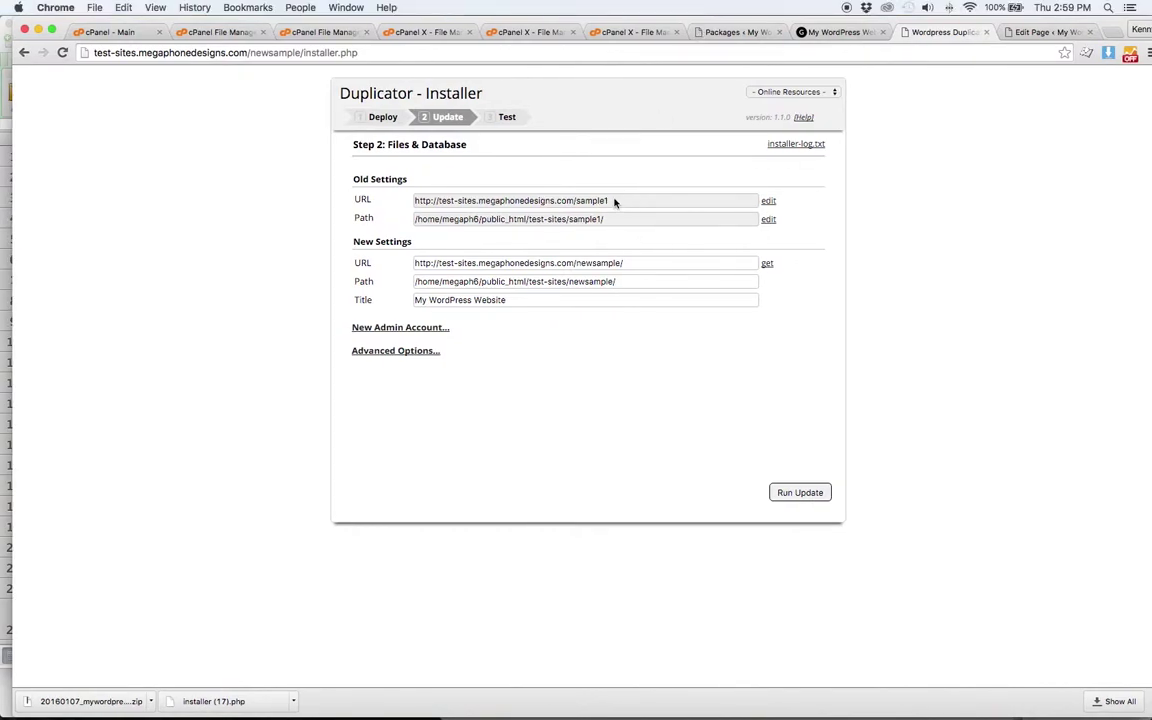
# - Confirm the new site URL and path for newsample and run the Duplicator update
pyautogui.click(614, 263)
pyautogui.click(689, 281)
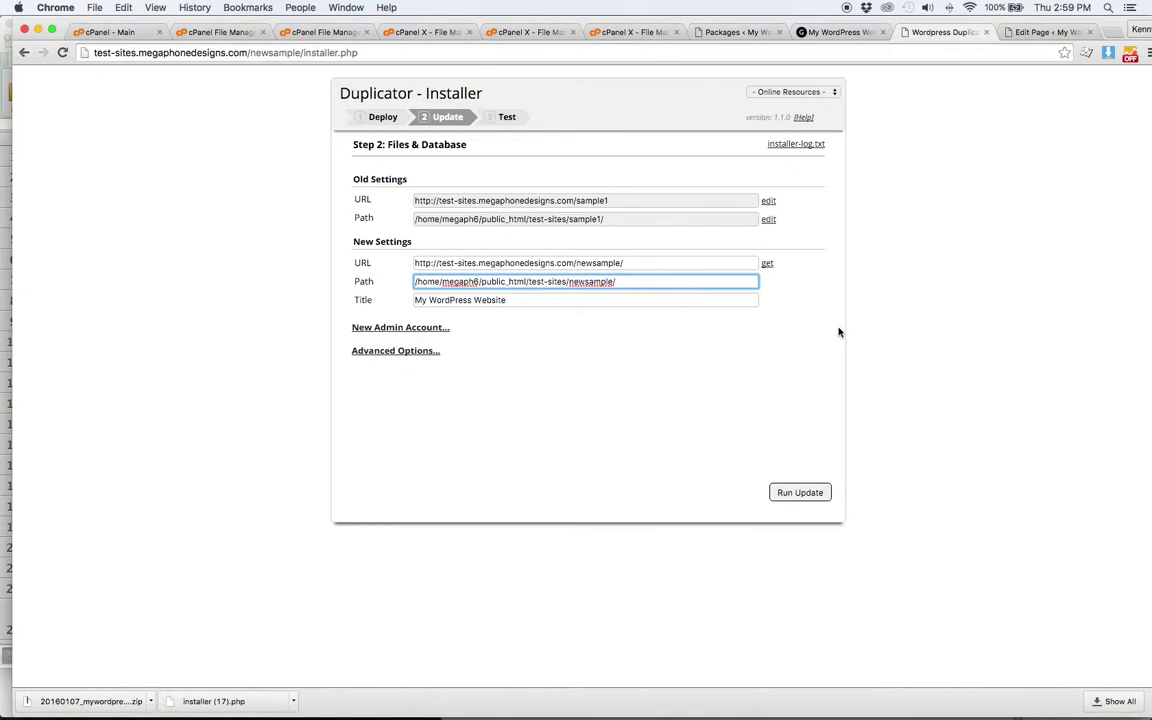
pyautogui.click(801, 497)
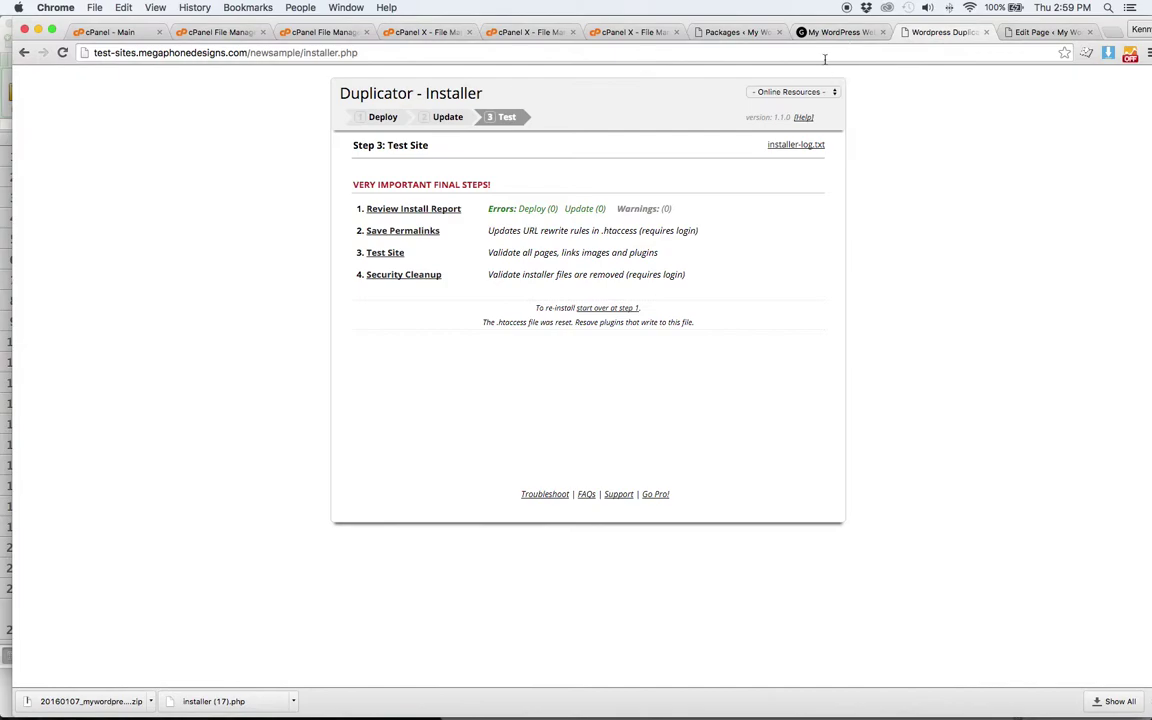
# - Remove installer.php from the web address to load the newly copied newsample site
pyautogui.moveTo(358, 52); pyautogui.dragTo(300, 52)
pyautogui.press('BackSpace')
pyautogui.press('Return')
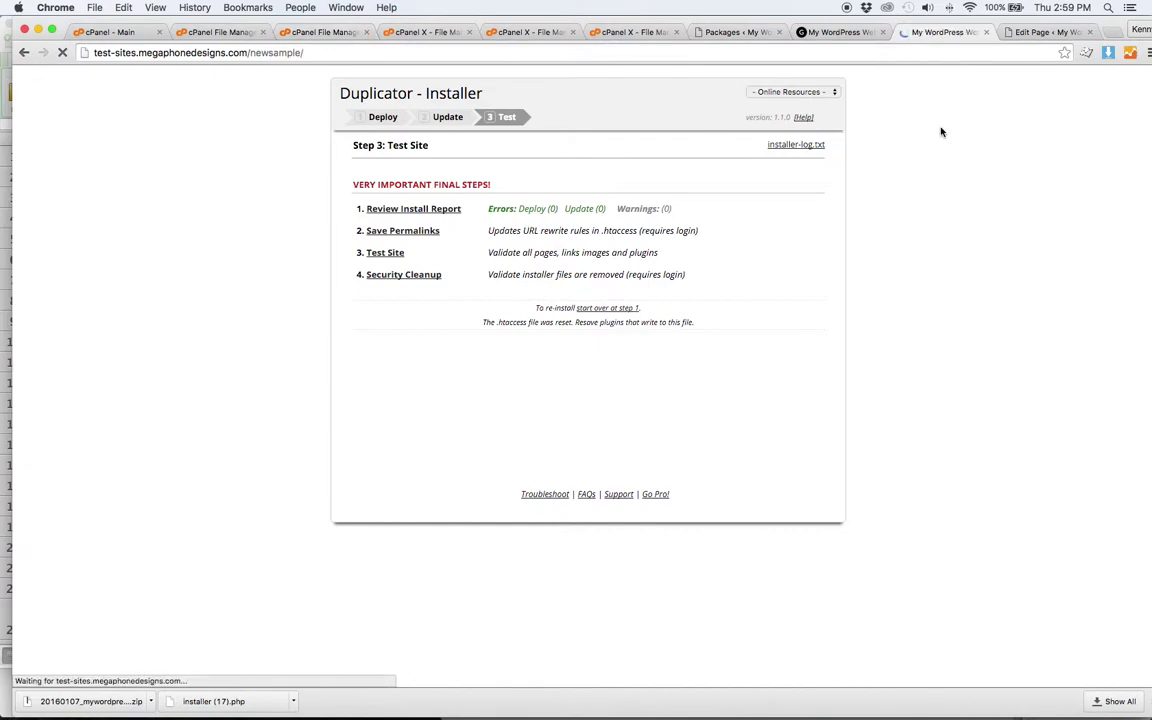